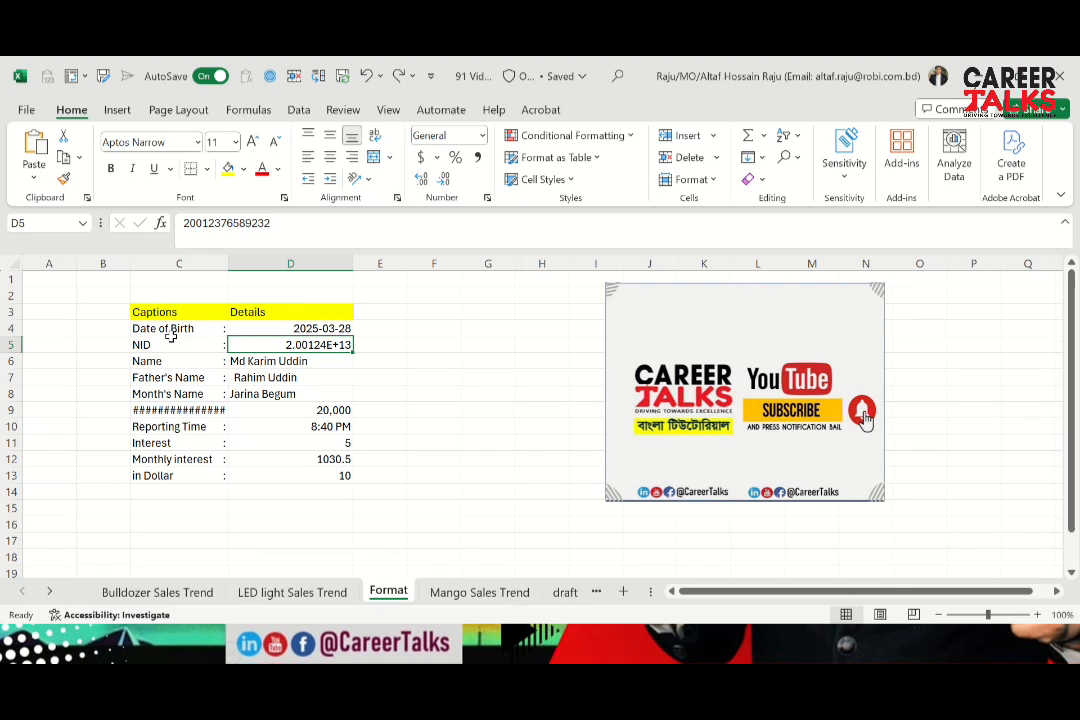
Undo the last format change on the captions in C4:C13
key("ctrl+z")
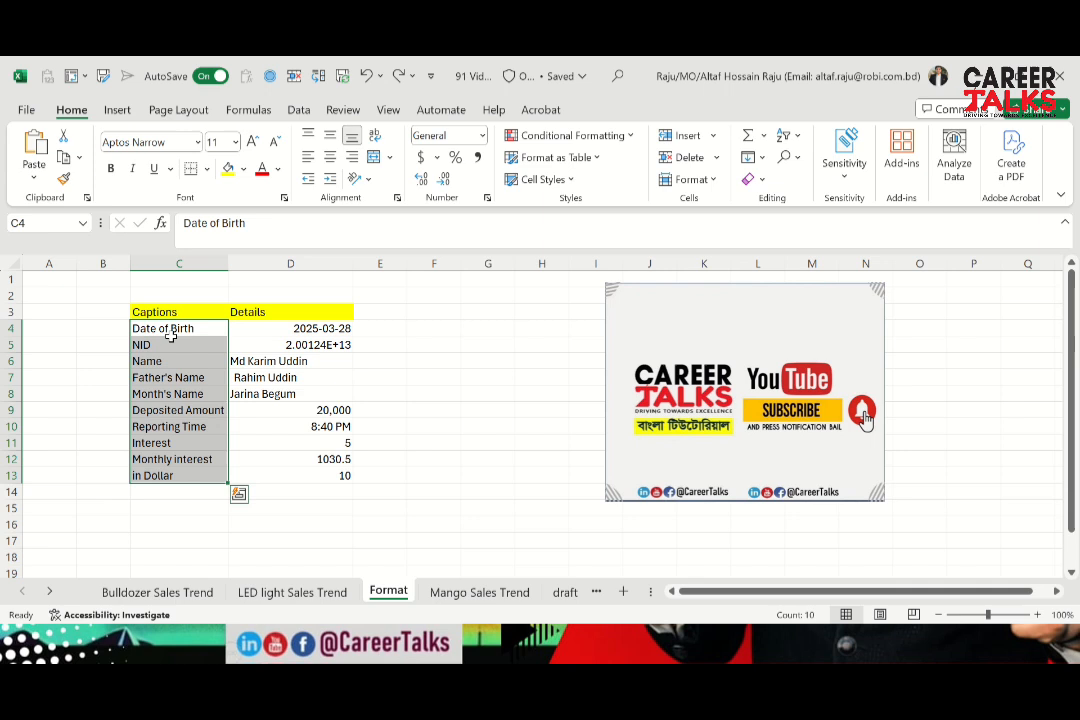
left_click(299, 392)
key("Down")
key("Down")
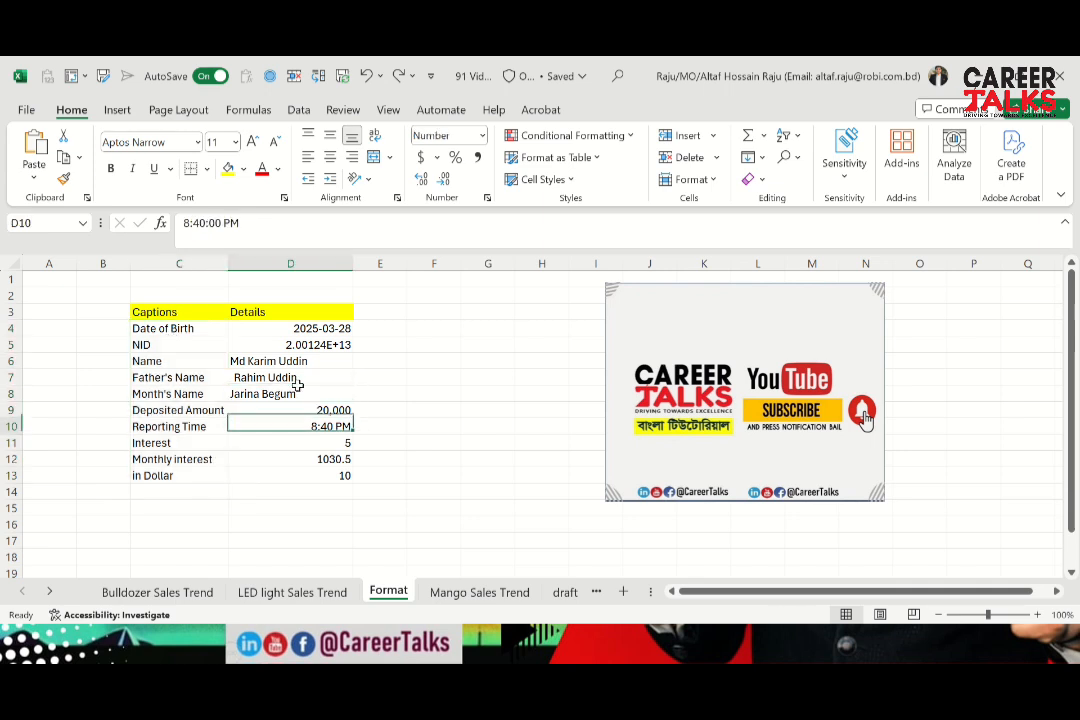
key("Up")
key("Up")
key("Up")
key("Up")
key("Up")
key("Up")
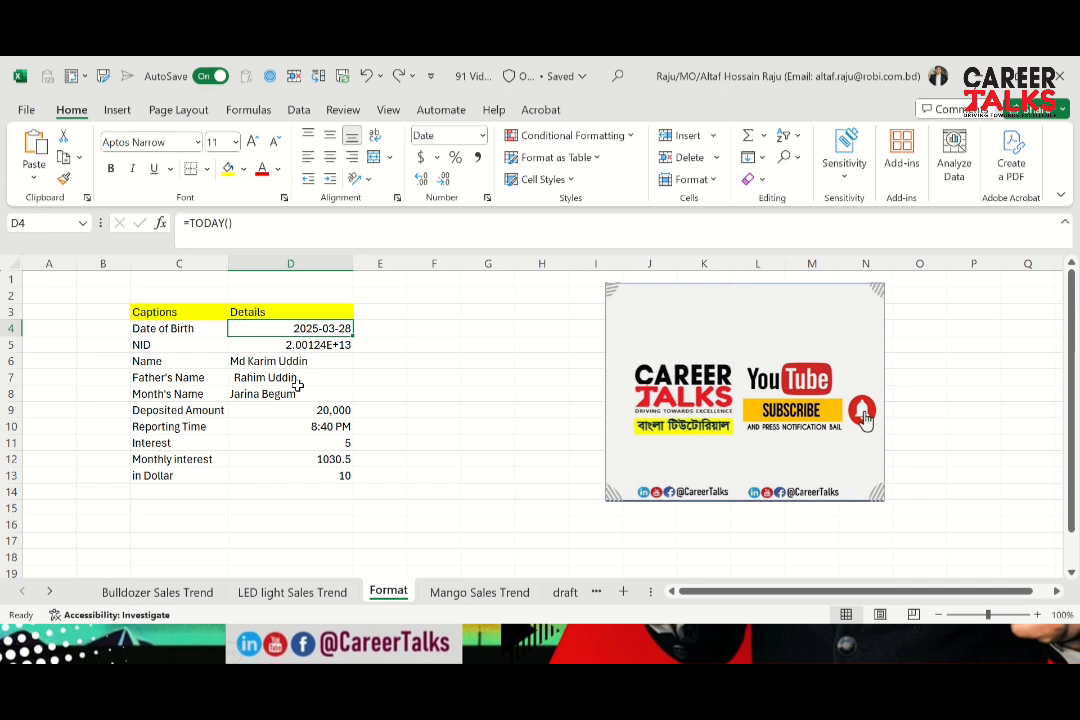
Make the Captions and Details headings in C3:D3 bold
left_click(175, 313)
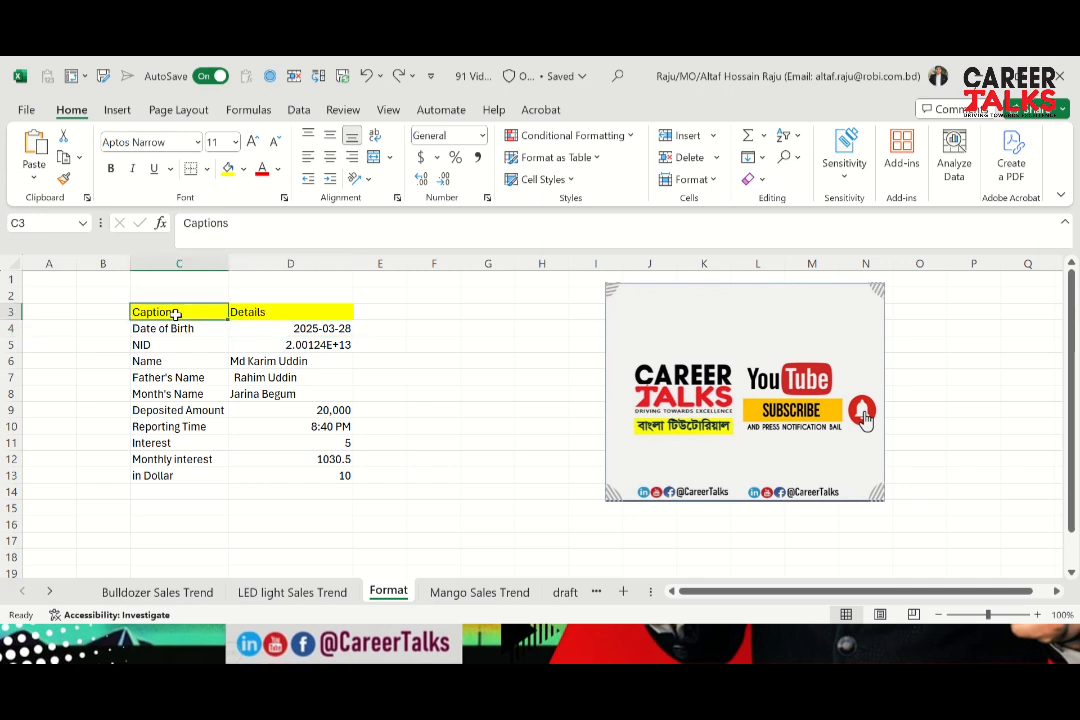
key("Down")
key("Down")
key("Up")
key("Up")
key("shift+Right")
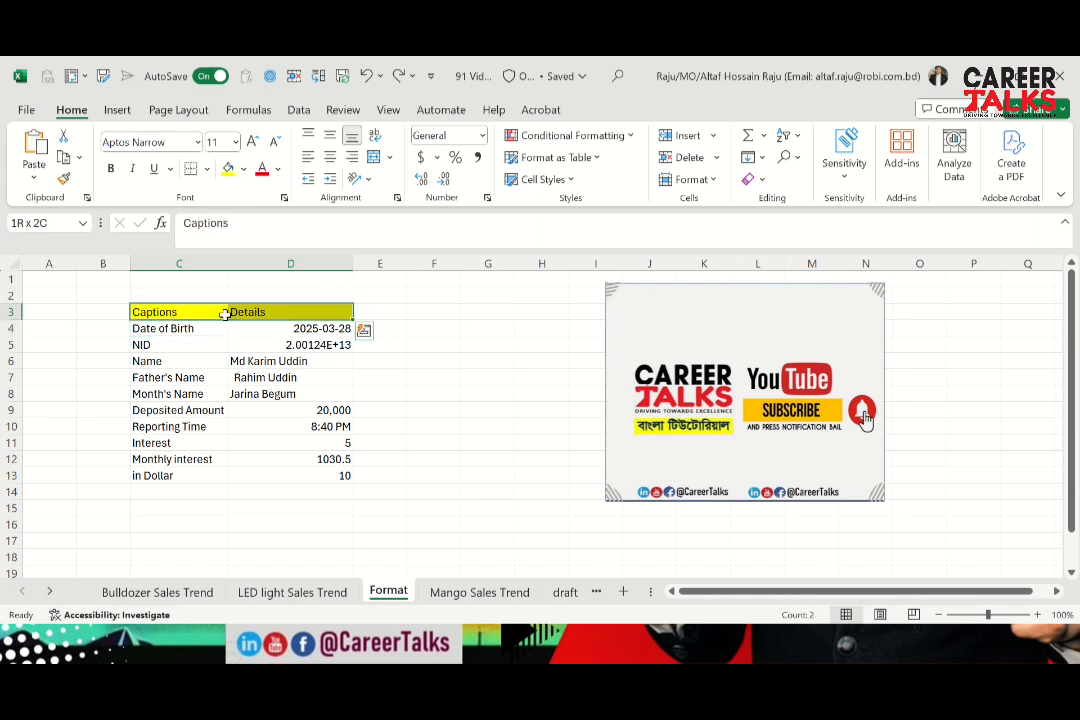
key("ctrl+b")
Center the Captions heading in C3 and left-align the captions below it in C4:C13
left_click(179, 327)
key("Up")
key("ctrl+shift+Down")
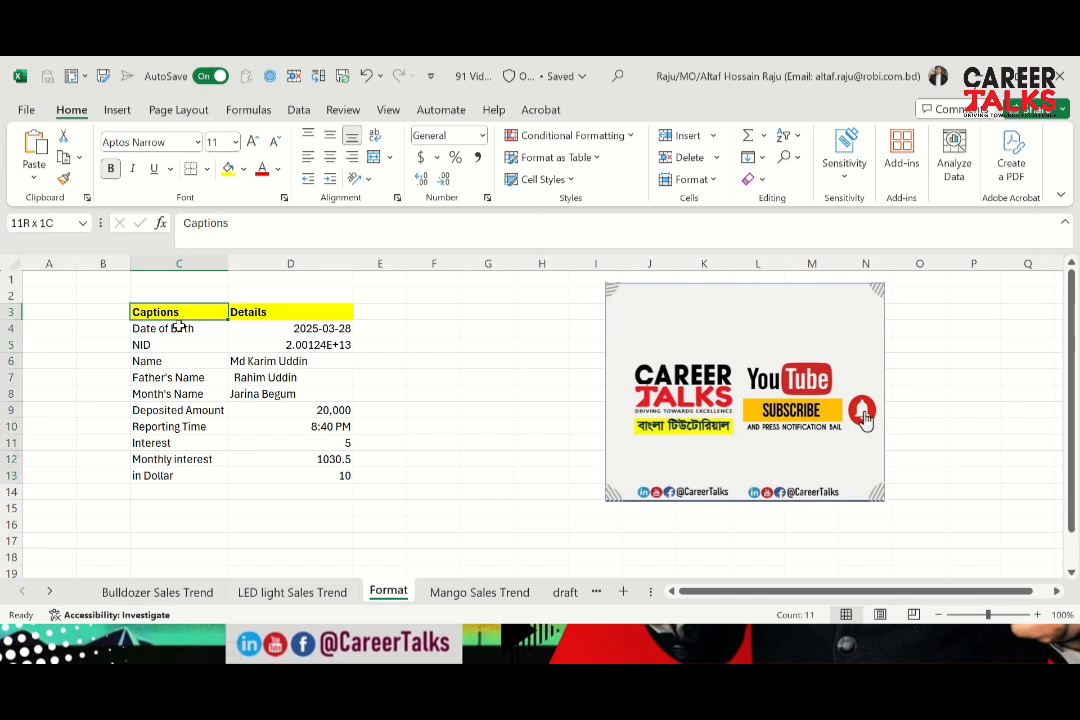
left_click(330, 158)
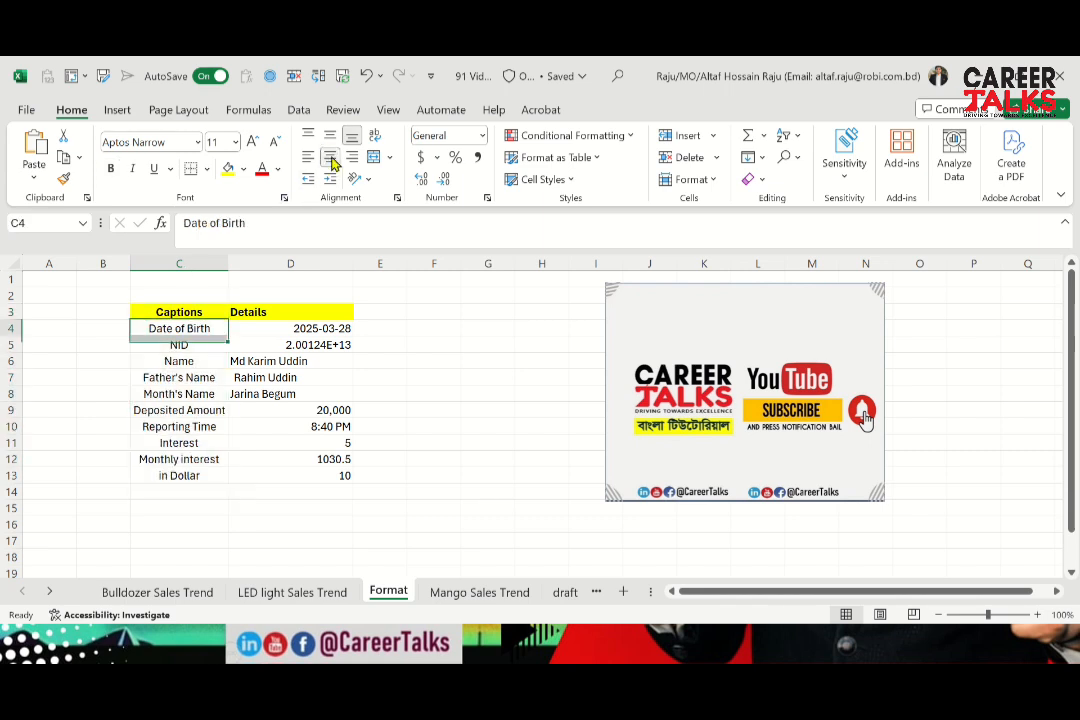
key("ctrl+shift+Down")
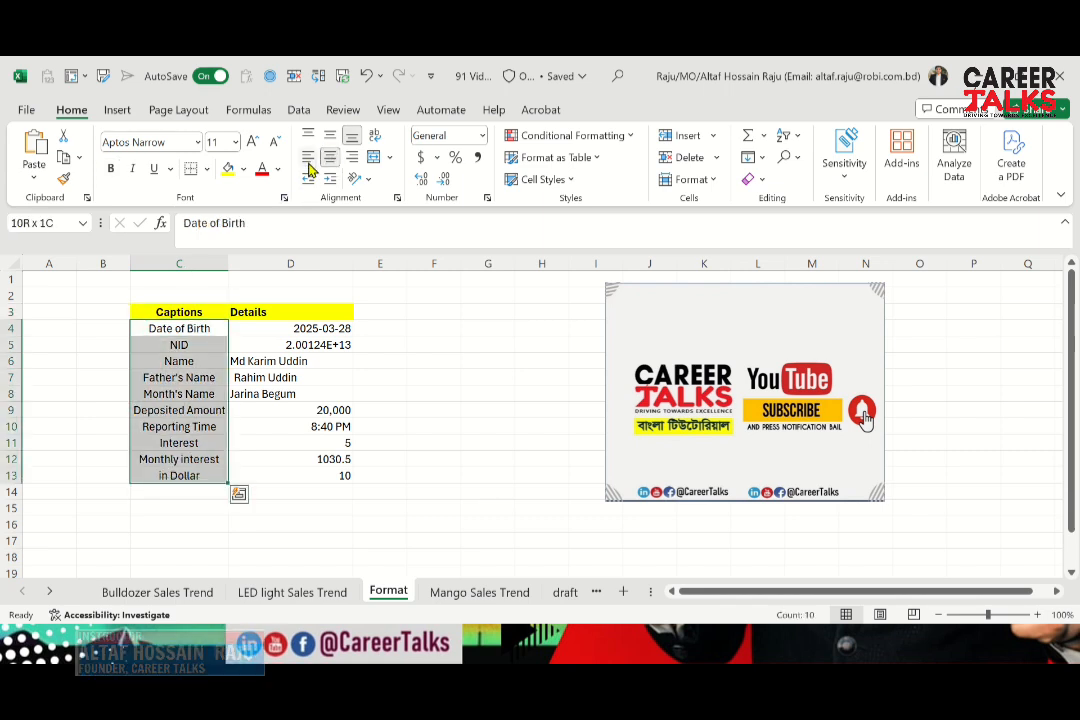
left_click(308, 160)
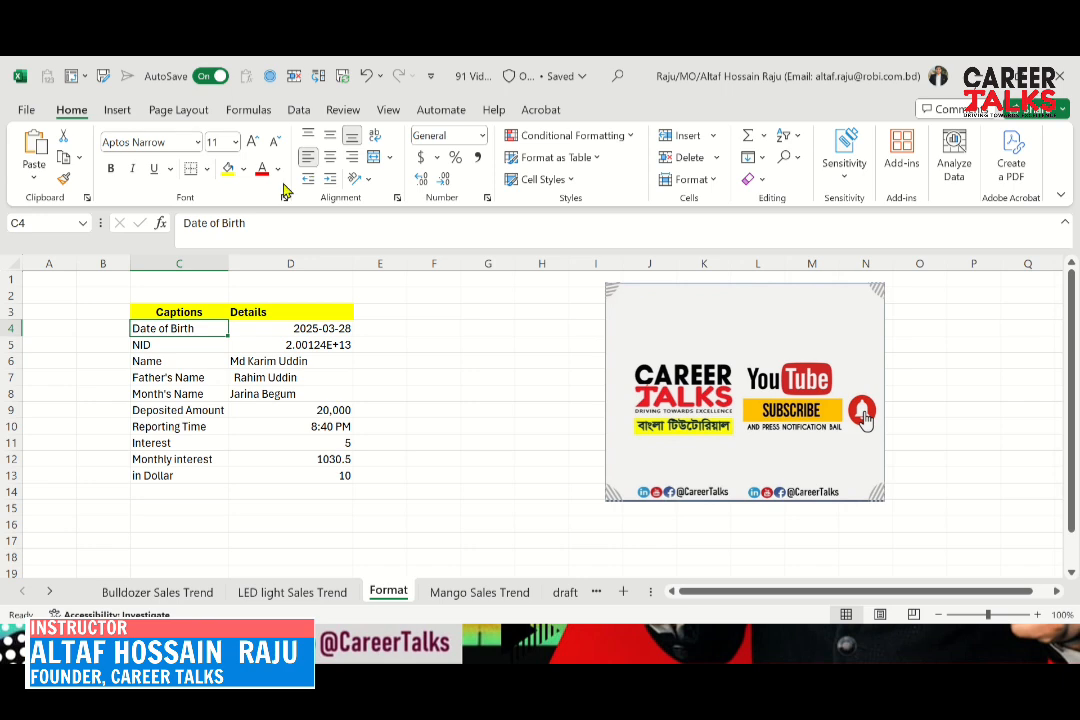
Append a space and a colon to the captions Date of Birth in C4 and NID in C5
left_click(262, 222)
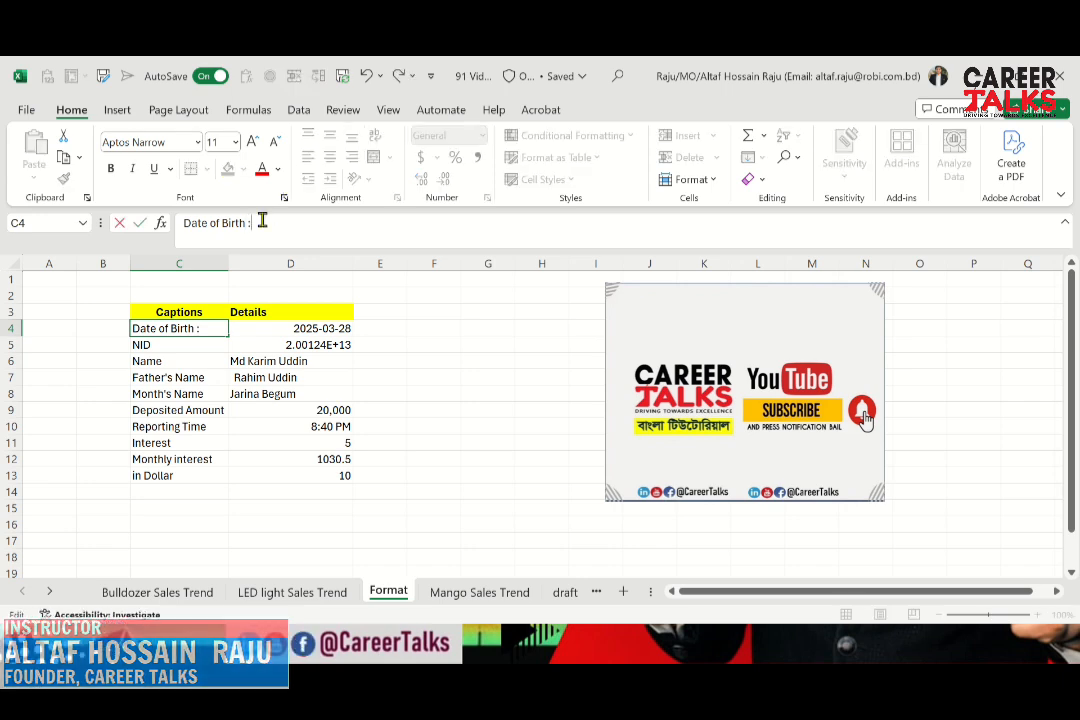
key("Return")
left_click(262, 222)
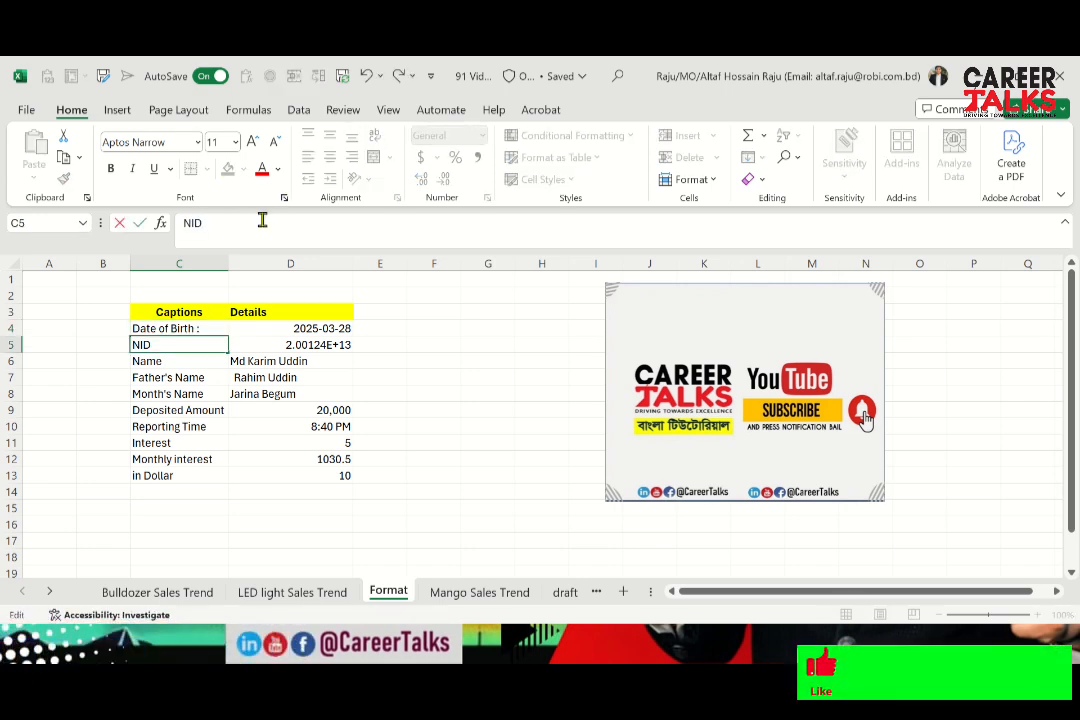
type(":")
key("Return")
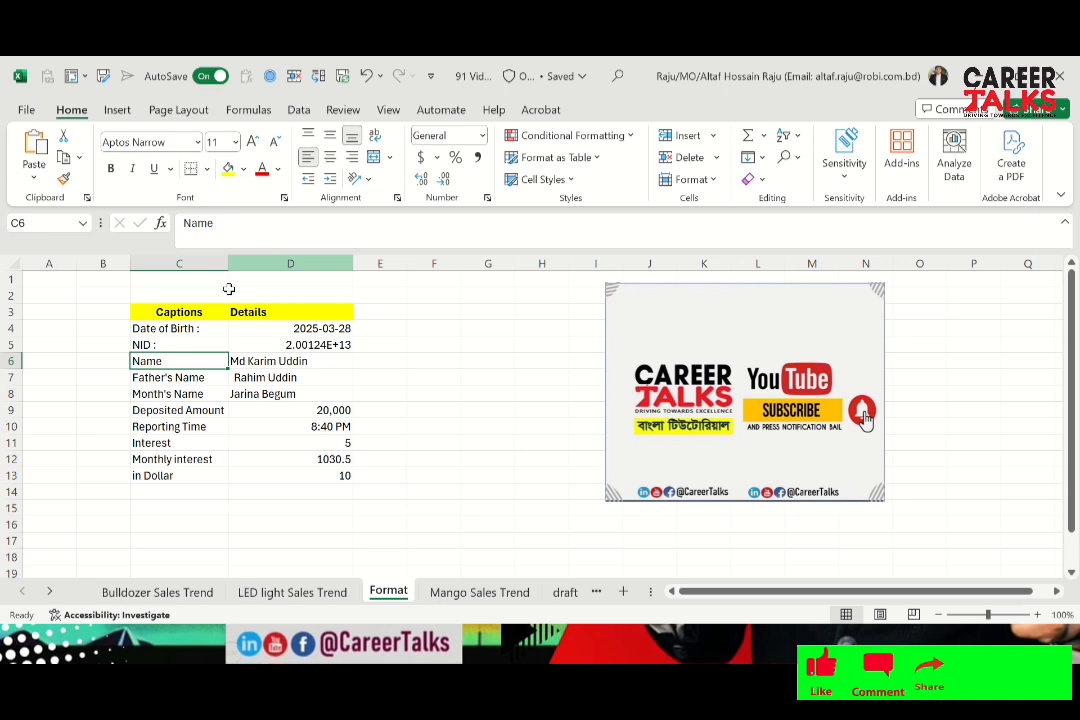
left_click(173, 334)
key("Down")
key("Up")
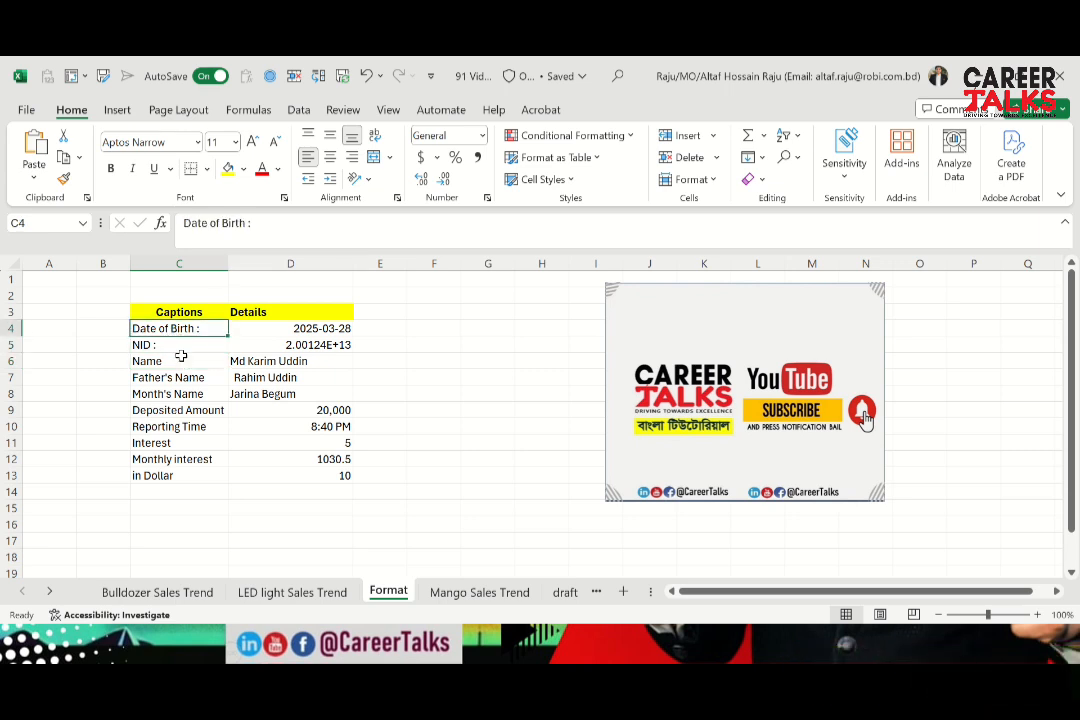
key("Down")
key("Up")
key("Down")
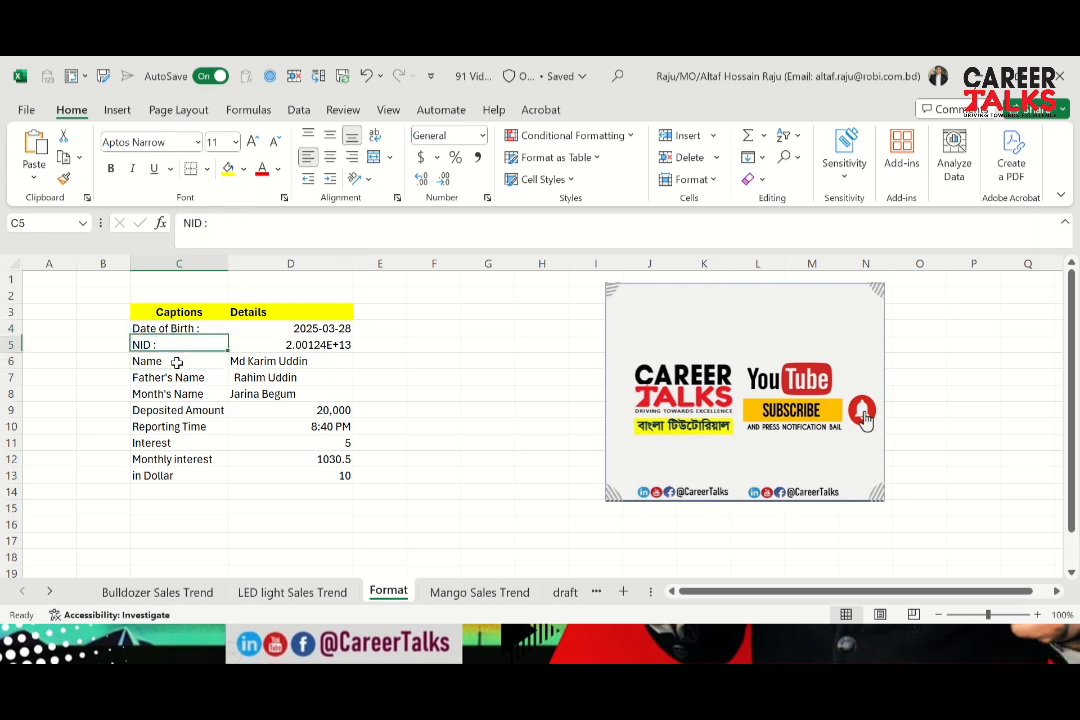
key("Up")
key("ctrl+shift+Down")
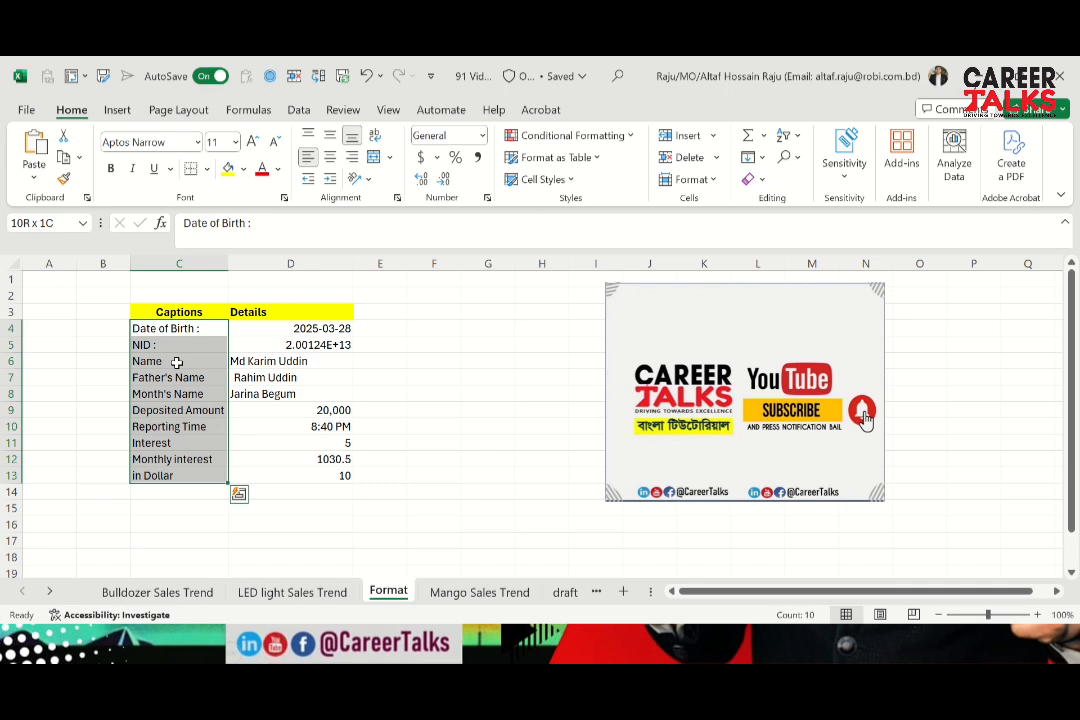
key("Up")
key("Down")
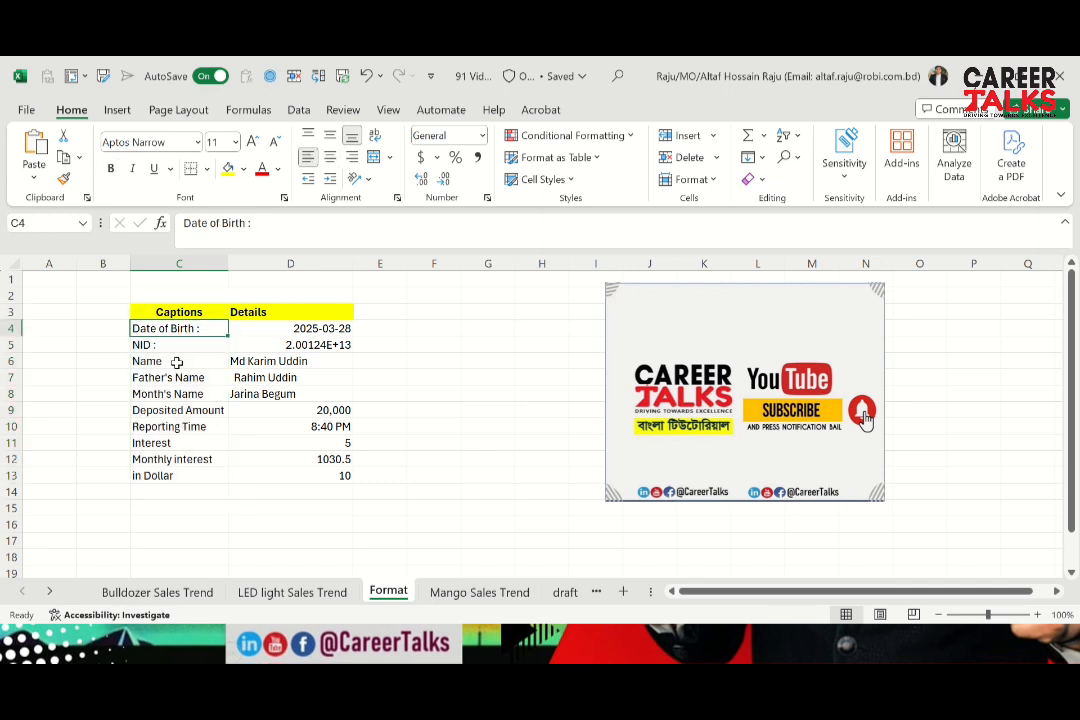
key("shift+Down")
key("shift+Down")
key("ctrl+shift+Down")
key("shift+Up")
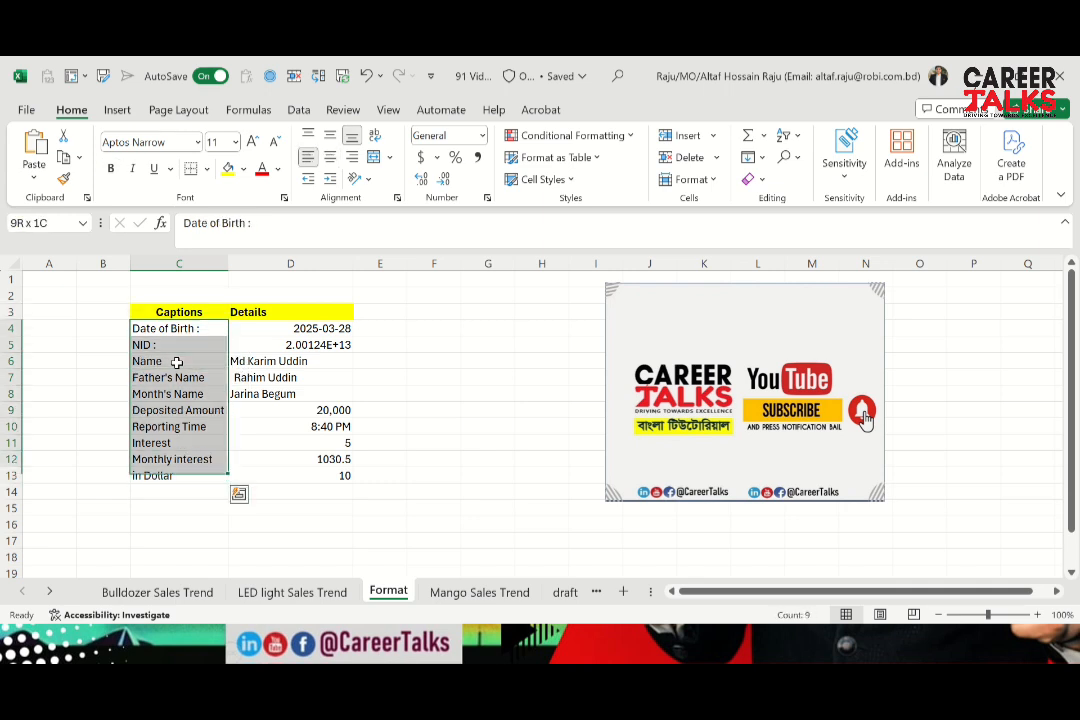
key("shift+Up")
key("shift+Up")
key("shift+Up")
key("shift+Up")
key("shift+Up")
key("shift+Up")
key("shift+Up")
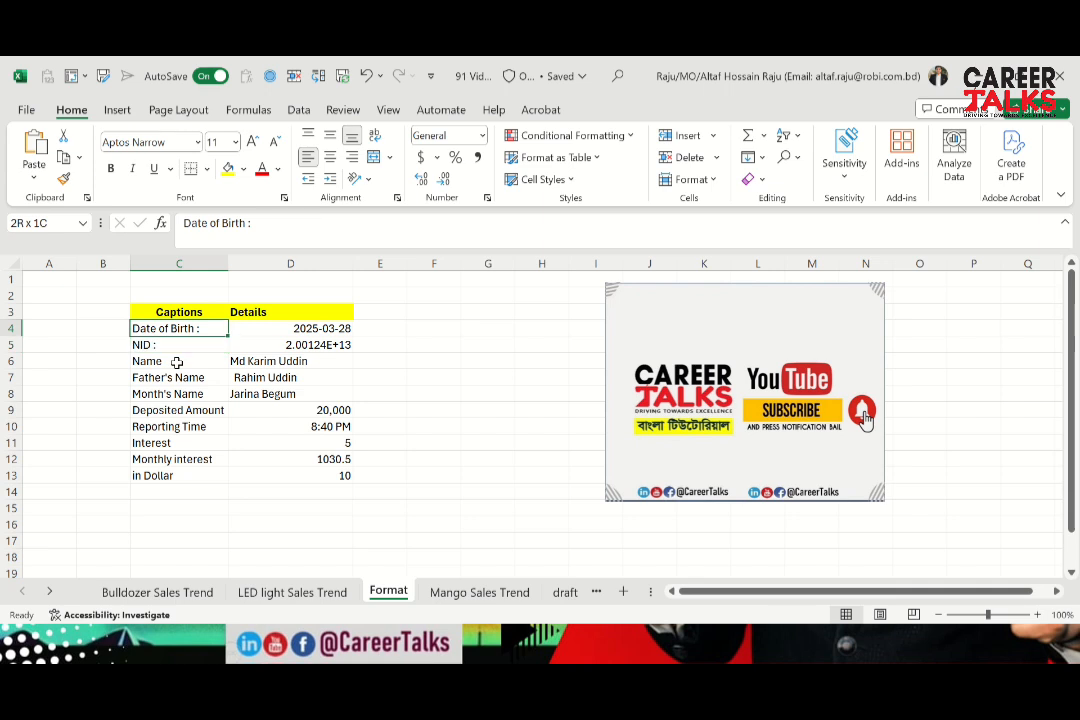
Undo the colons added to the captions in C4 and C5
key("ctrl+z")
key("ctrl+z")
Apply the custom number format "@* :" to the captions in C4:C13
key("ctrl+shift+Down")
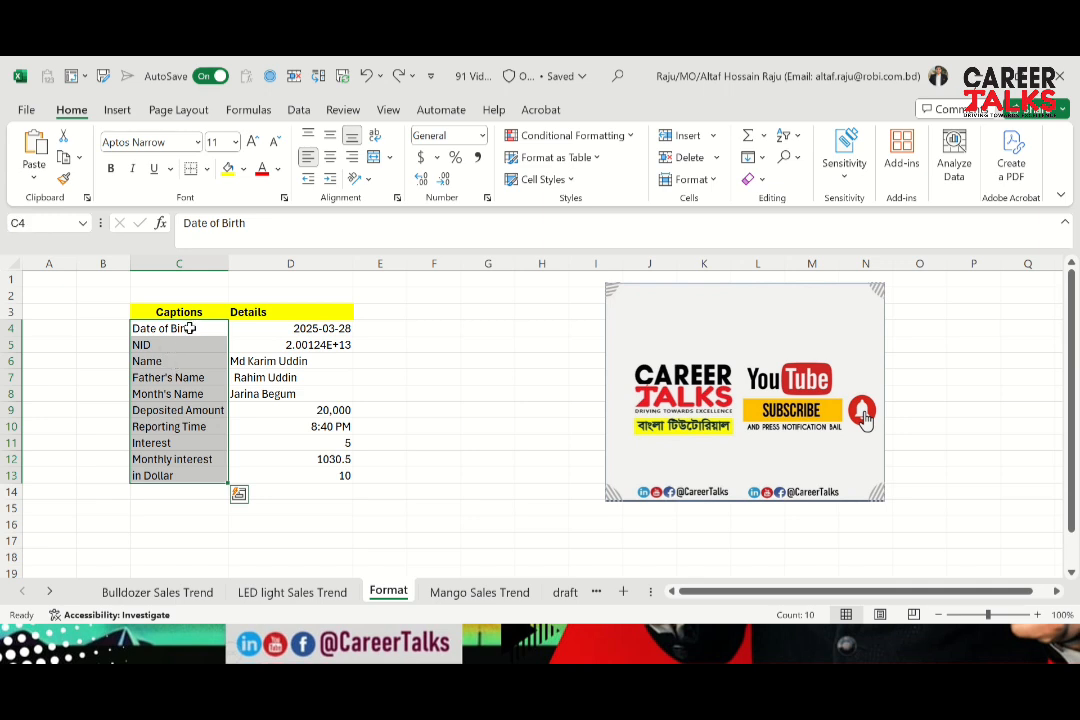
right_click(191, 333)
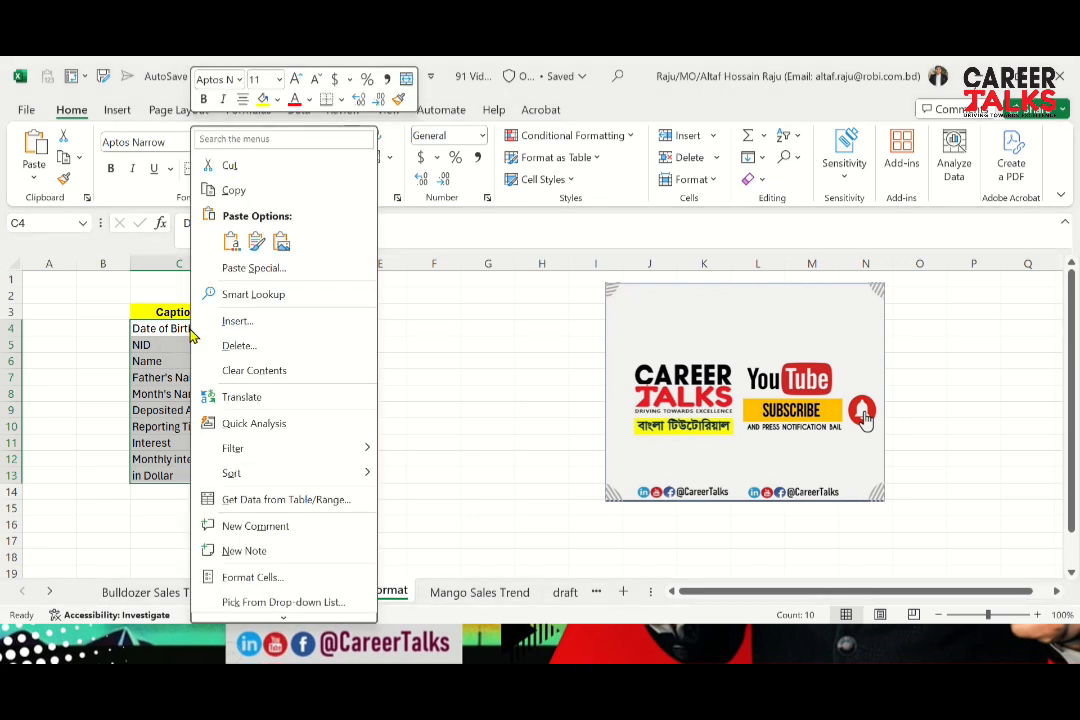
left_click(276, 584)
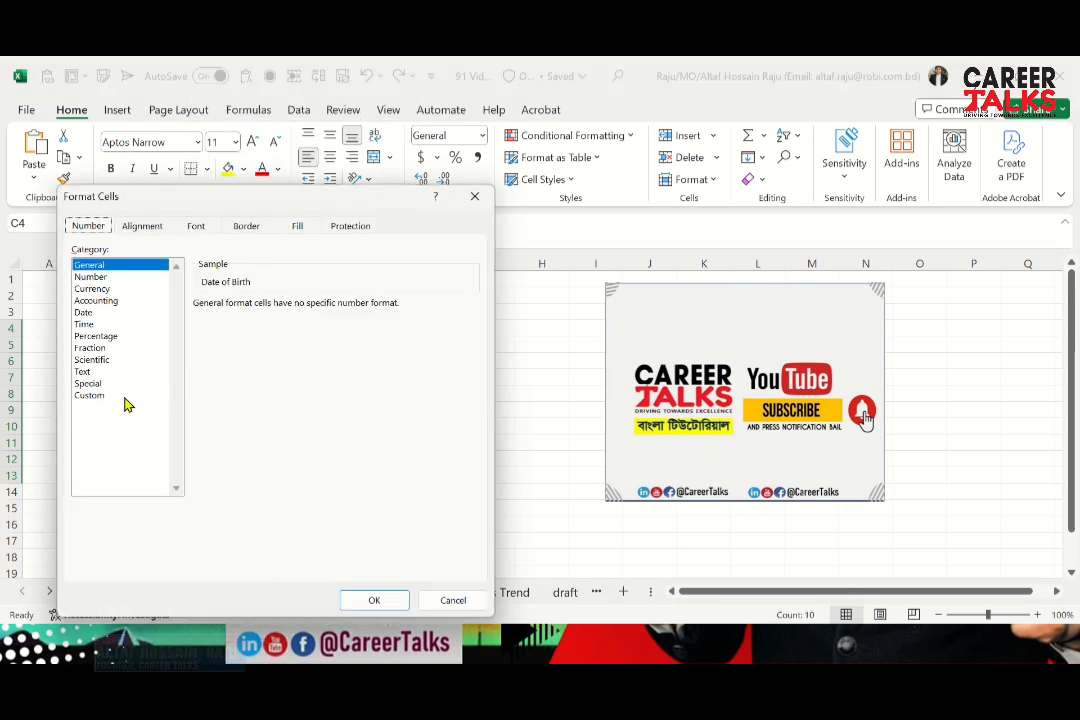
left_click(103, 396)
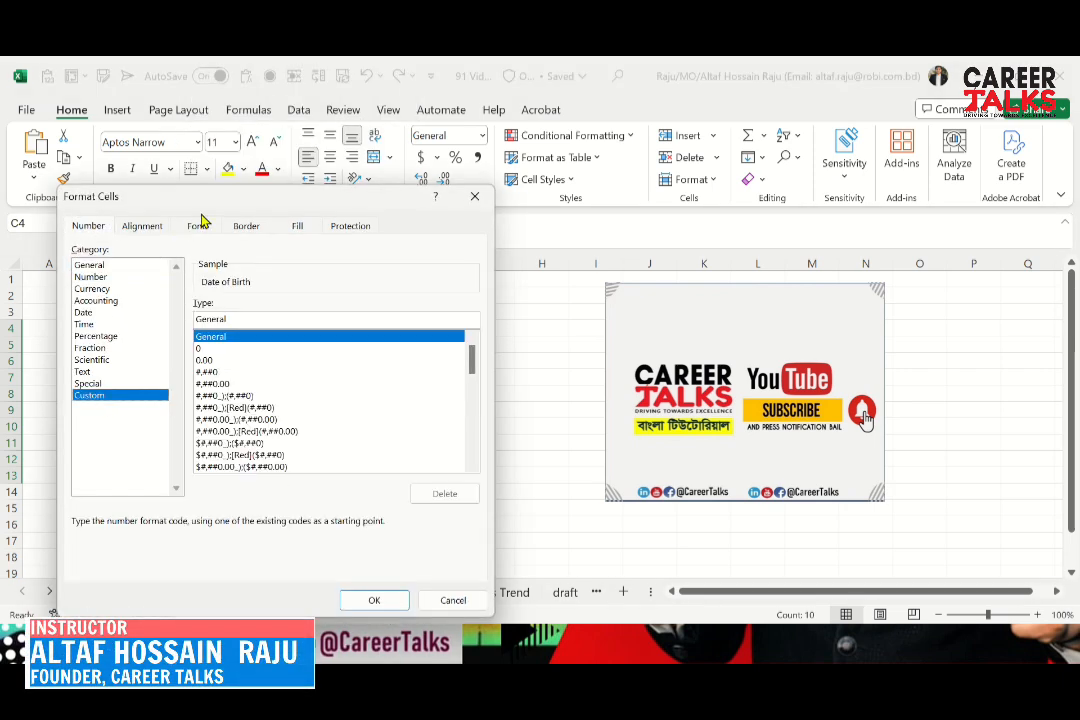
left_click_drag(229, 202, 552, 212)
left_click(522, 359)
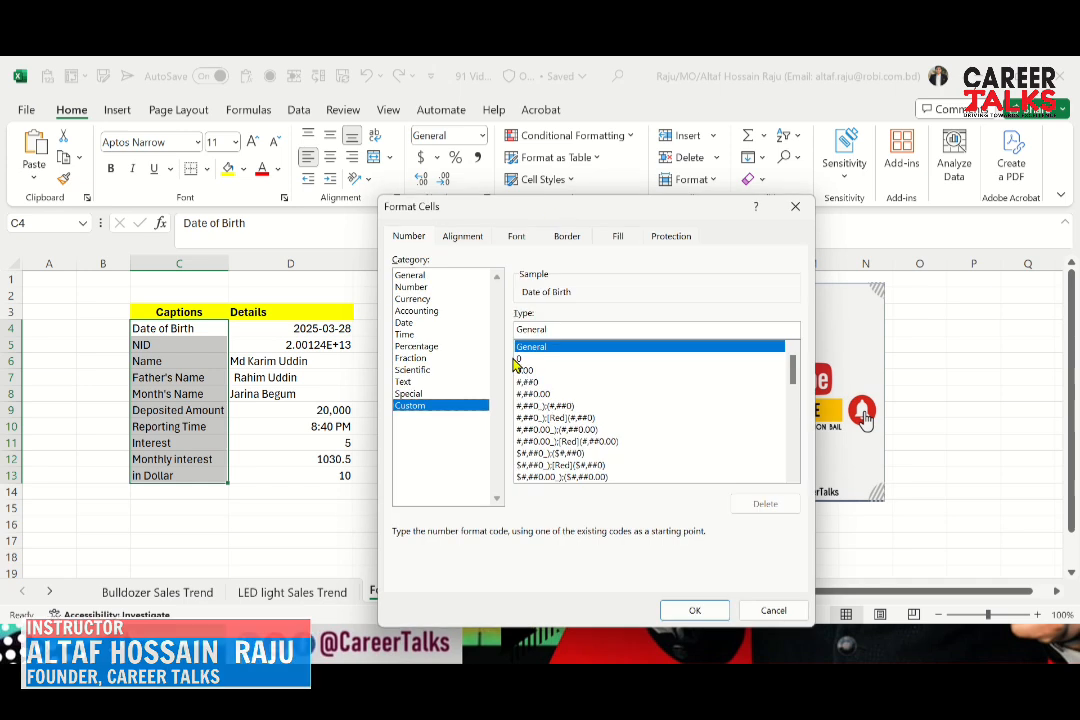
left_click(537, 331)
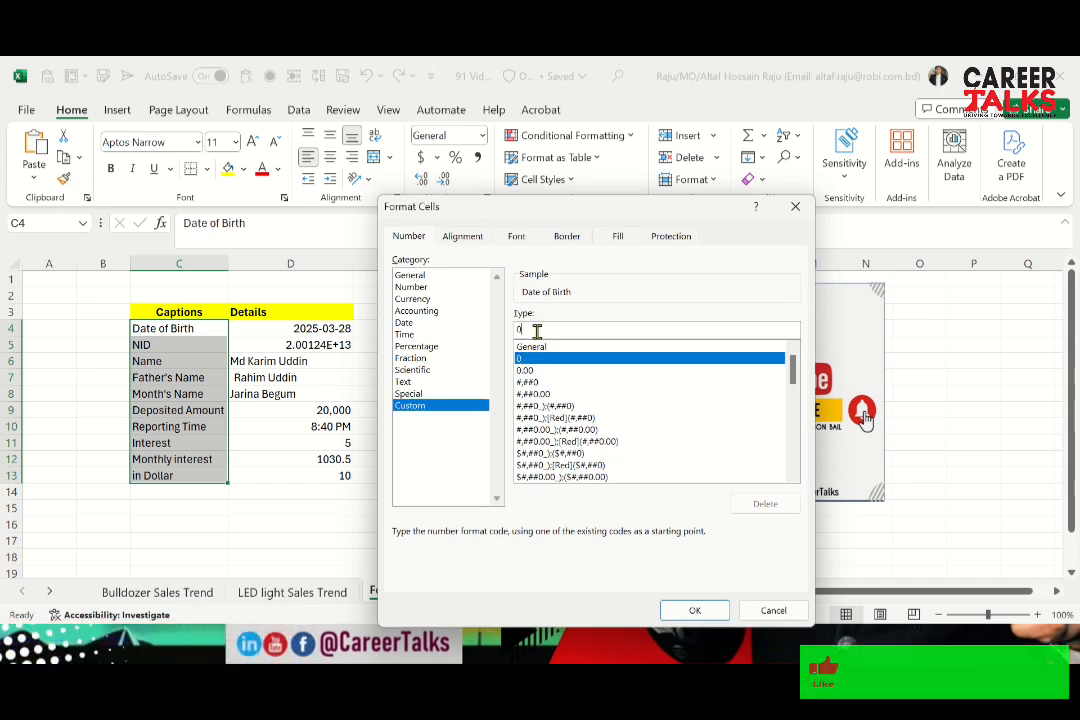
key("BackSpace")
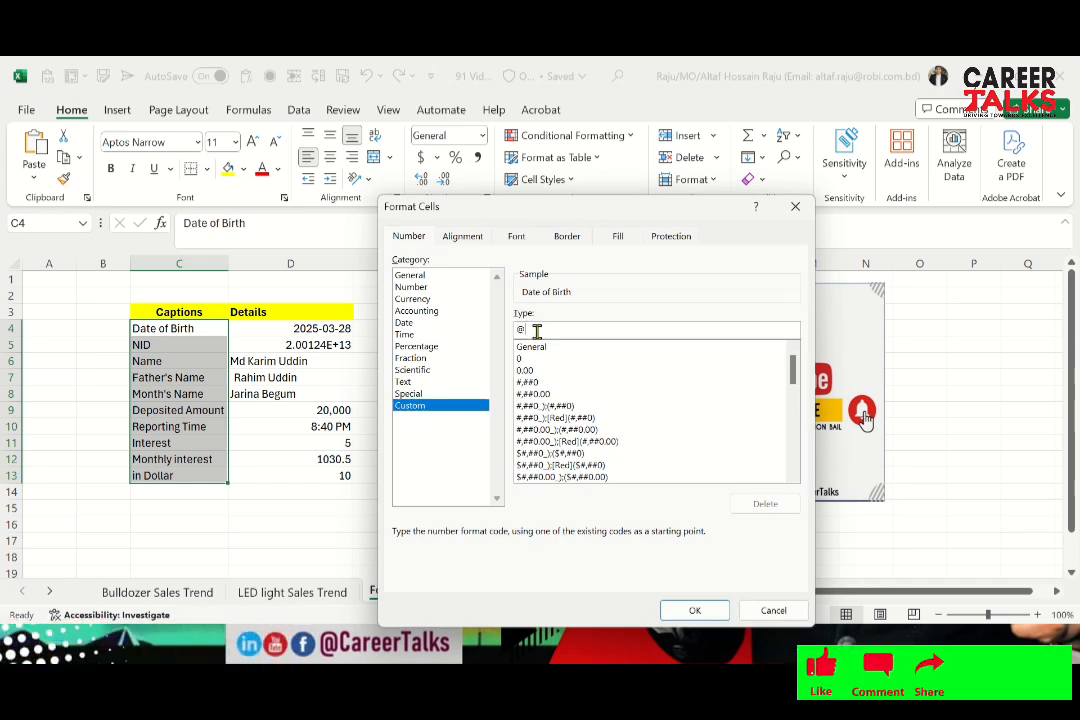
type("@")
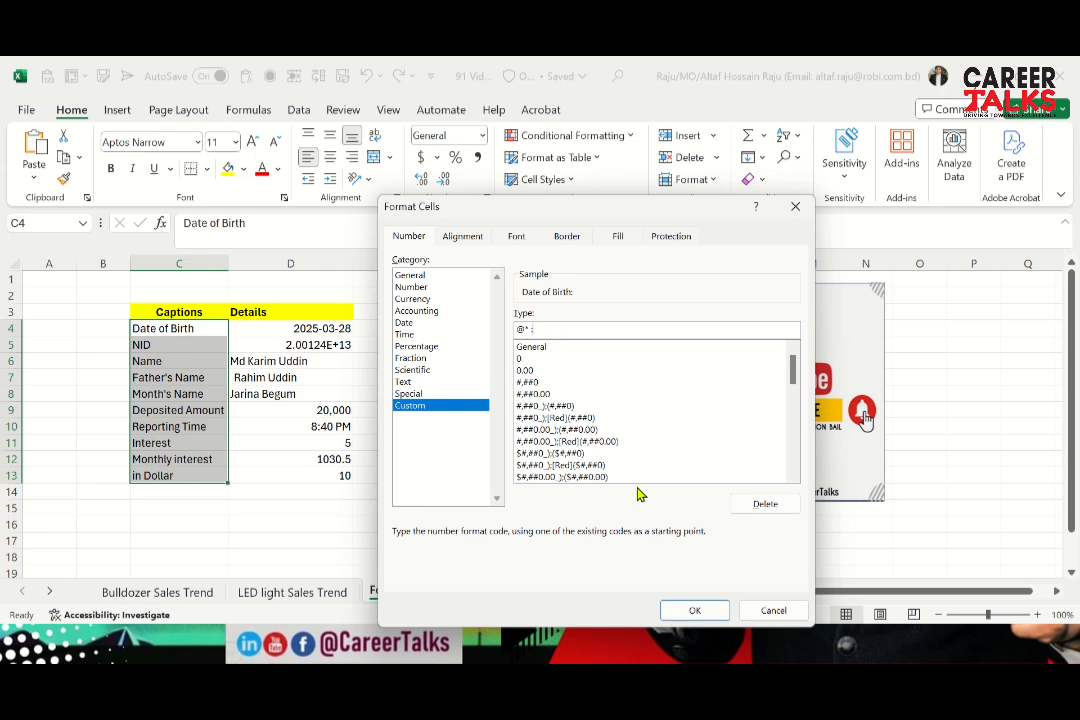
left_click(695, 613)
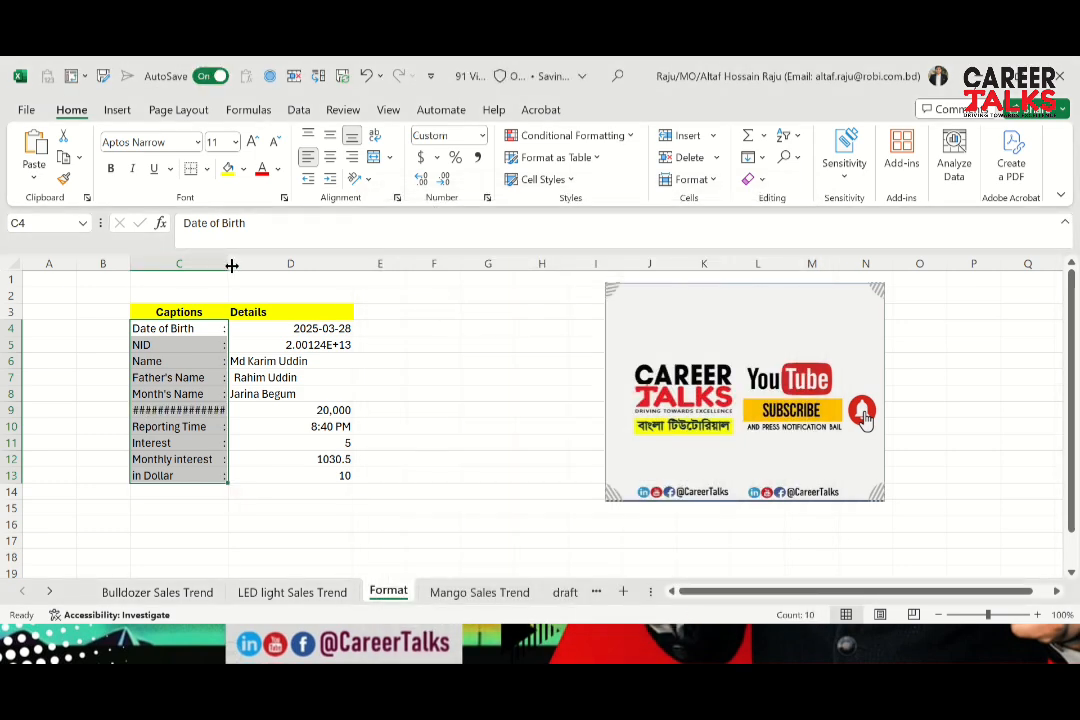
Widen column C so every caption fits and make the captions in C4:C13 bold
left_click_drag(231, 265, 260, 266)
left_click(224, 331)
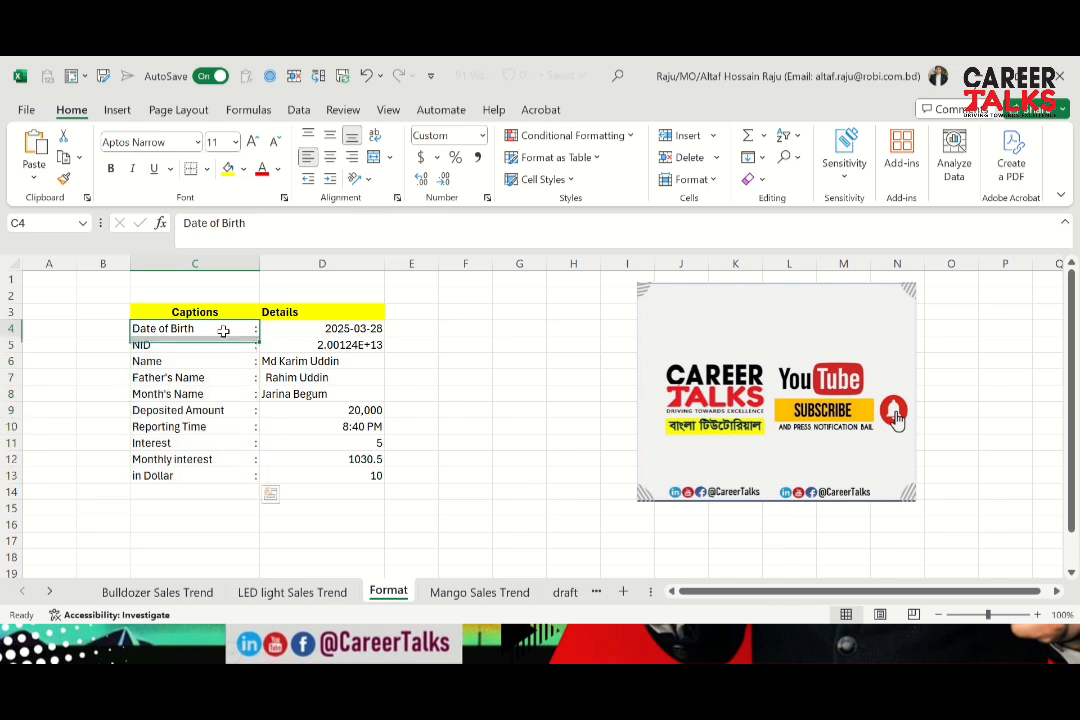
key("Down")
key("Up")
key("ctrl+shift+Down")
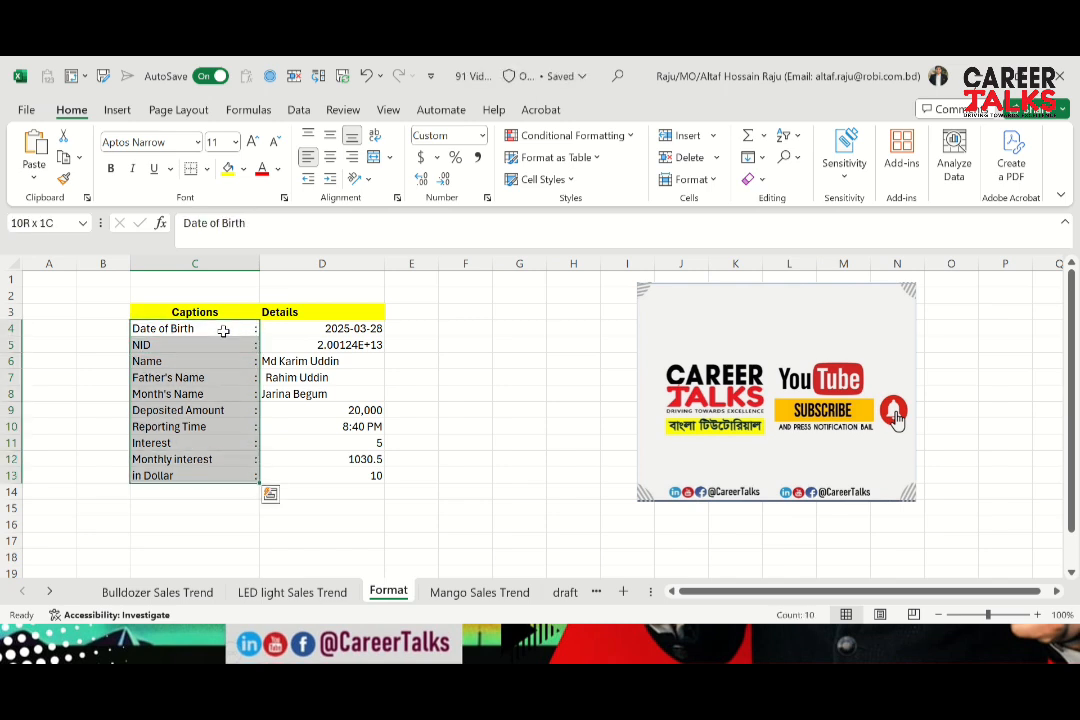
key("ctrl+b")
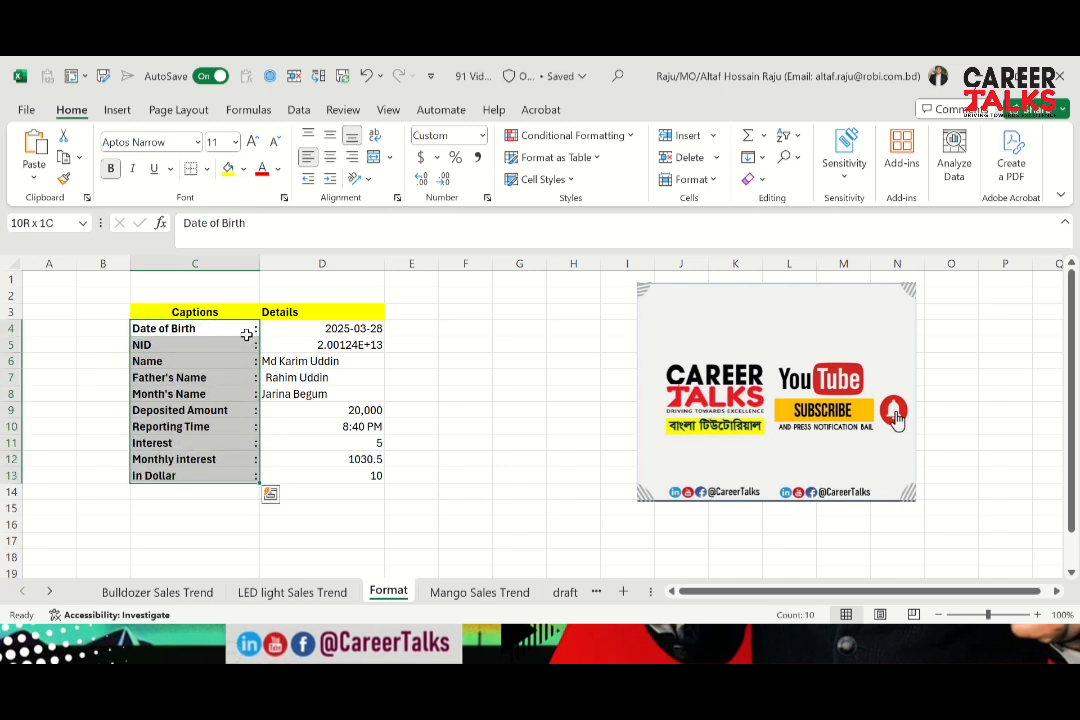
Examine the colon alignment down the captions in C4:C13
left_click(246, 333)
key("Down")
key("Down")
key("Down")
key("Down")
key("Down")
key("Down")
key("Down")
key("Down")
key("Down")
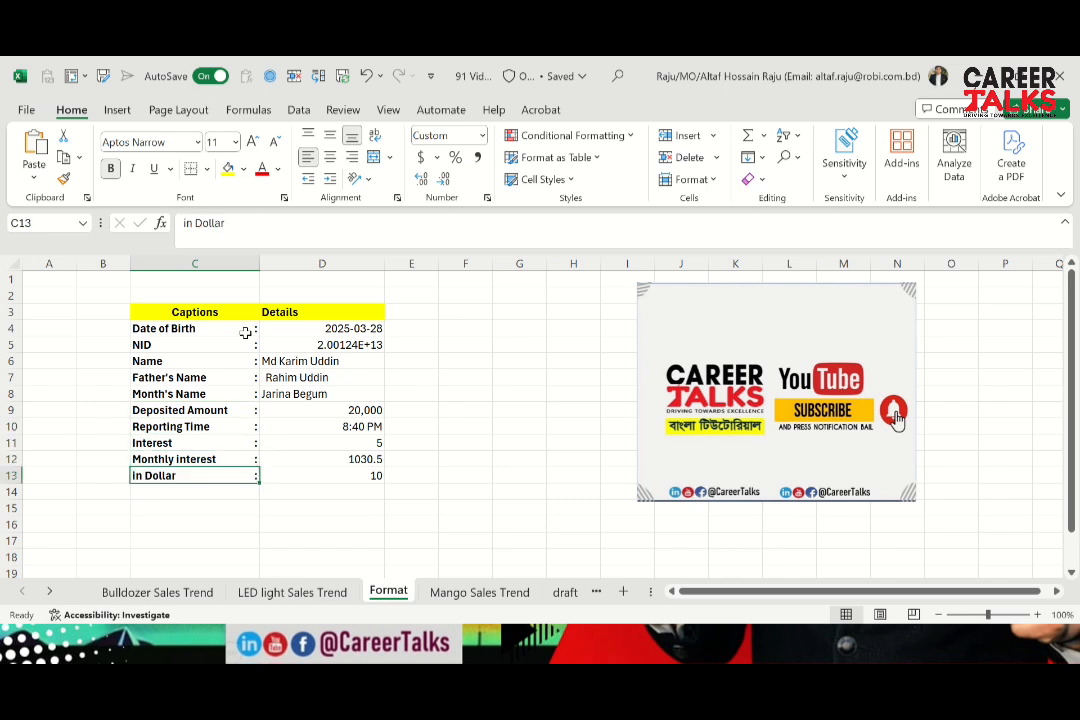
key("Up")
key("Up")
key("ctrl+Up")
left_click(246, 333)
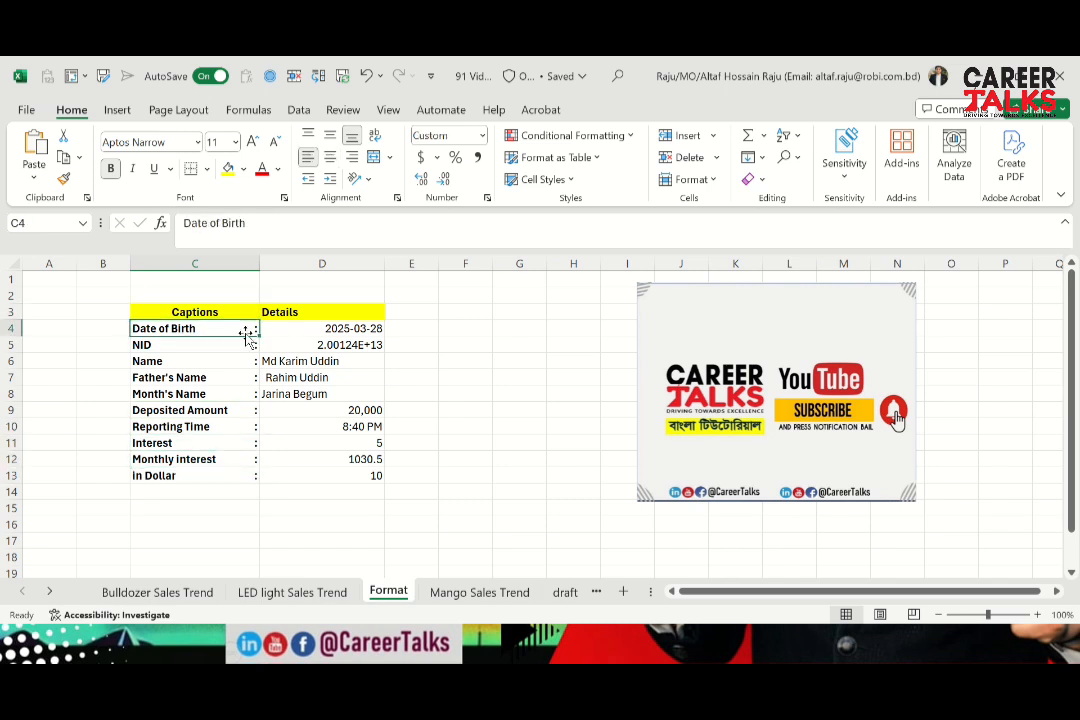
key("ctrl+shift+Down")
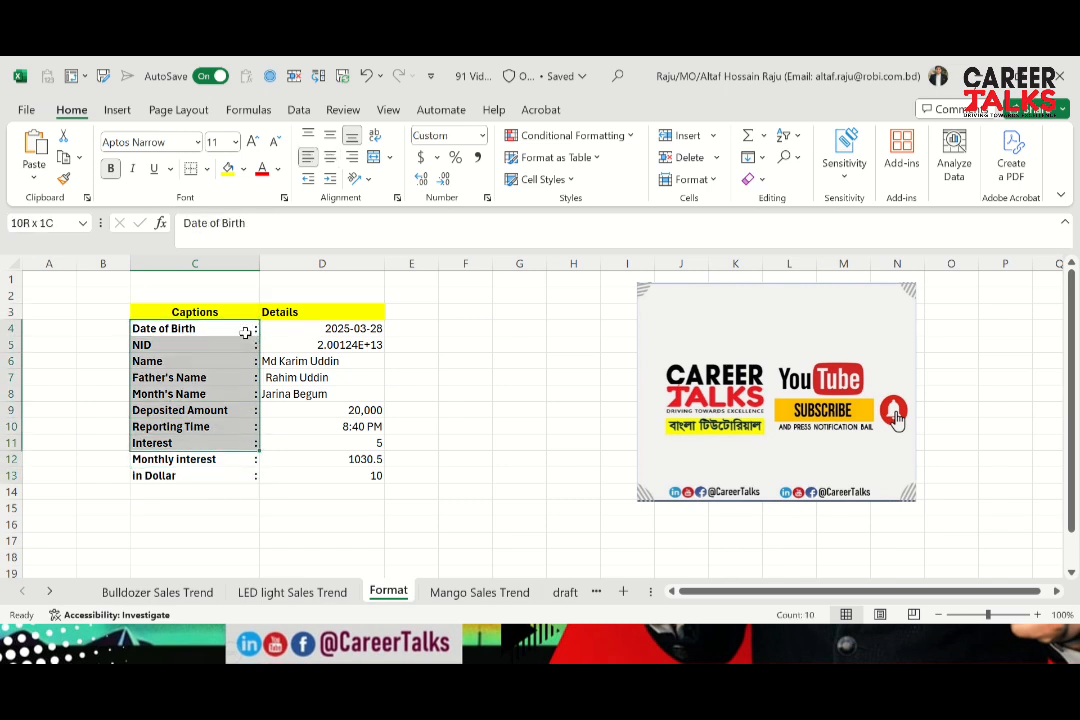
key("ctrl+Up")
left_click(246, 333)
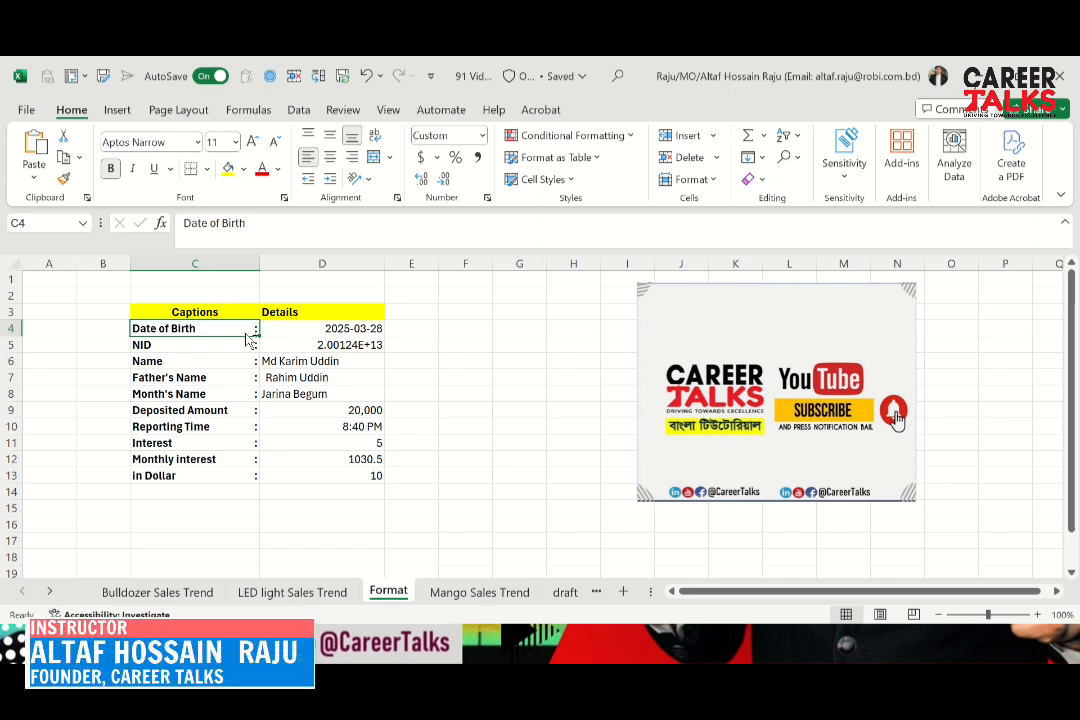
key("ctrl+shift+Down")
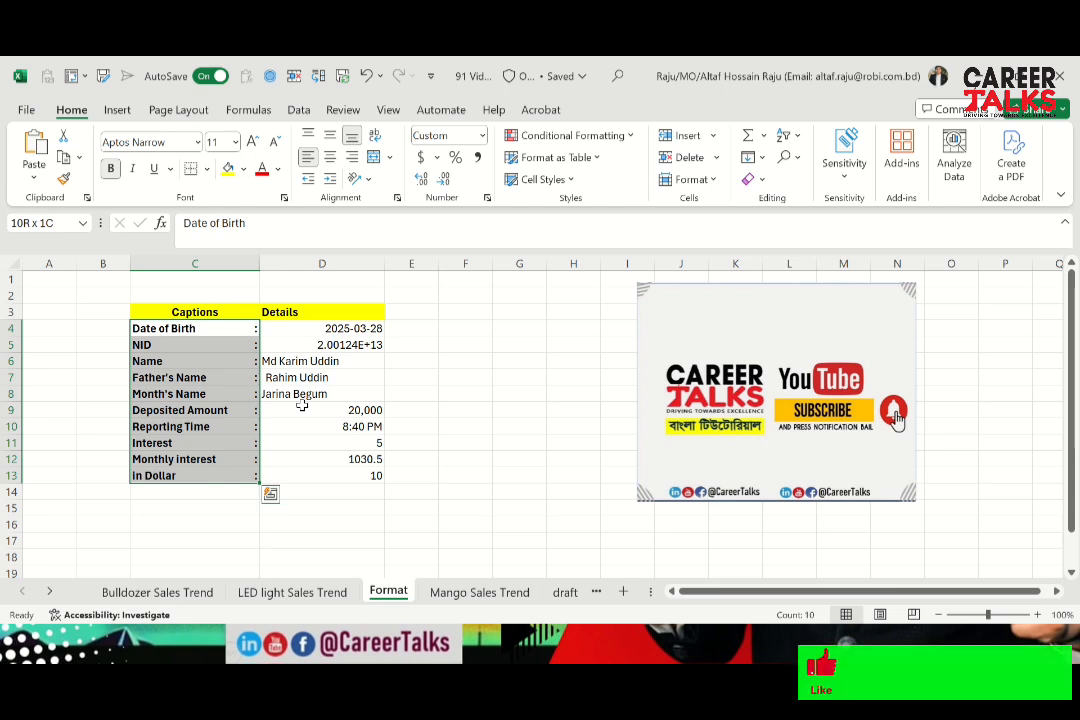
Change the custom number format of the captions in C4:C13 to "@* \-"
key("ctrl+1")
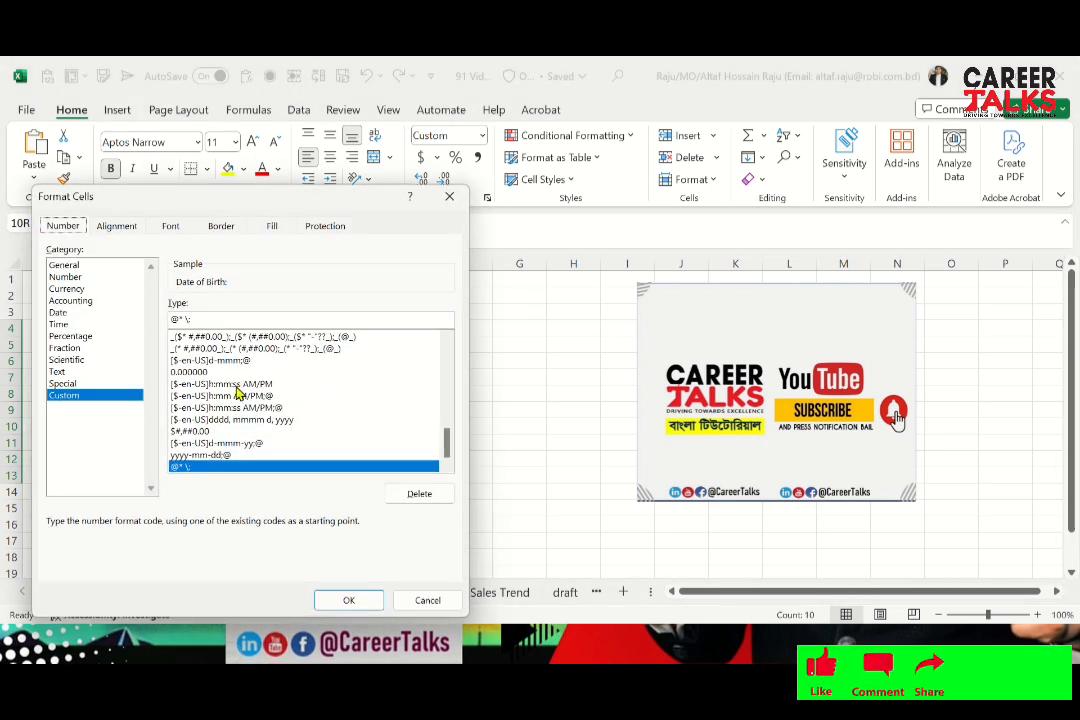
left_click(199, 320)
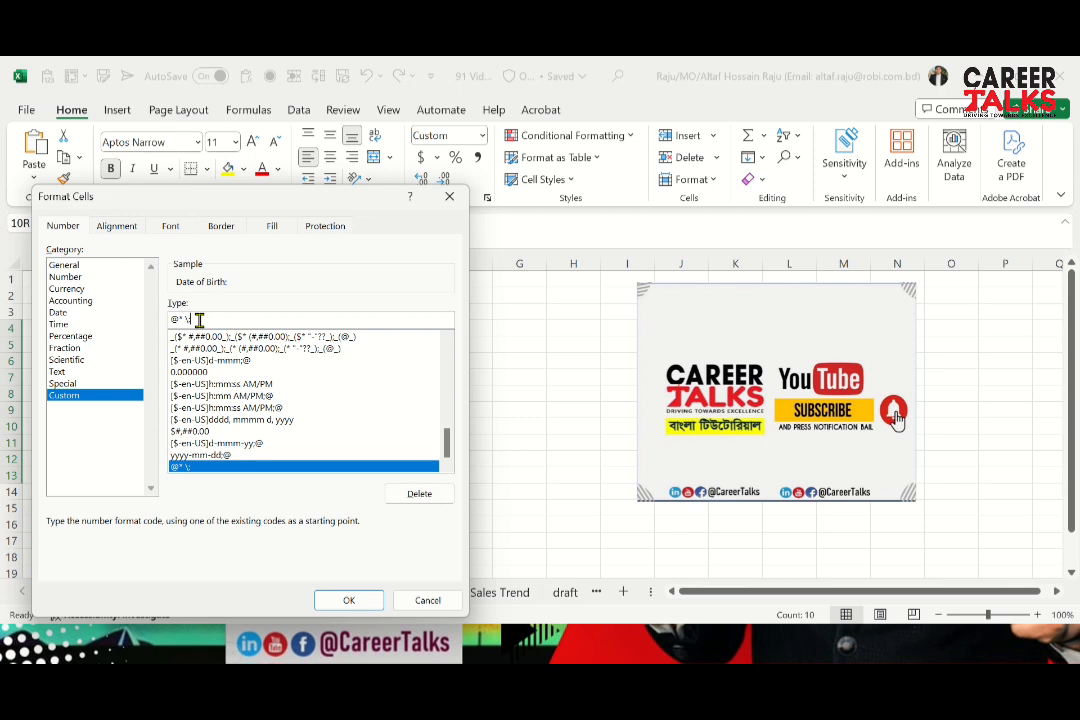
key("BackSpace")
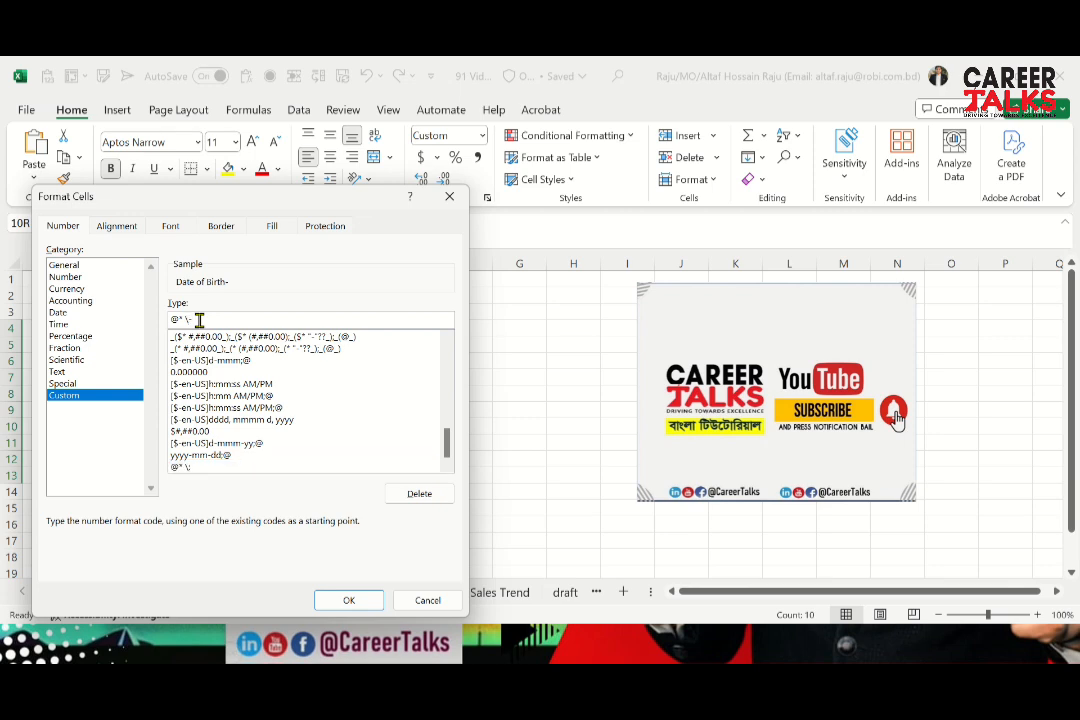
left_click(349, 600)
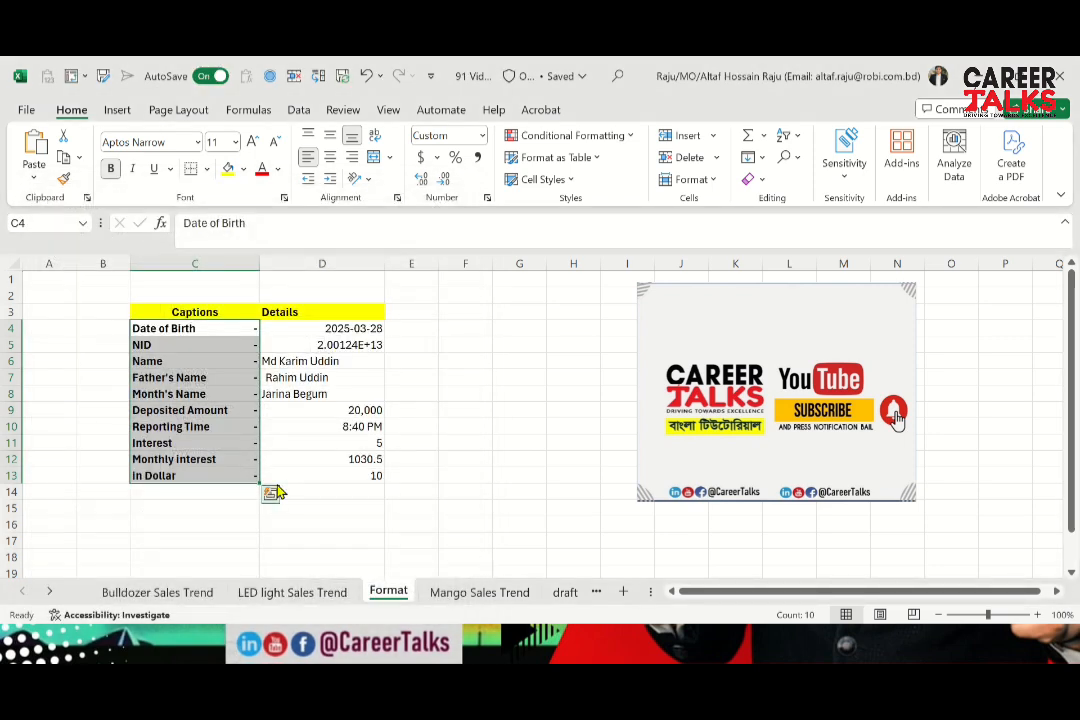
Examine the dash alignment down the captions in C4:C13
left_click(224, 345)
key("Up")
key("Down")
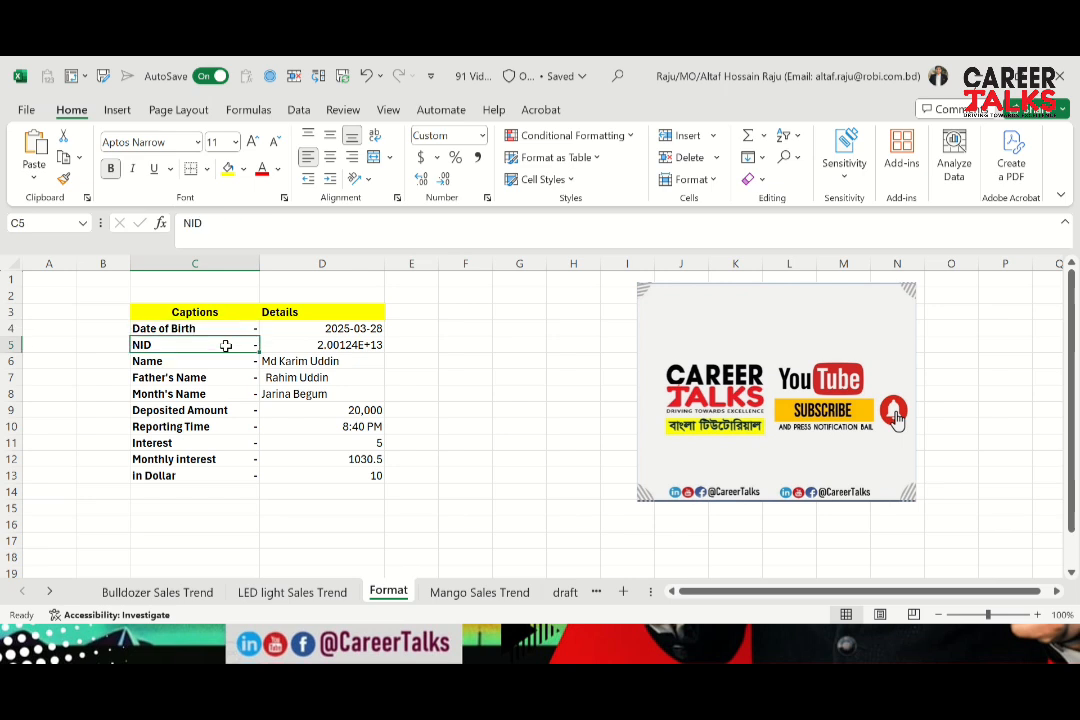
key("Down")
key("Down")
key("Down")
key("Down")
key("Down")
key("Down")
key("Down")
key("Down")
key("Down")
key("Up")
key("Up")
key("Up")
key("Up")
key("Up")
key("Up")
key("Up")
key("Up")
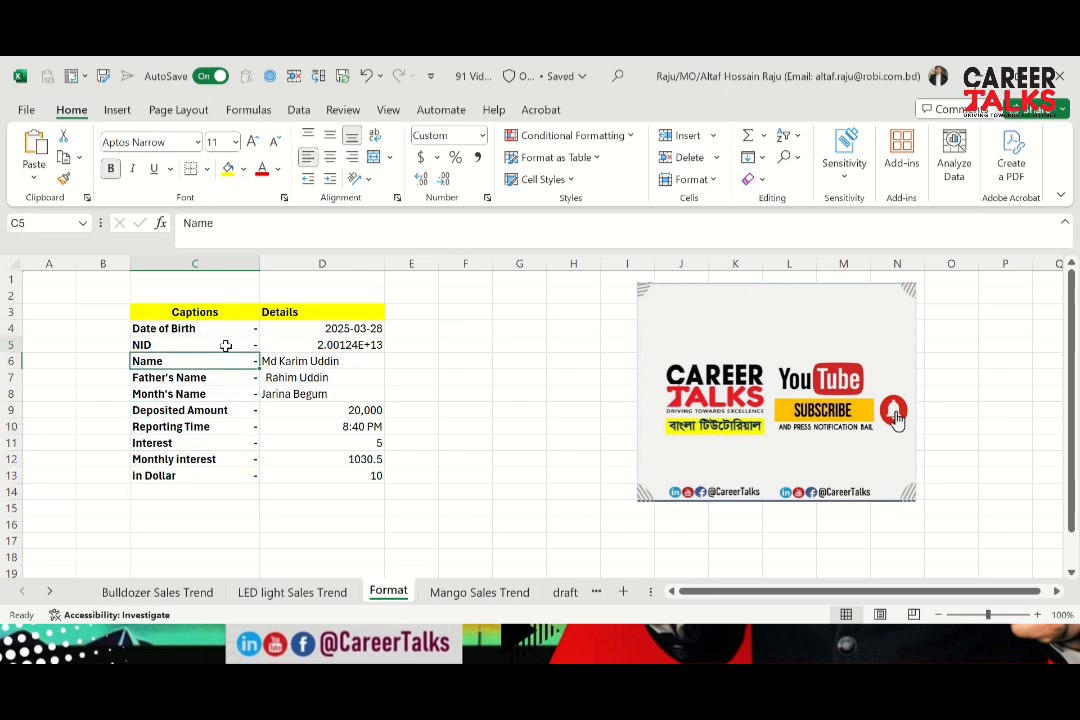
key("Up")
key("Up")
key("Down")
key("Down")
key("Down")
key("Down")
key("Down")
key("Down")
key("Down")
key("Down")
key("Down")
key("Down")
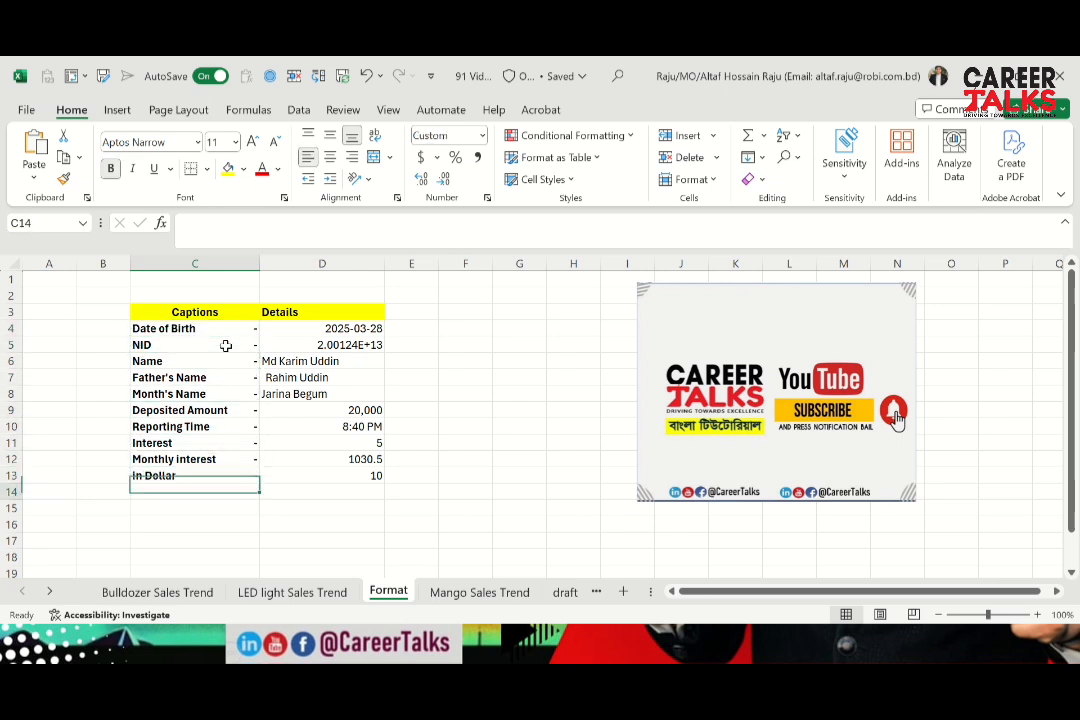
key("Up")
key("Up")
key("Up")
key("Up")
key("Up")
key("Up")
key("Up")
key("Up")
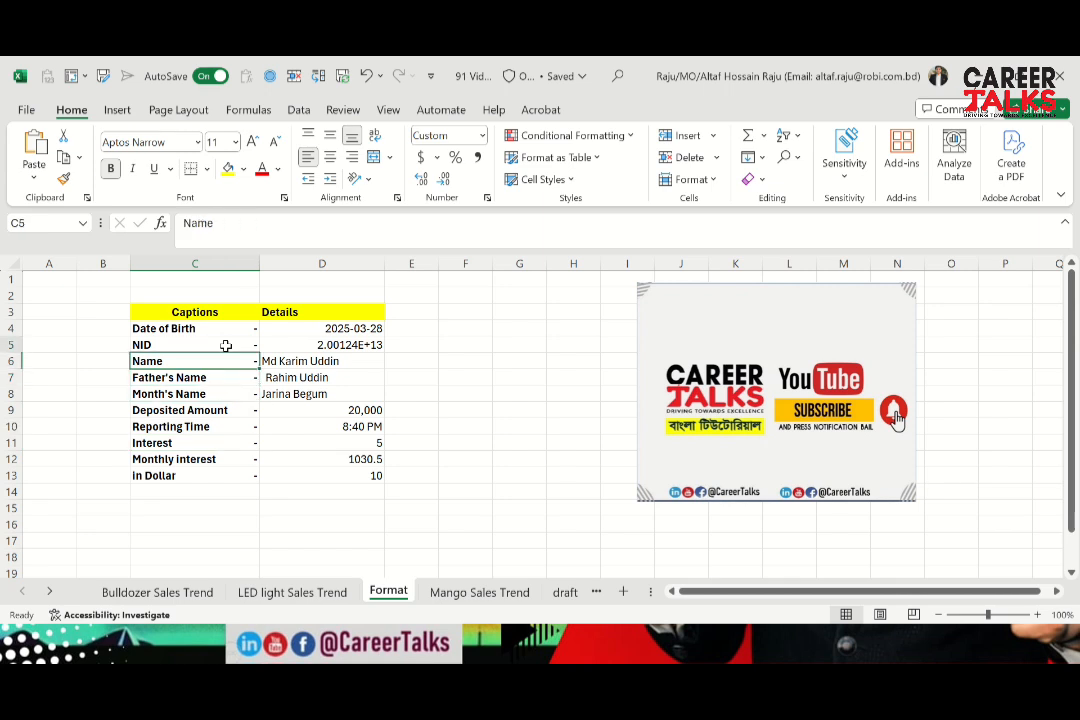
key("Up")
key("Up")
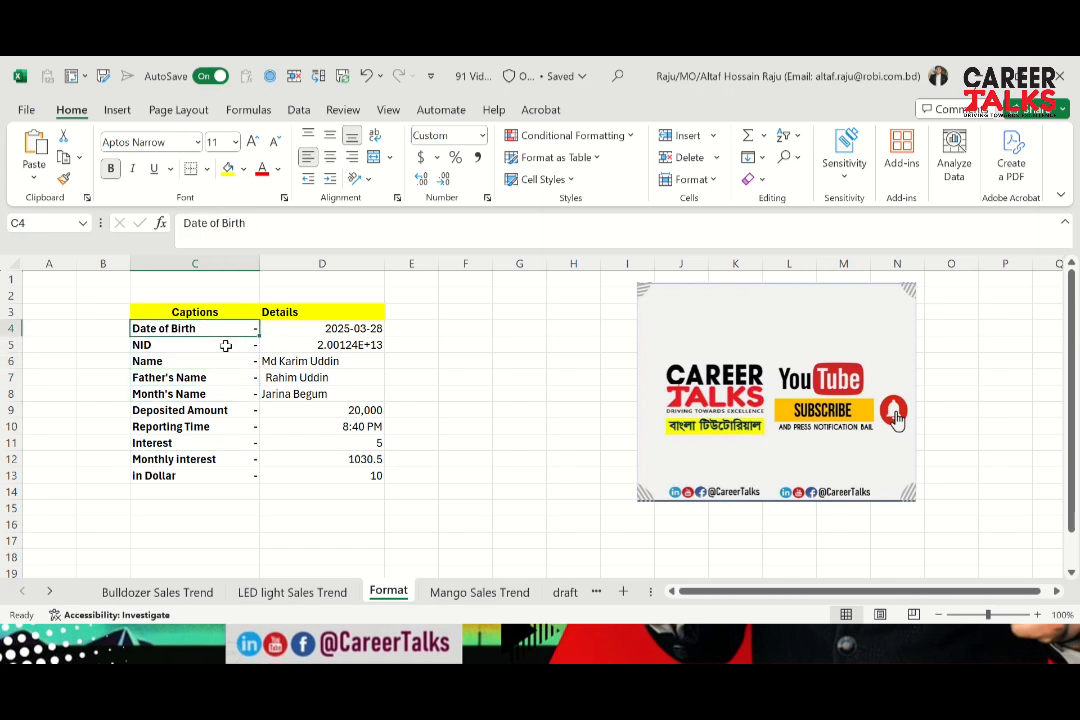
Undo the dash number format on the captions in C4:C13
key("ctrl+v")
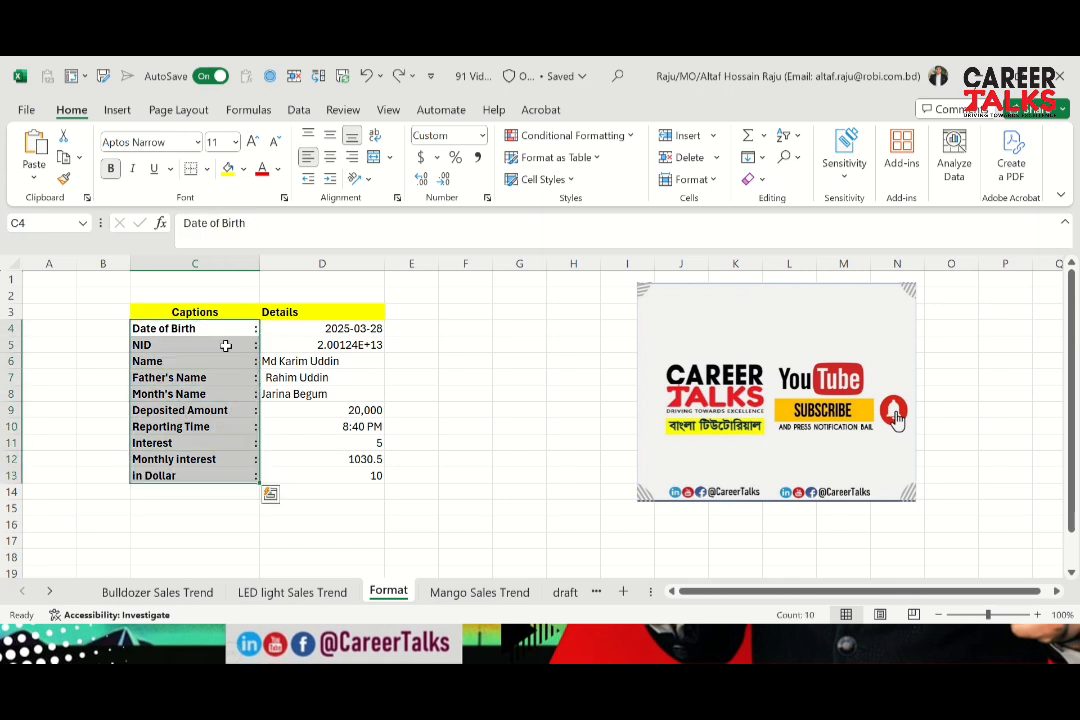
key("Down")
key("Up")
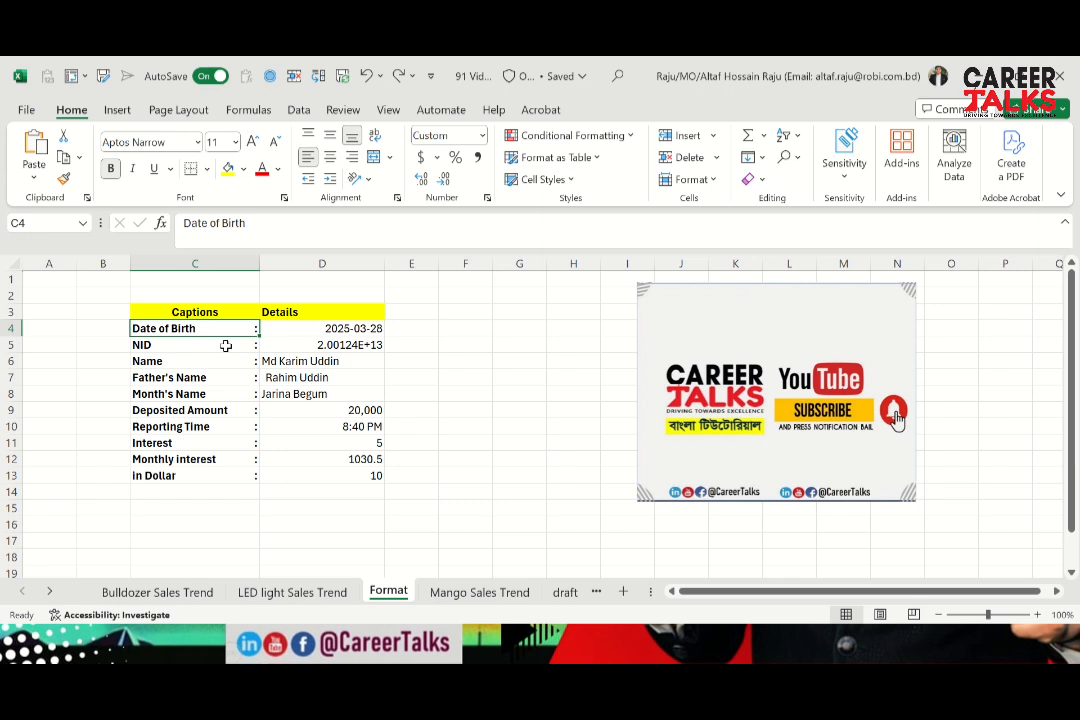
Review the colons after the captions from Date of Birth down to Monthly interest
key("Down")
key("Down")
key("Down")
key("Down")
key("Down")
key("Down")
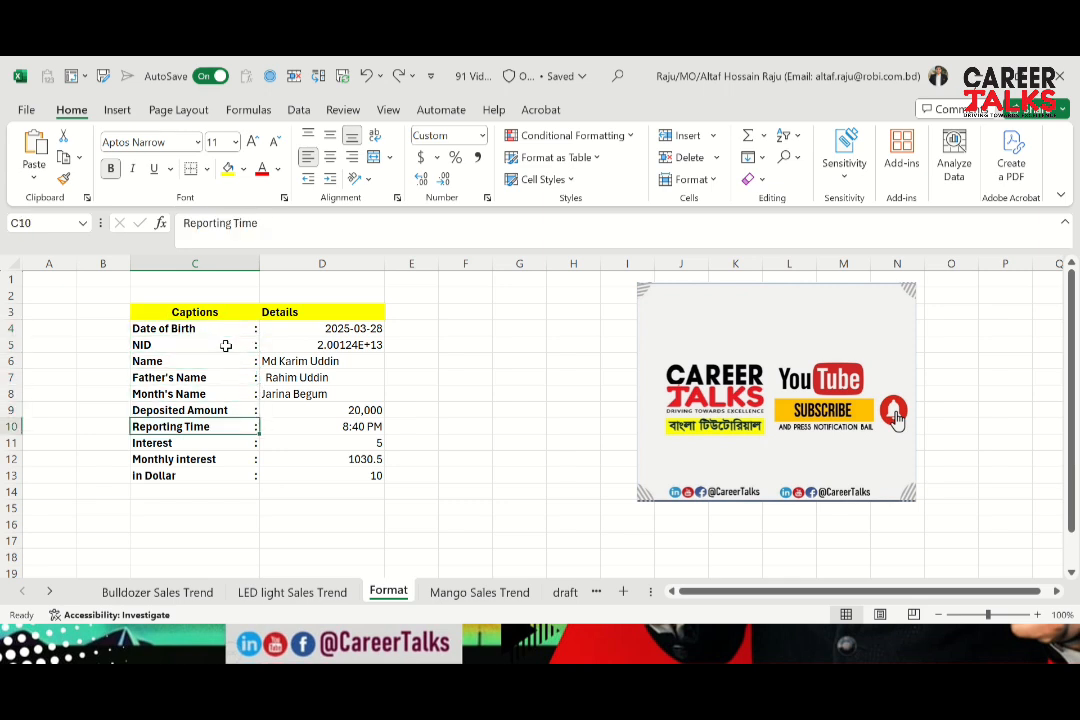
key("Down")
key("Down")
key("Up")
key("Up")
key("Up")
key("Up")
key("Up")
key("Up")
key("Up")
key("Up")
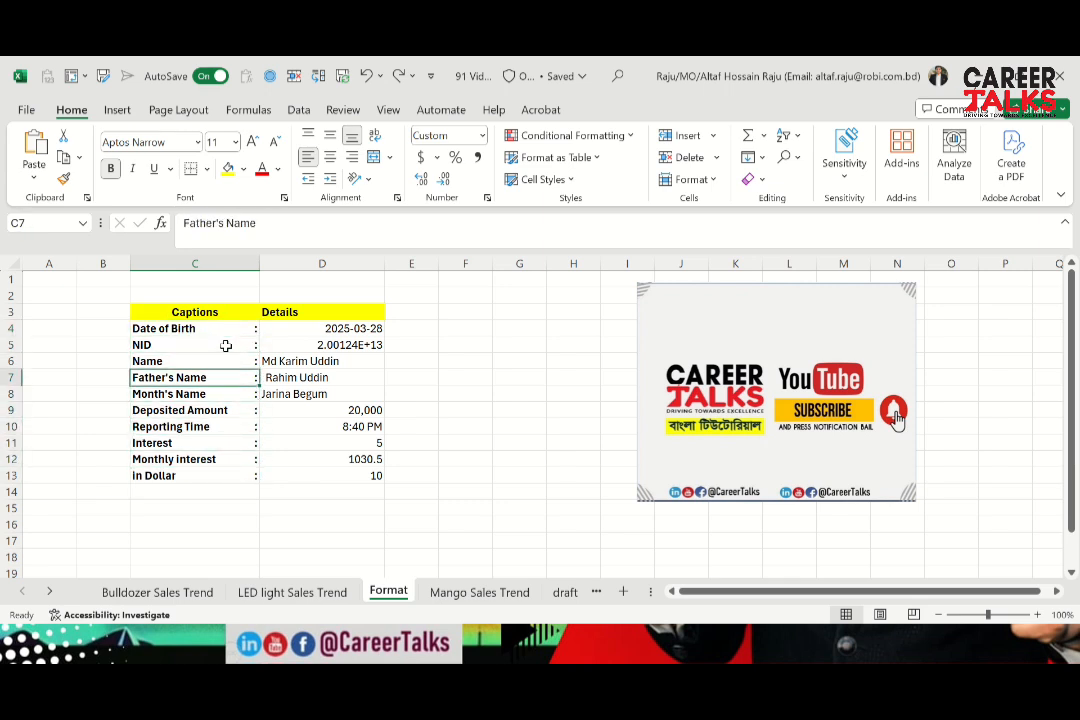
Center the Details header and all its values in D3:D13 horizontally
key("Right")
key("Up")
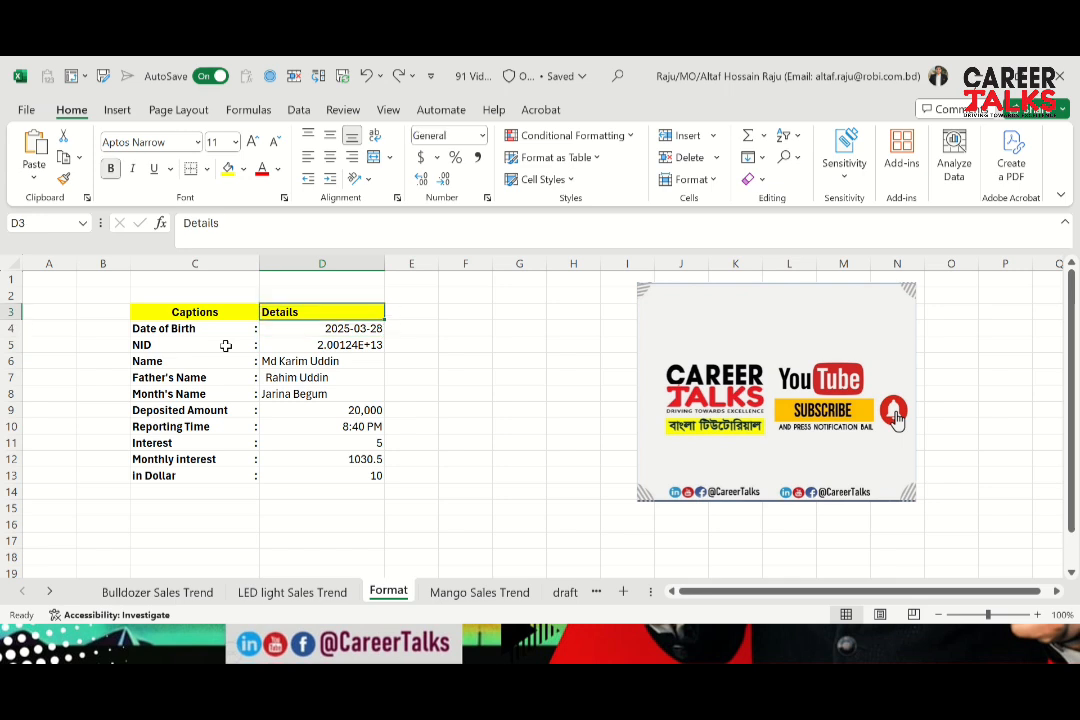
key("Left")
key("Up")
key("Down")
key("Right")
key("ctrl+shift+Down")
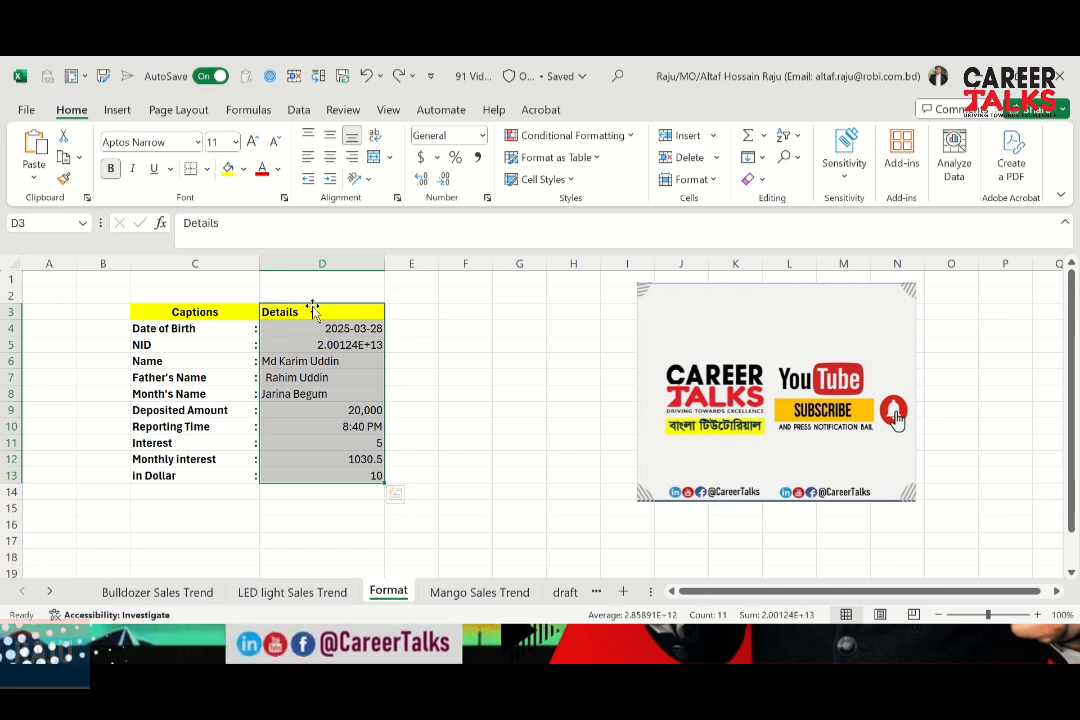
left_click(330, 158)
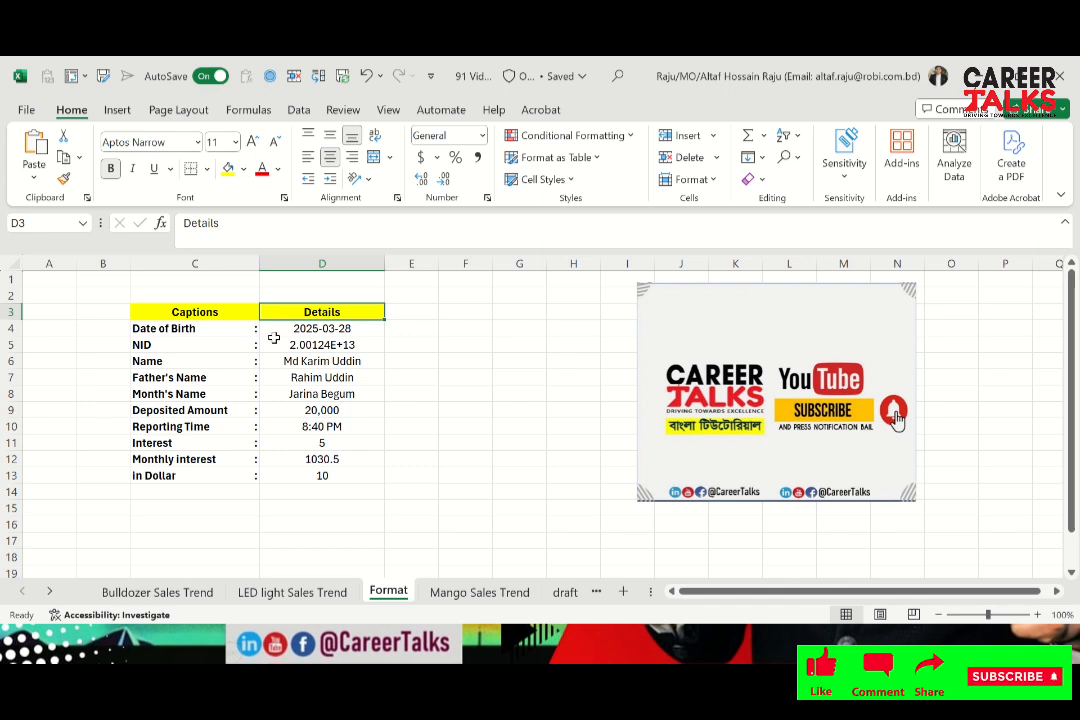
Format the date of birth in D4 with the date type 14-Mar-12, English (United States) locale
left_click(222, 331)
key("Right")
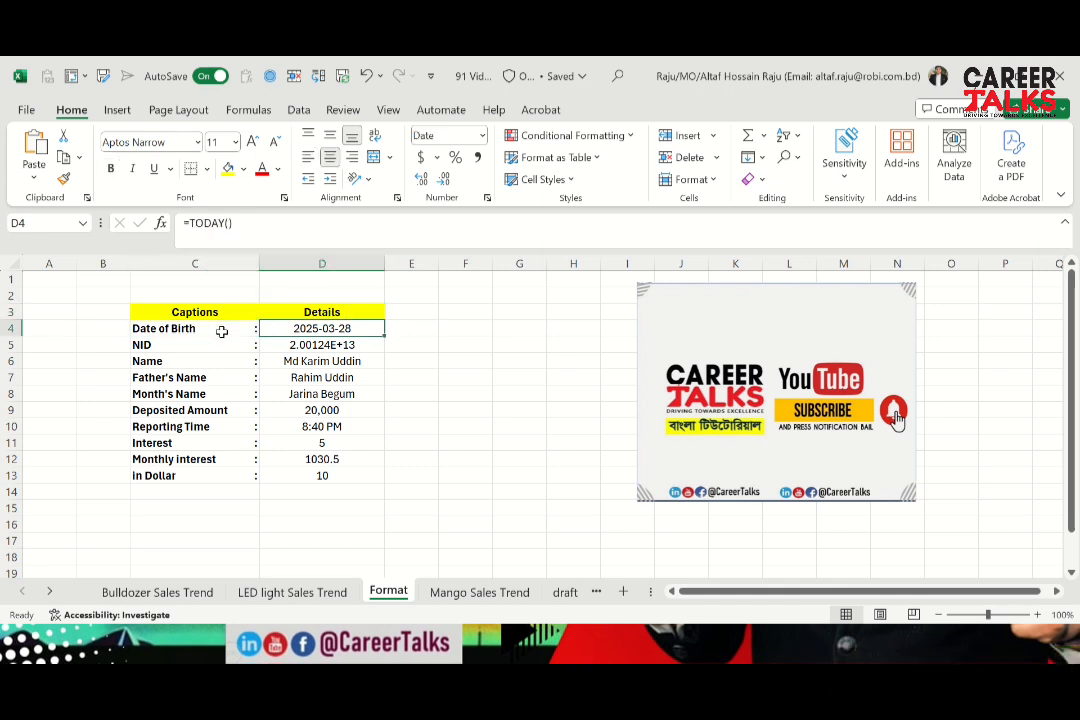
left_click(222, 331)
key("Right")
key("ctrl+1")
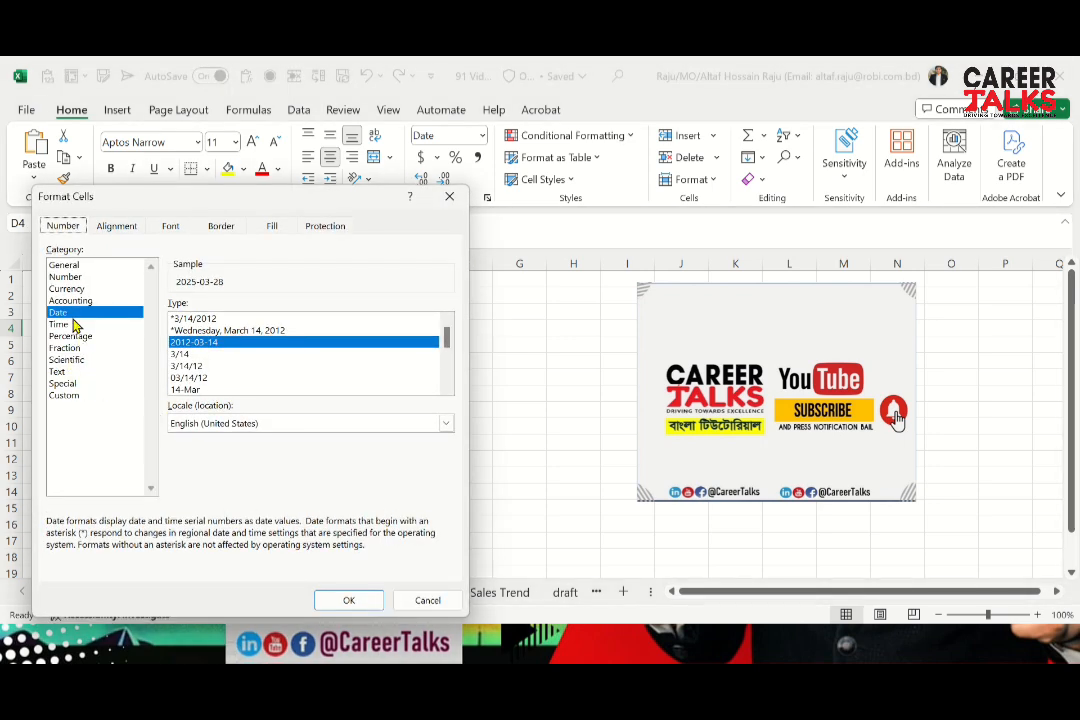
key("Down")
key("Down")
key("Down")
key("Down")
key("Down")
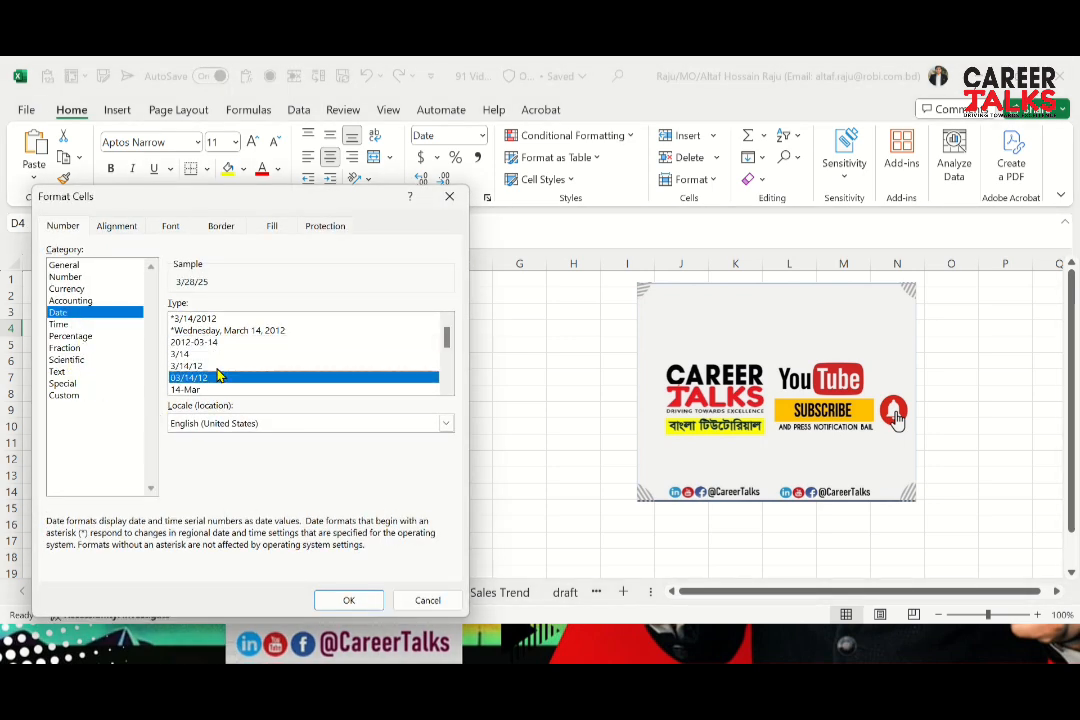
key("Up")
key("Up")
key("Down")
key("Down")
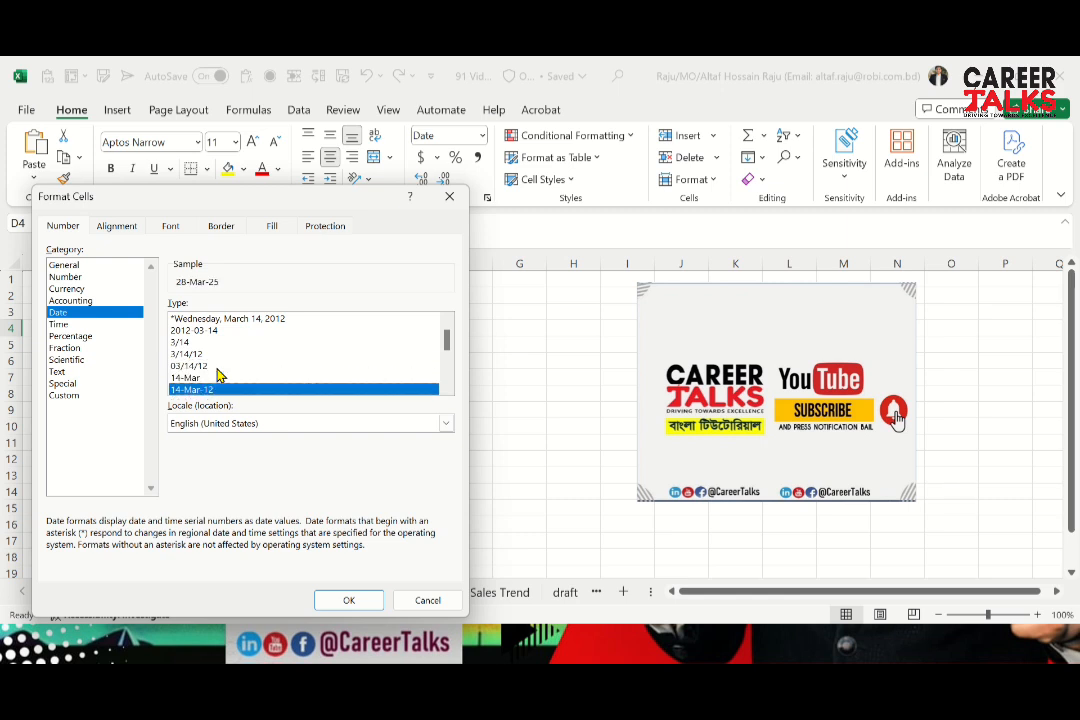
key("Up")
key("Down")
key("Down")
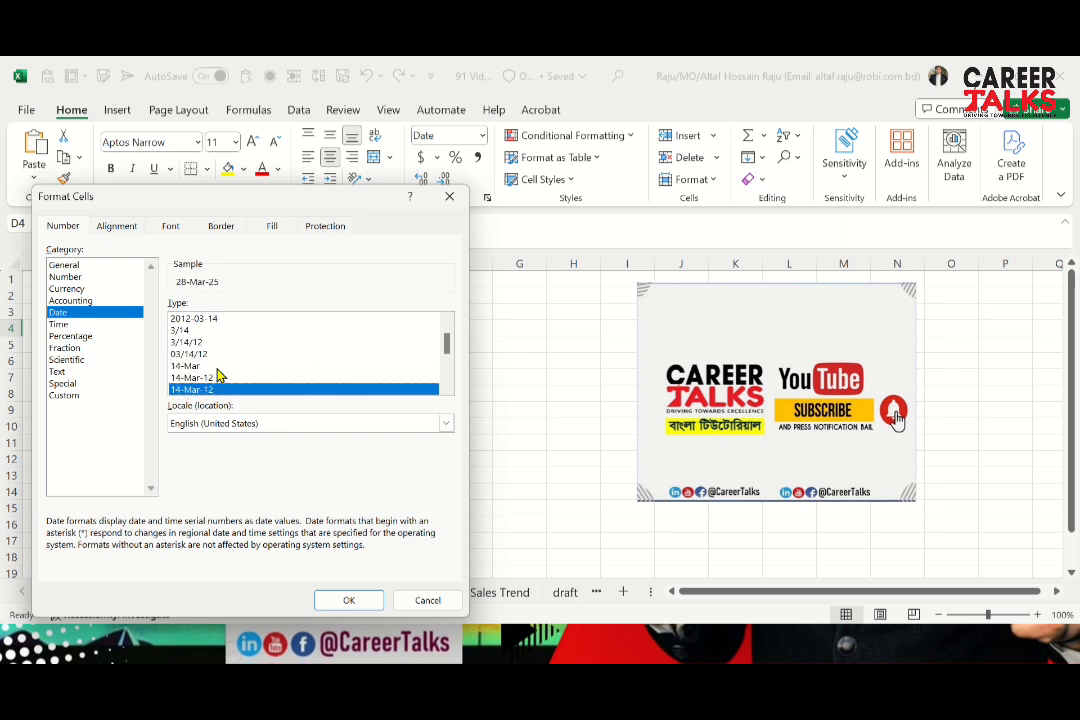
key("Down")
key("Down")
key("Down")
key("Down")
key("Down")
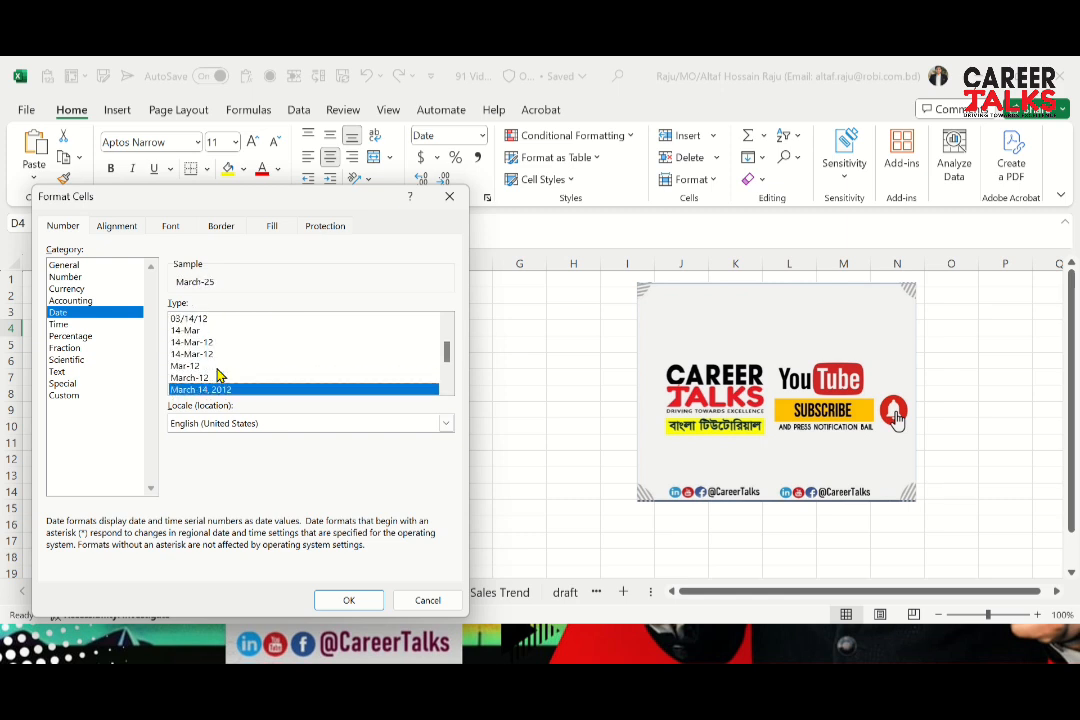
key("Up")
key("Up")
key("Up")
key("Up")
key("Up")
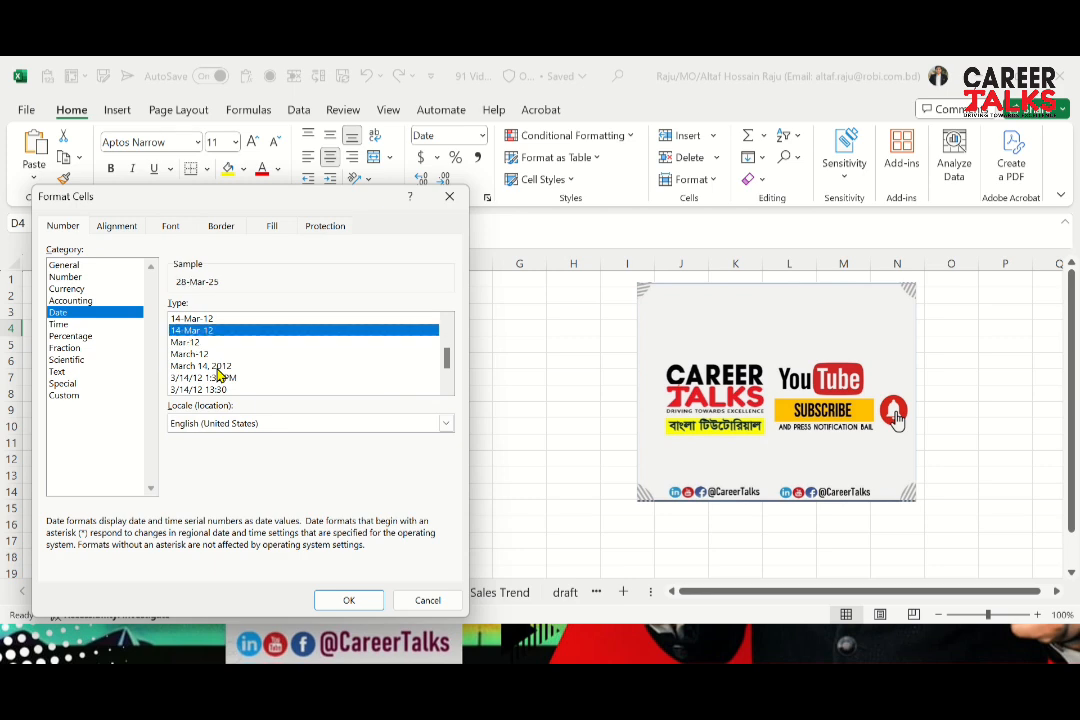
key("Up")
key("Up")
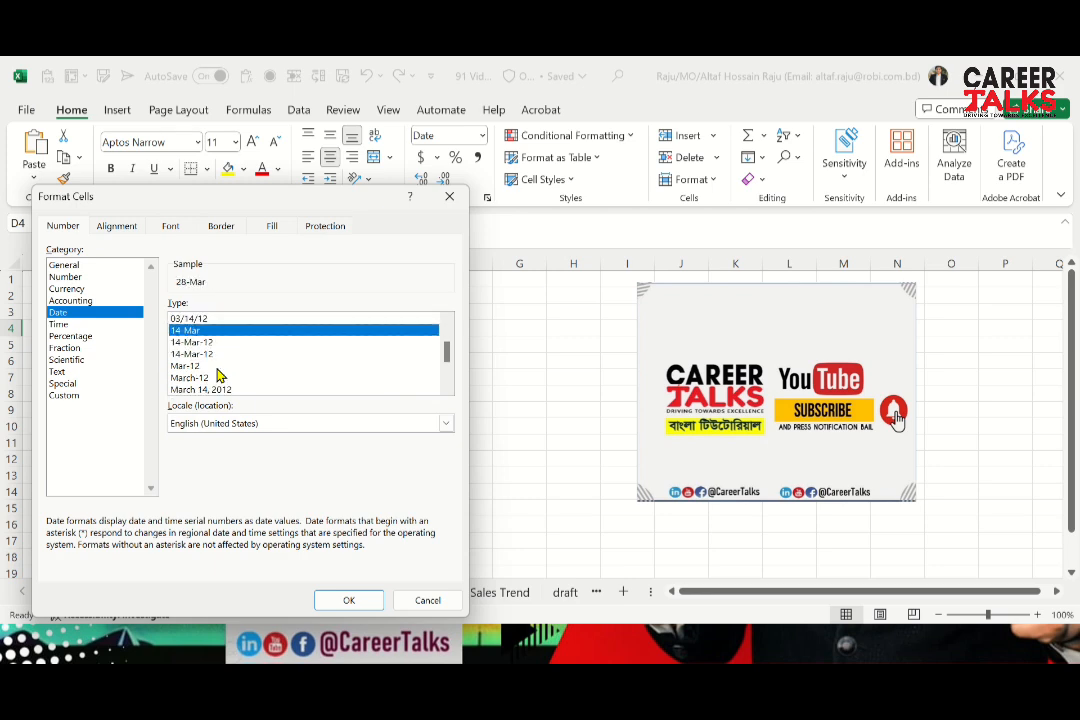
key("Down")
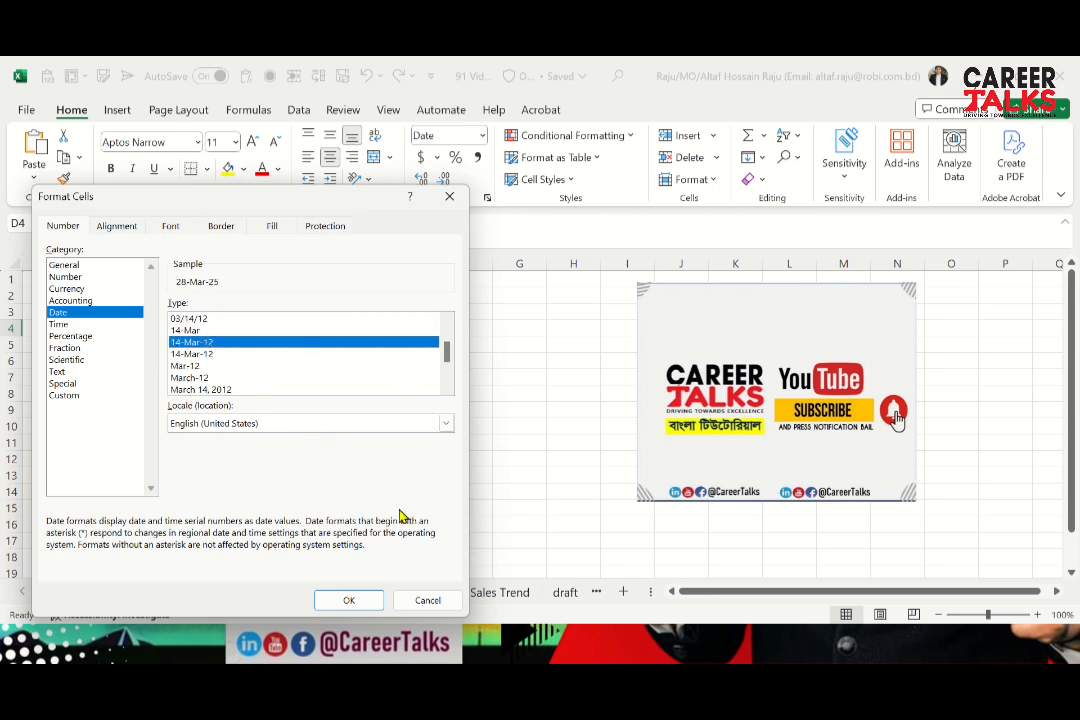
left_click(349, 602)
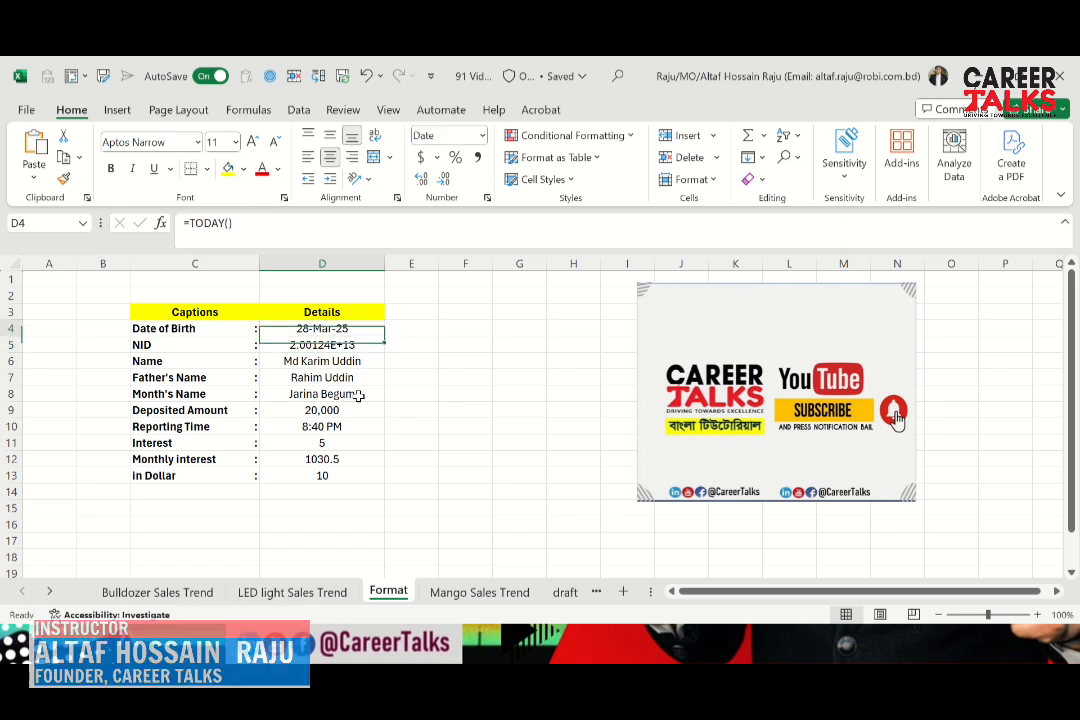
Examine the reformatted date in D4 and compare it with the NID value in D5
key("Down")
key("Up")
key("Down")
key("Up")
key("Up")
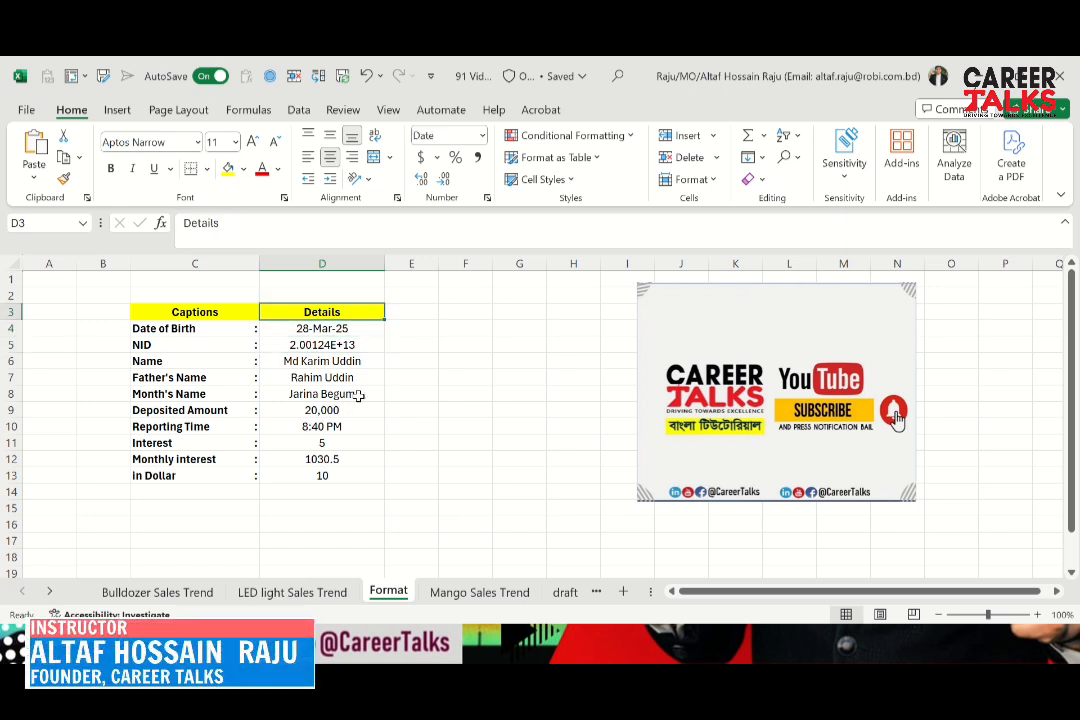
key("Down")
key("Down")
key("Up")
key("Up")
key("Down")
key("Down")
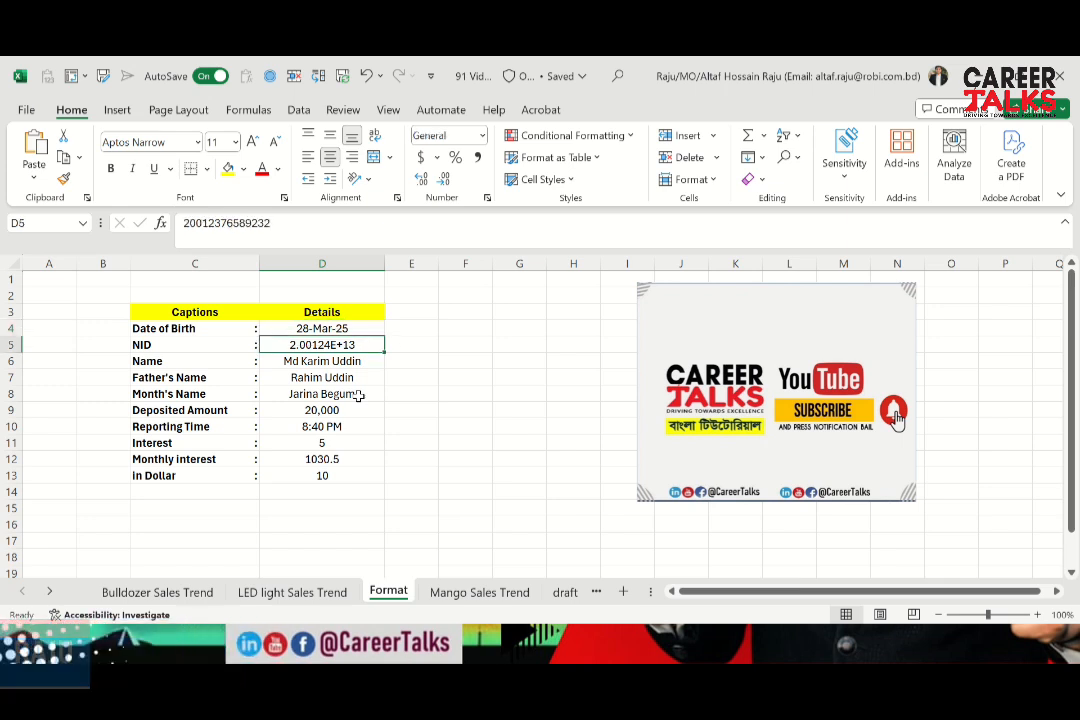
Inspect the full NID value stored in D5 without editing it
key("Left")
key("Right")
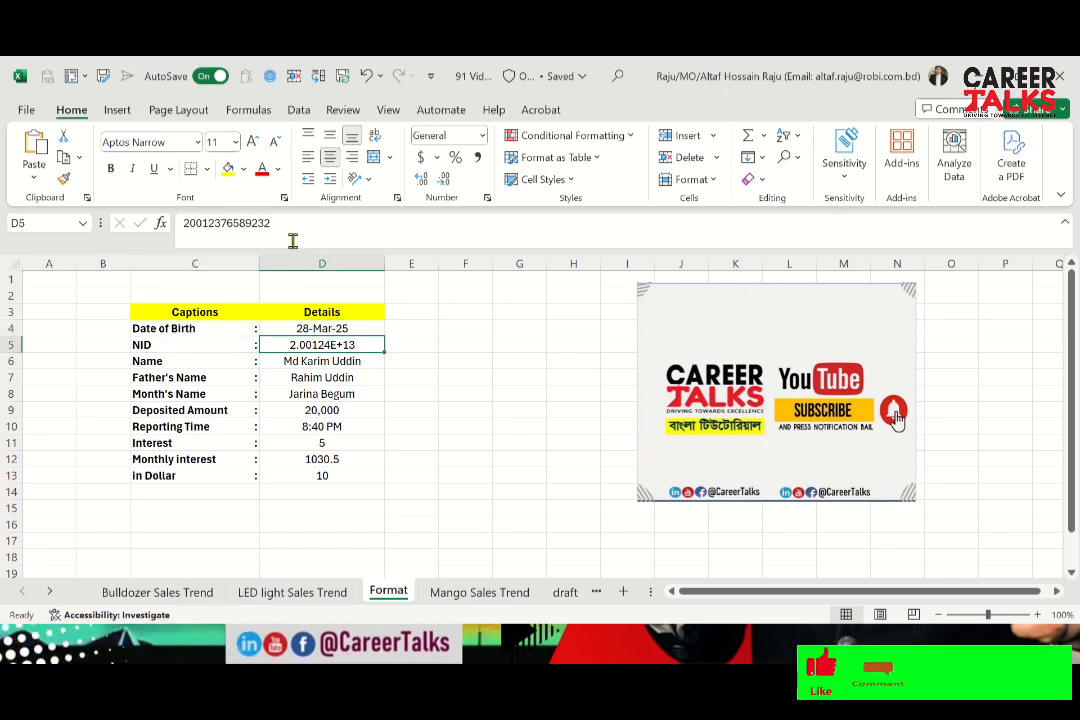
left_click(308, 379)
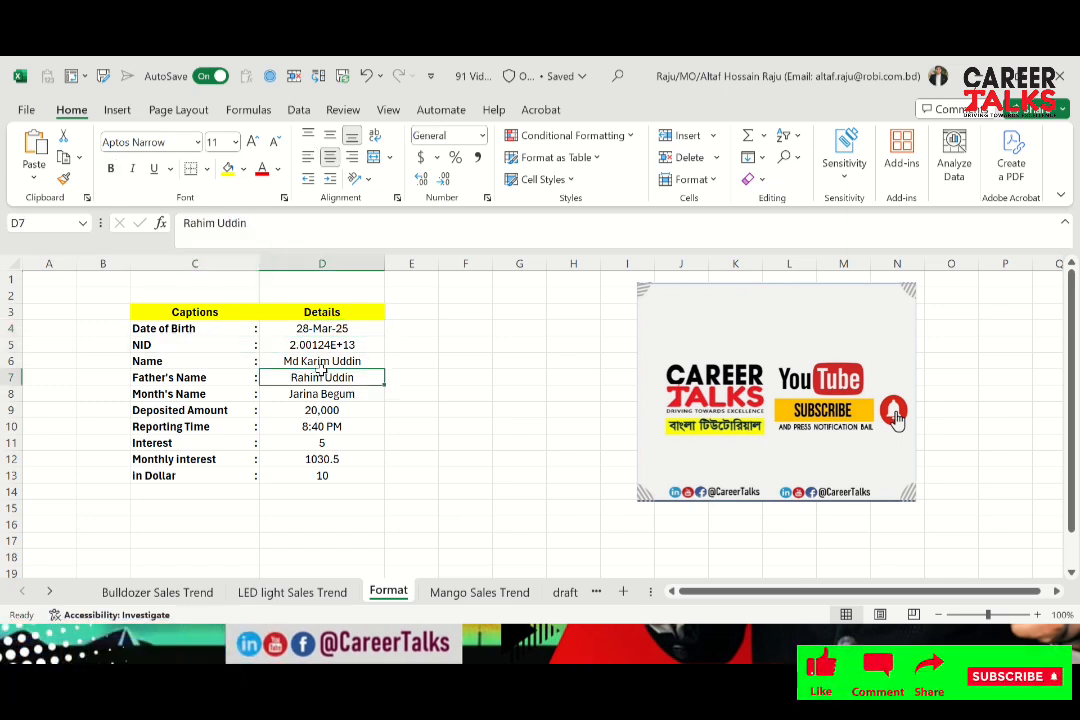
left_click(321, 366)
key("Up")
key("Down")
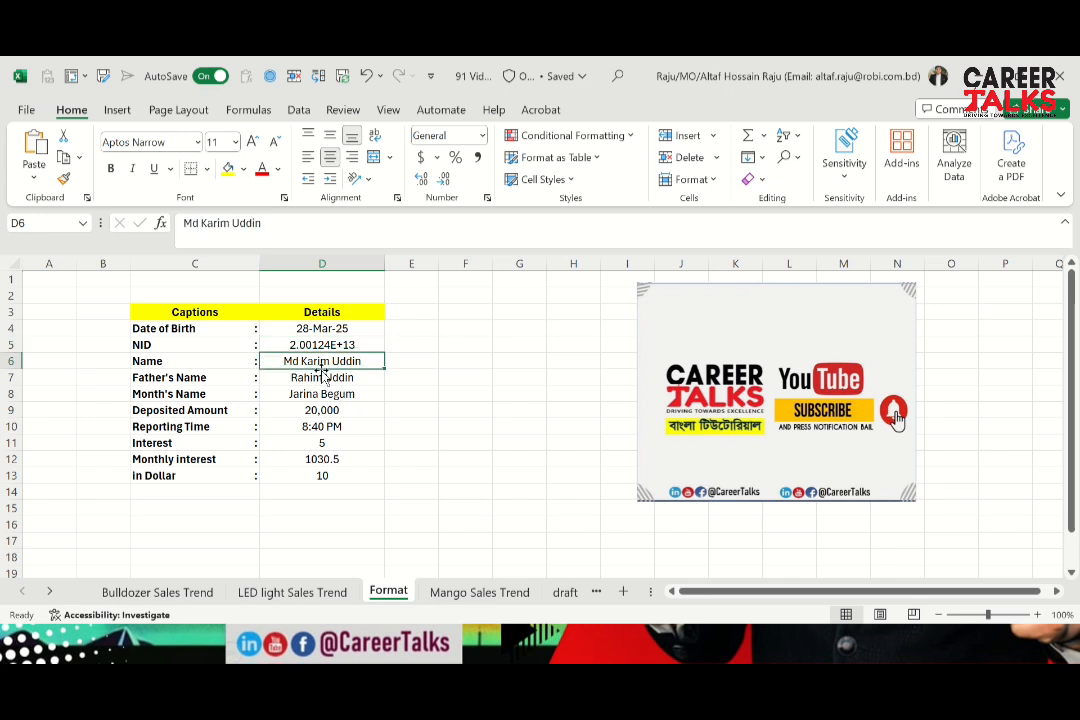
key("Up")
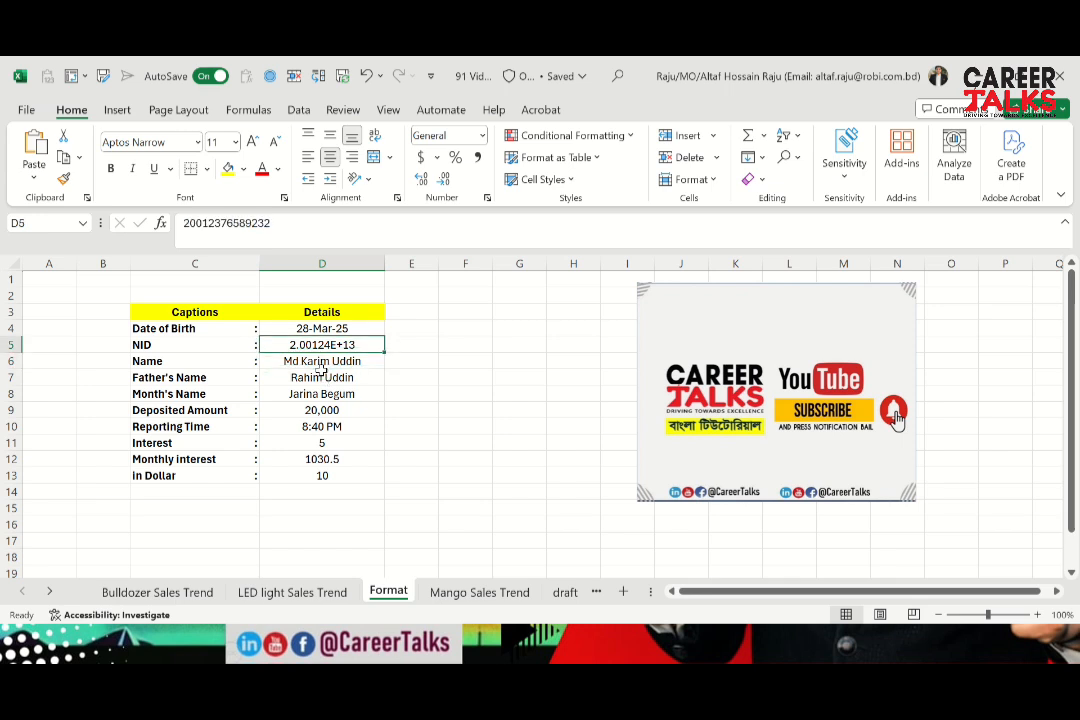
double_click(276, 222)
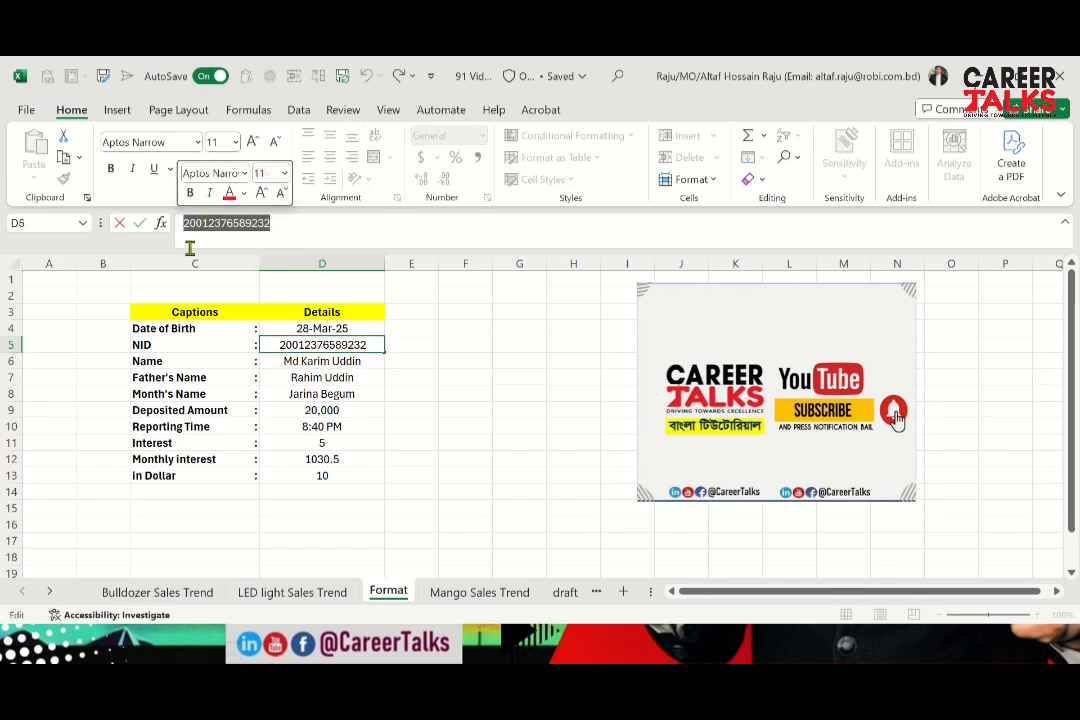
key("Escape")
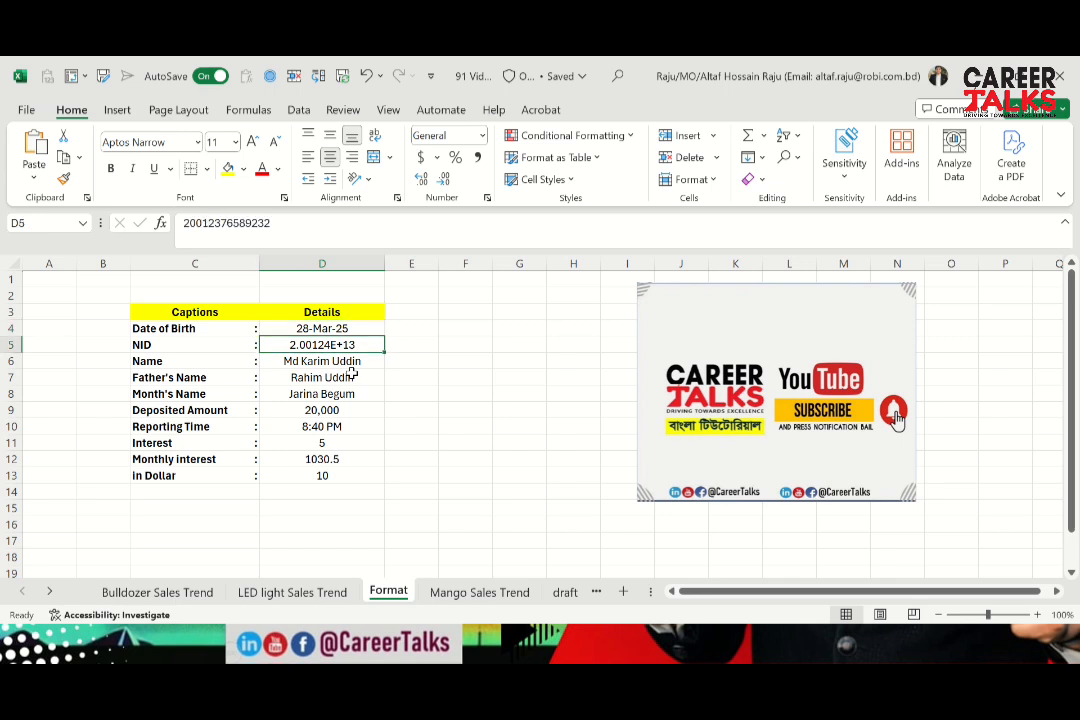
key("Up")
key("Down")
key("Up")
key("Down")
Apply the custom number format 0 to the NID value in D5
key("Down")
key("Up")
key("Up")
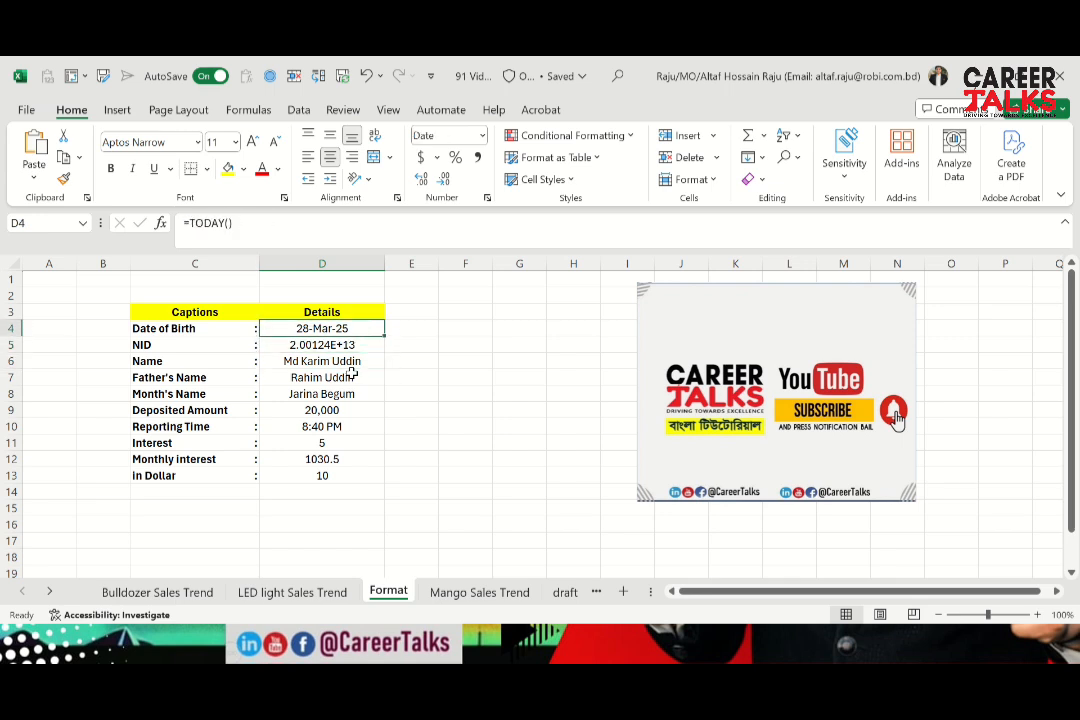
key("Down")
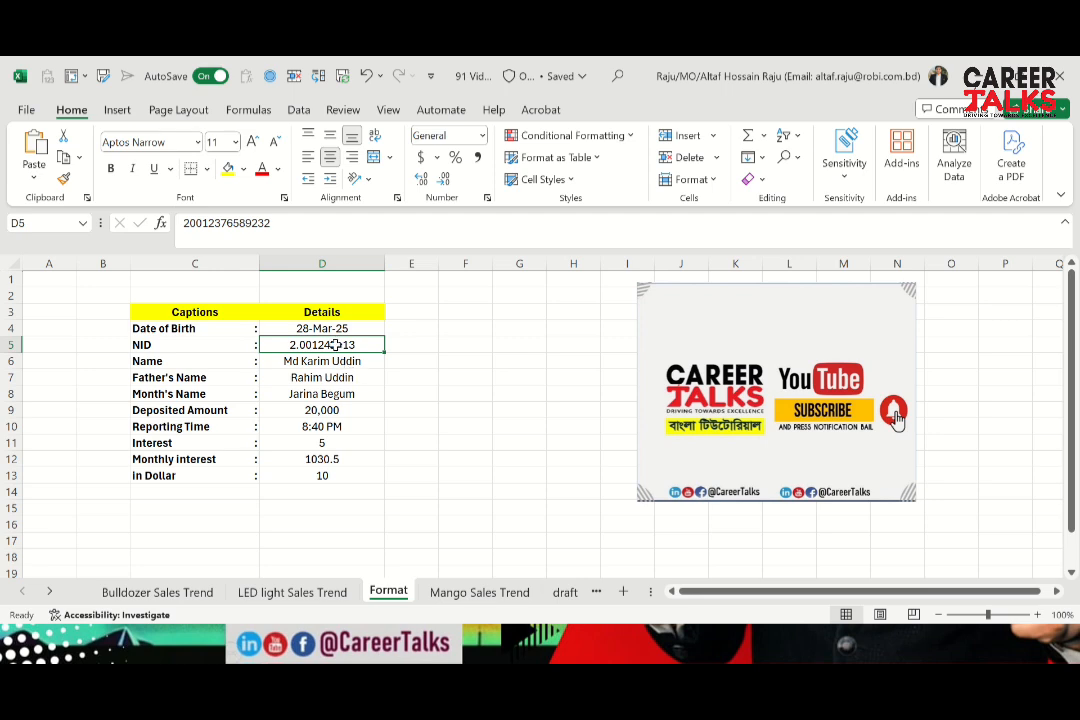
key("ctrl+1")
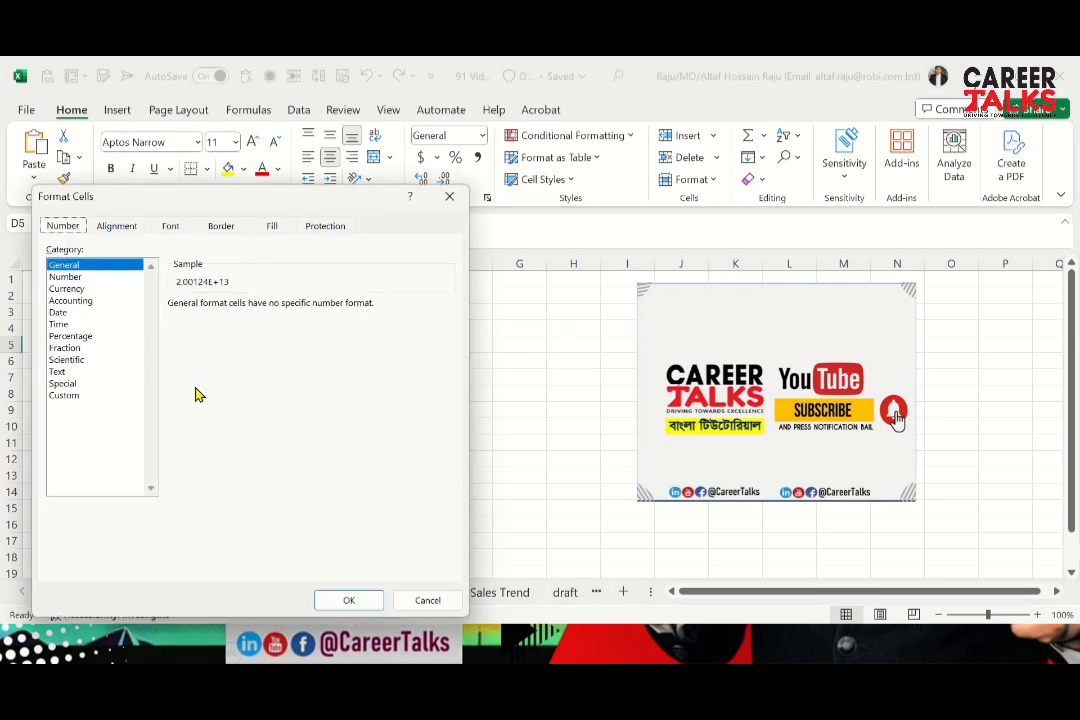
left_click(75, 398)
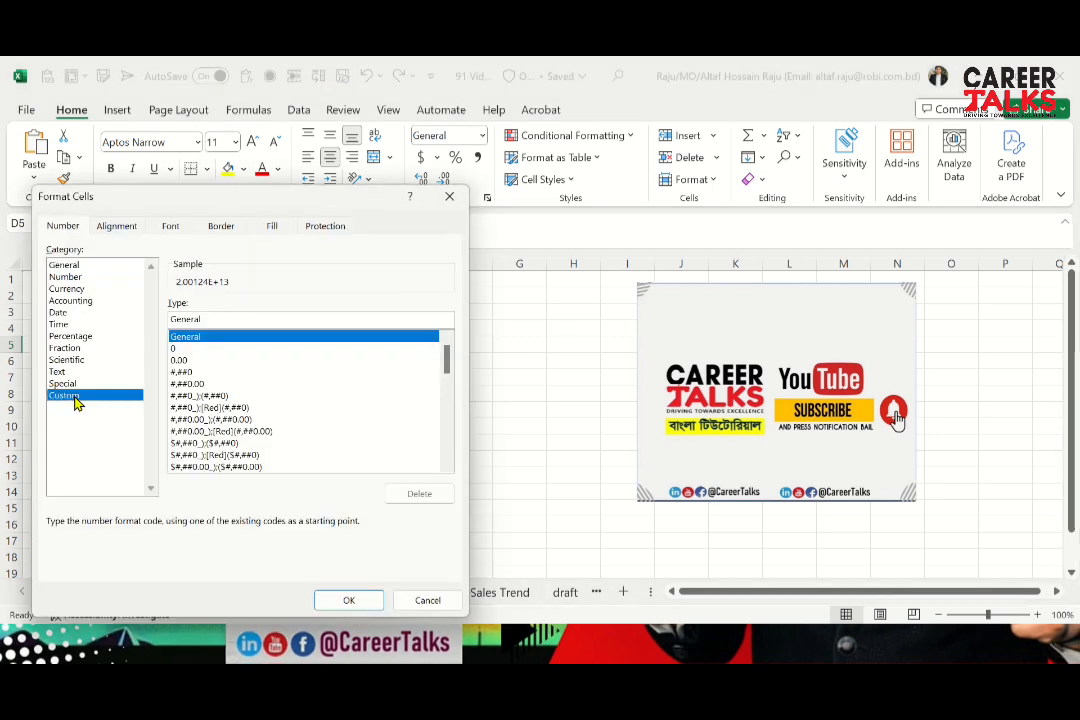
left_click(190, 350)
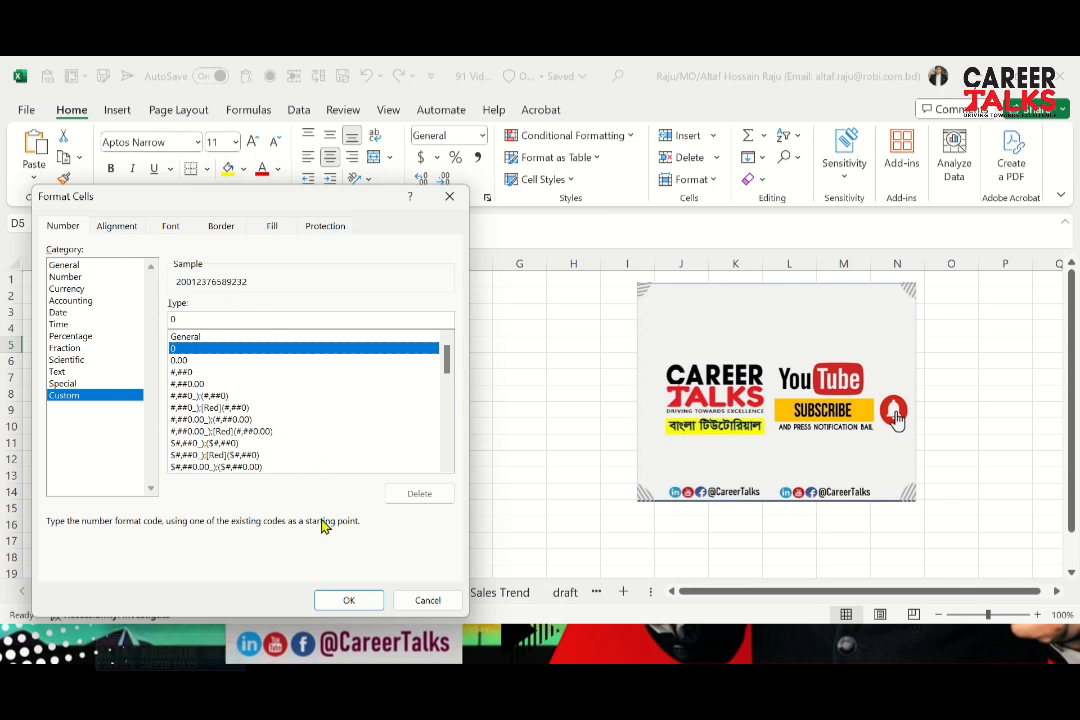
left_click(341, 601)
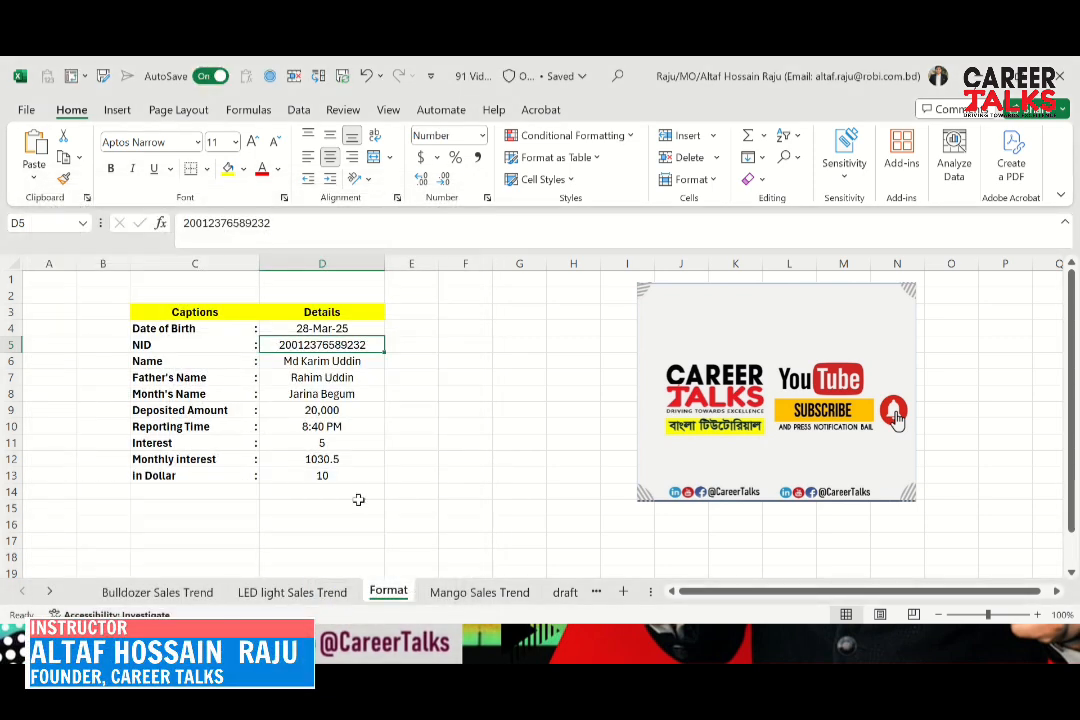
Review the captions and details from the NID row down to the Deposited Amount row, including how each value is formatted
key("Right")
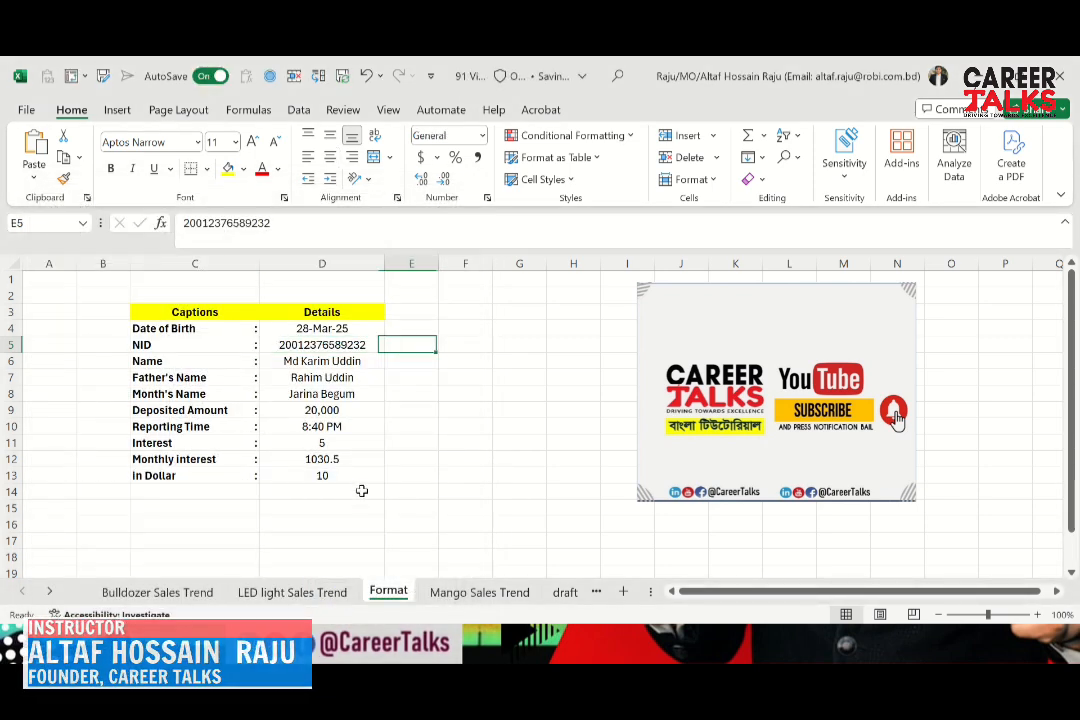
key("Left")
key("Left")
key("Right")
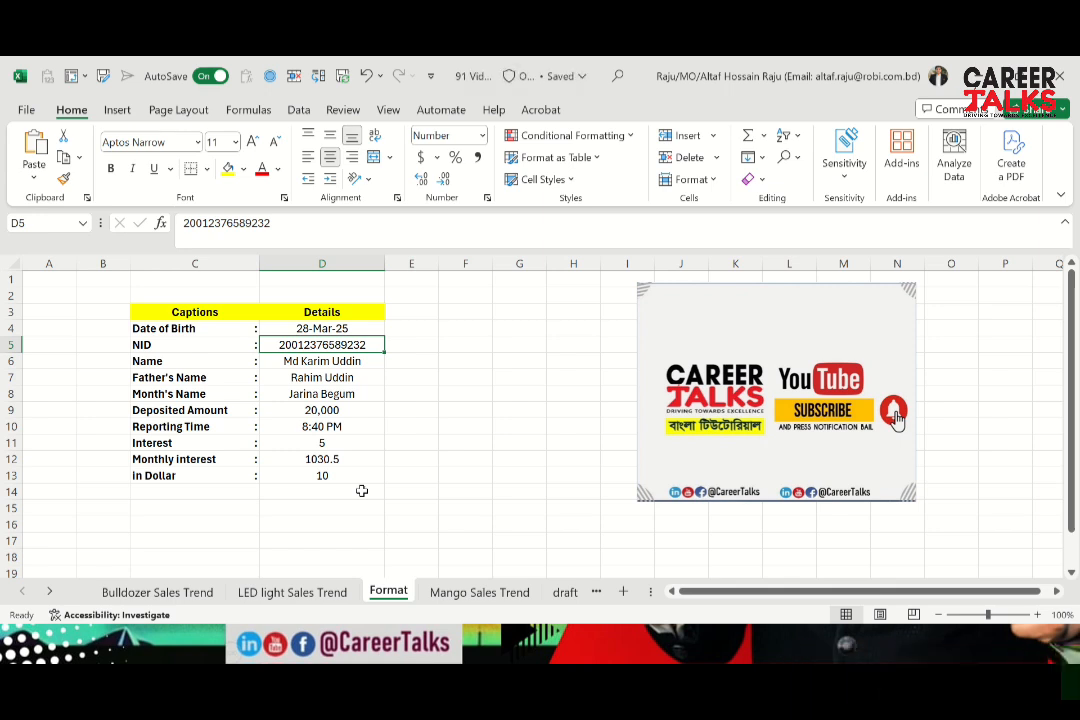
key("Down")
key("Left")
key("Right")
key("Down")
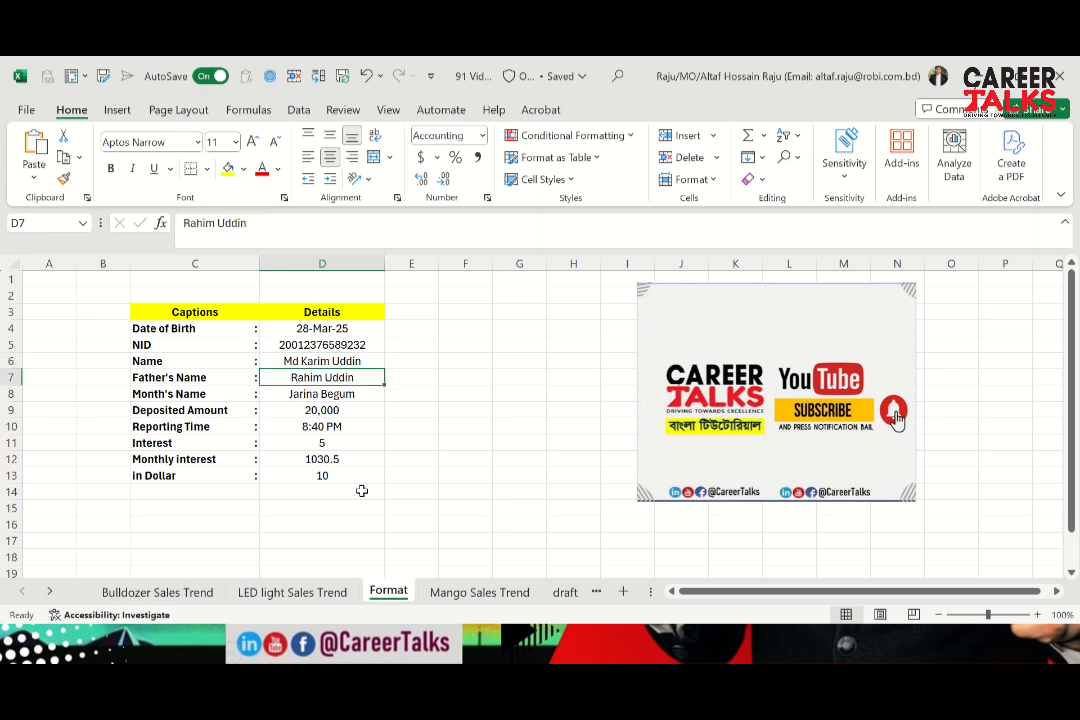
key("Left")
key("Right")
key("Down")
key("Left")
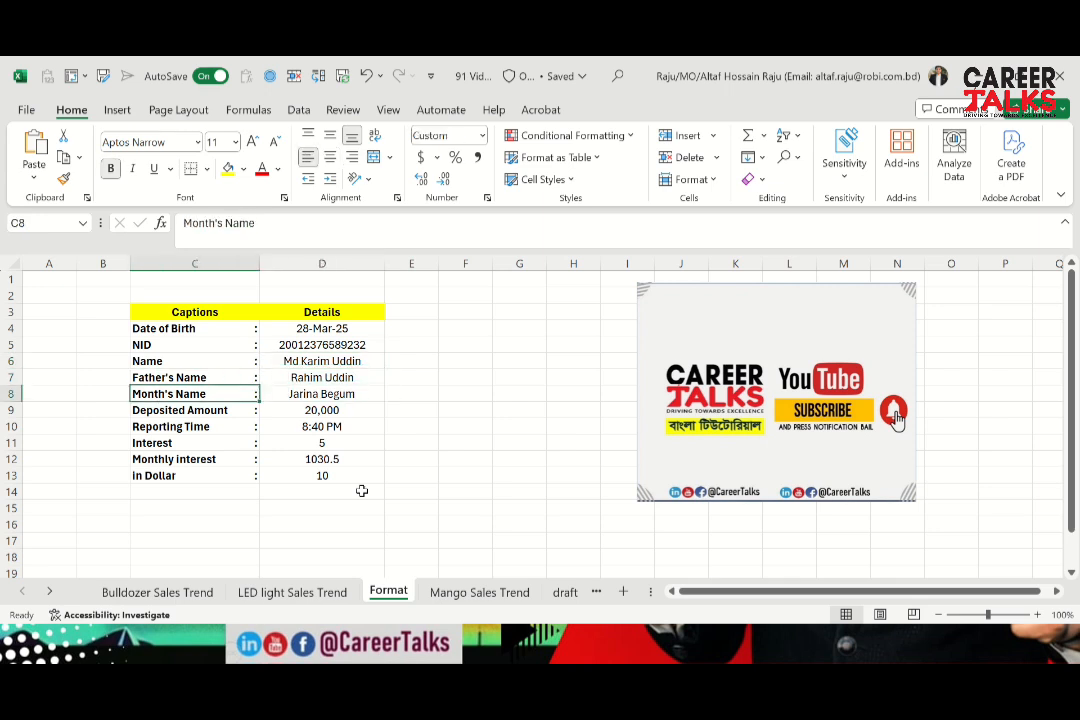
key("Right")
key("Down")
key("Left")
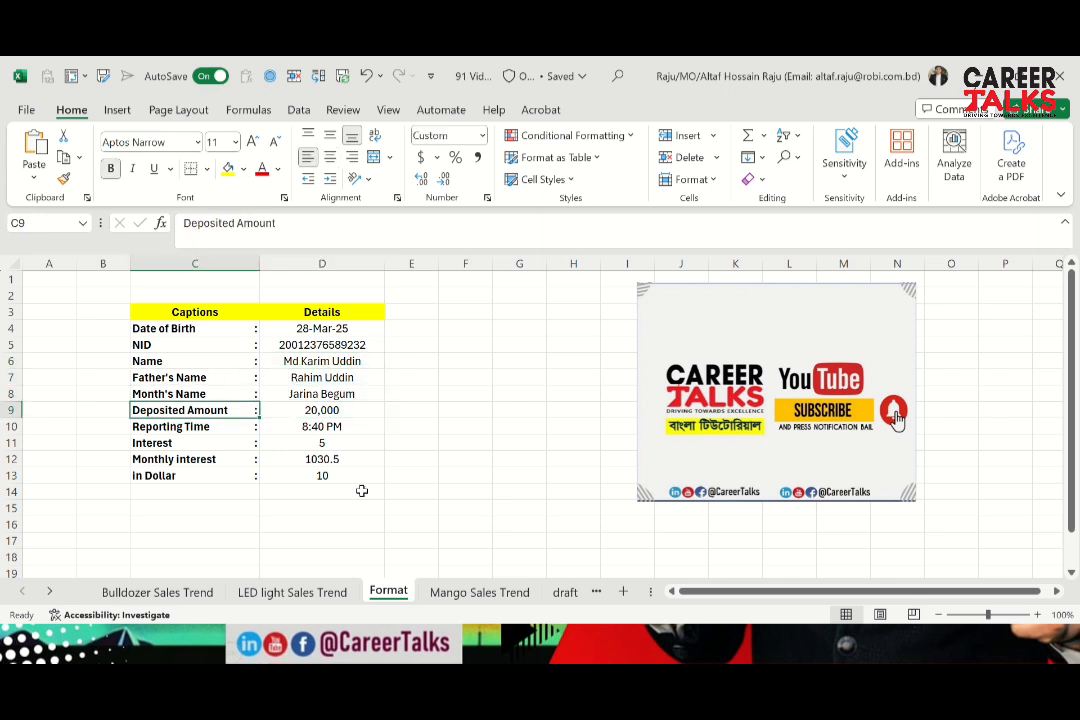
key("Right")
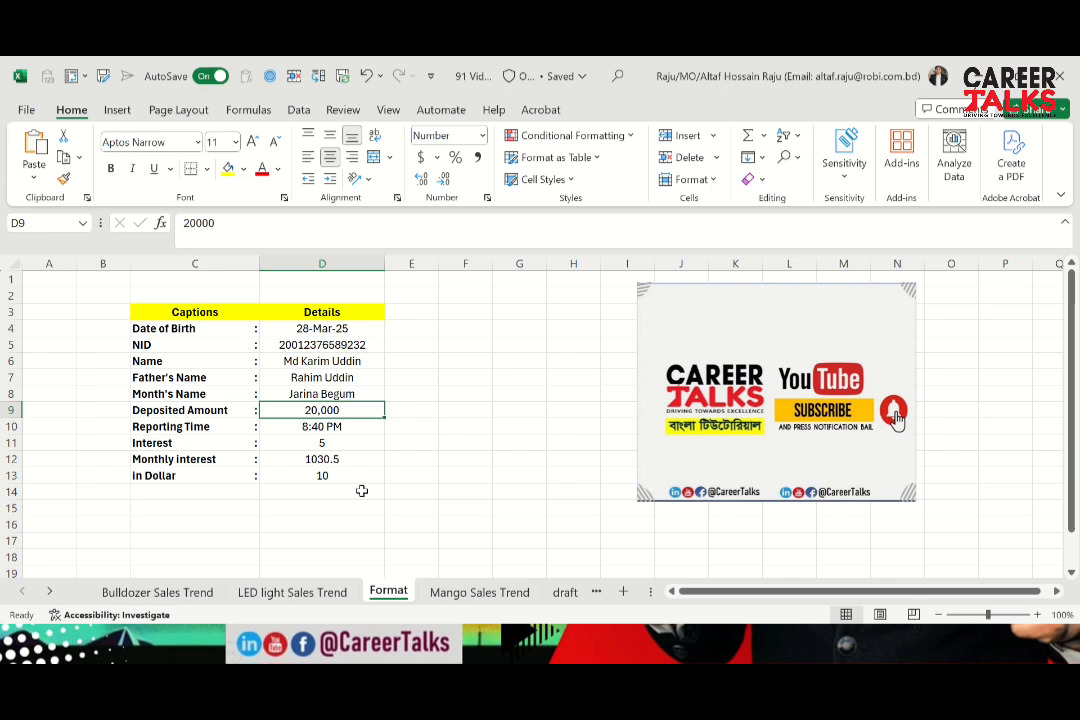
key("Down")
key("Up")
key("Down")
key("Up")
key("Up")
key("Down")
left_click(232, 227)
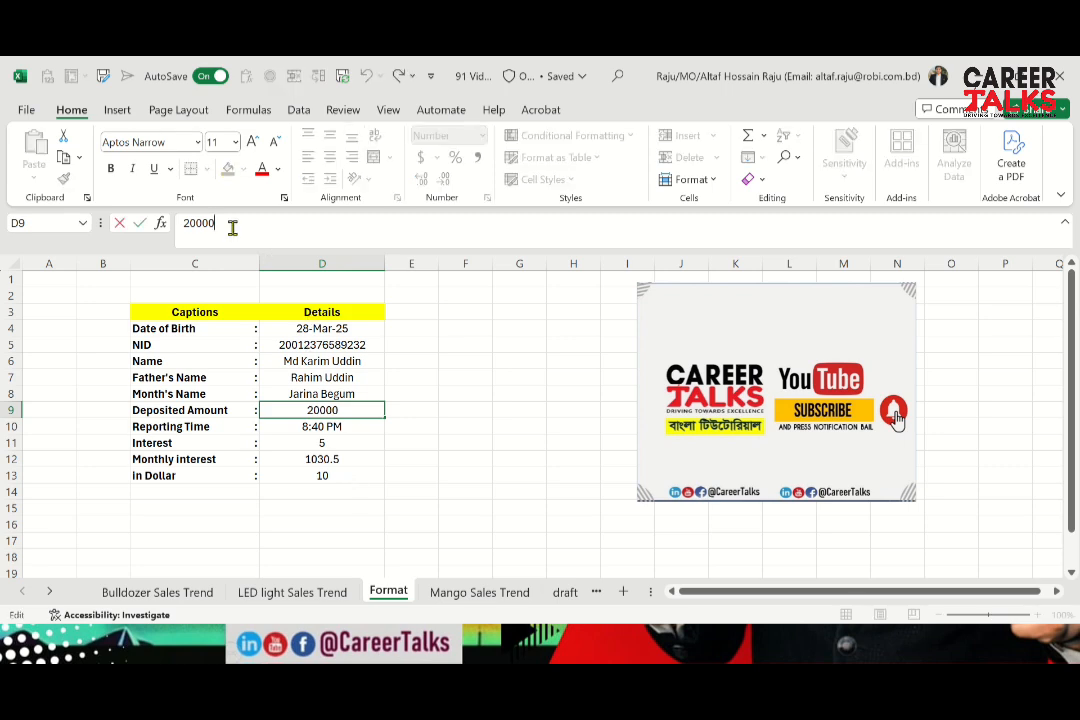
key("ctrl+1")
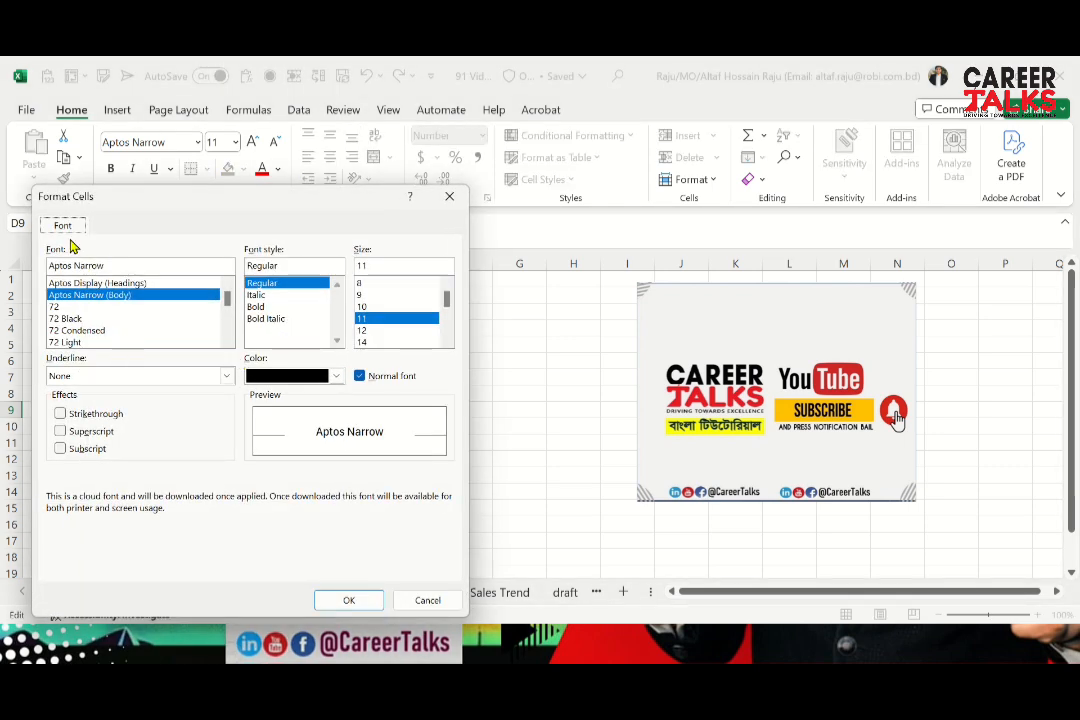
key("Escape")
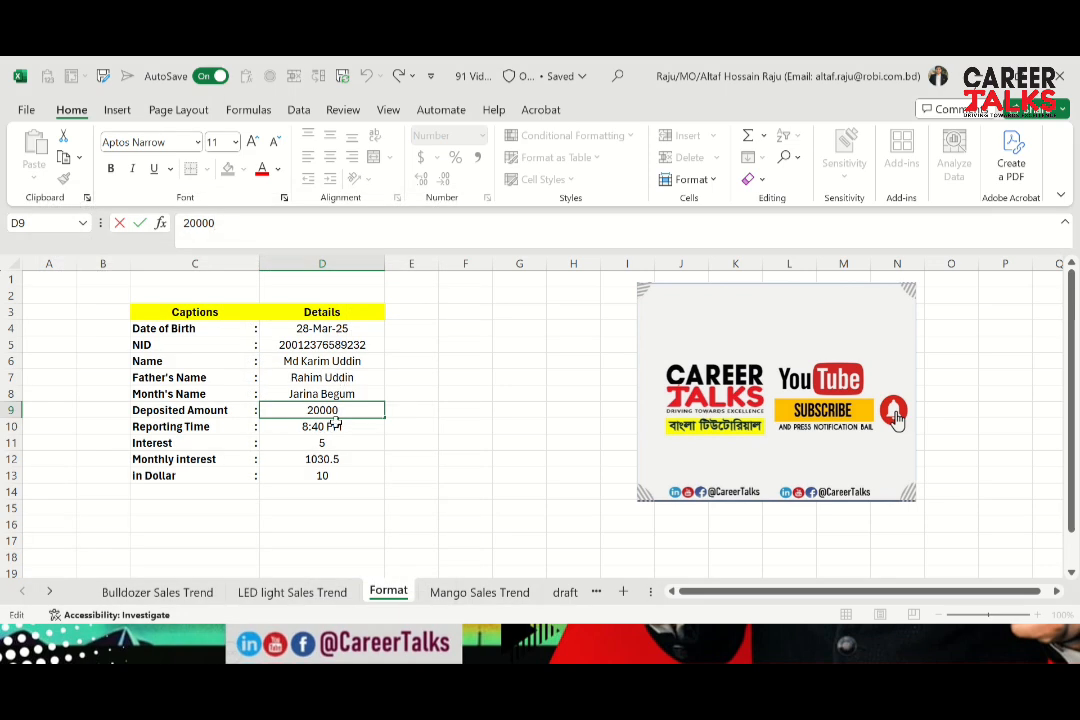
left_click(321, 442)
Apply the custom number format #,##0 to the Deposited Amount in D9
left_click(321, 411)
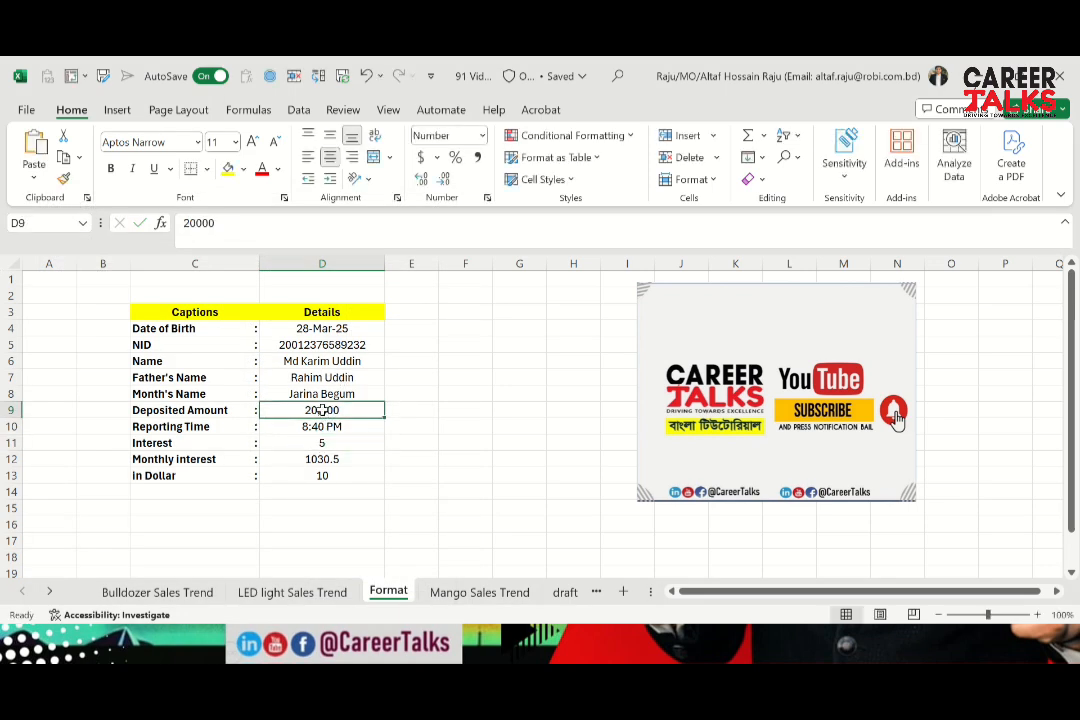
key("ctrl+1")
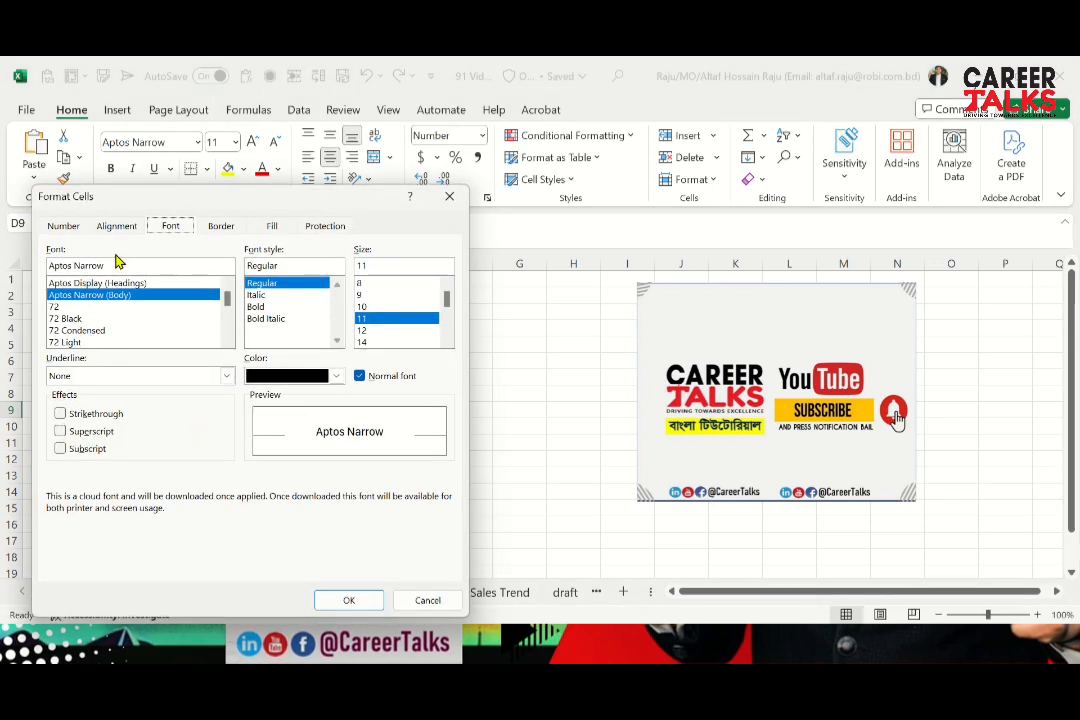
left_click(66, 227)
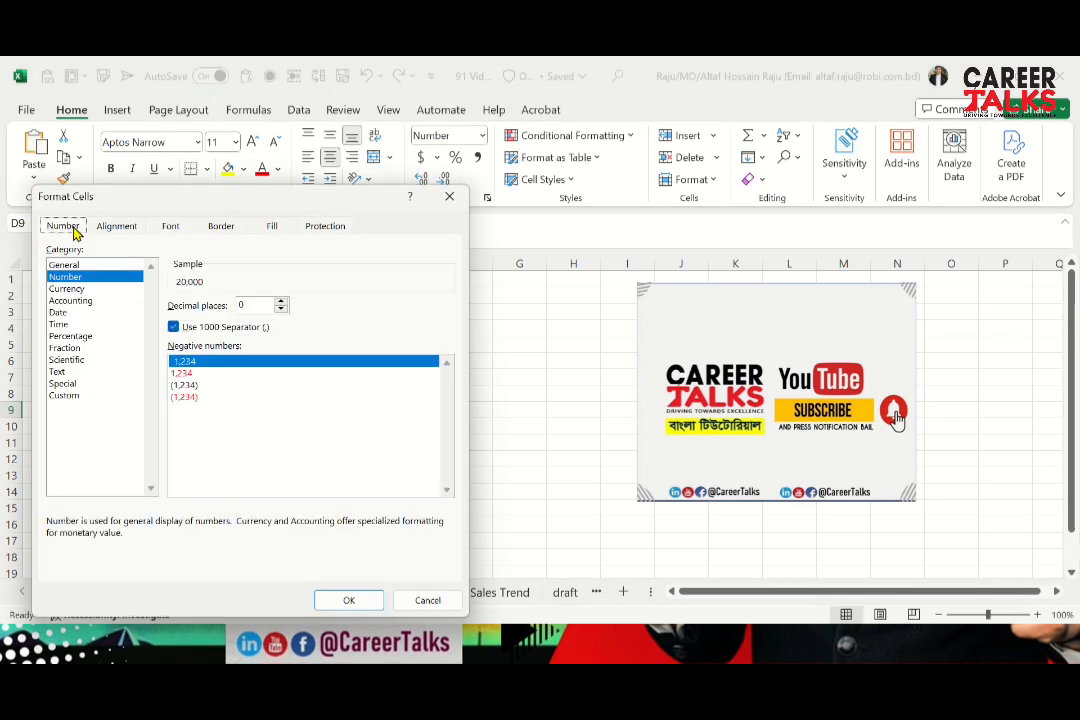
left_click(66, 396)
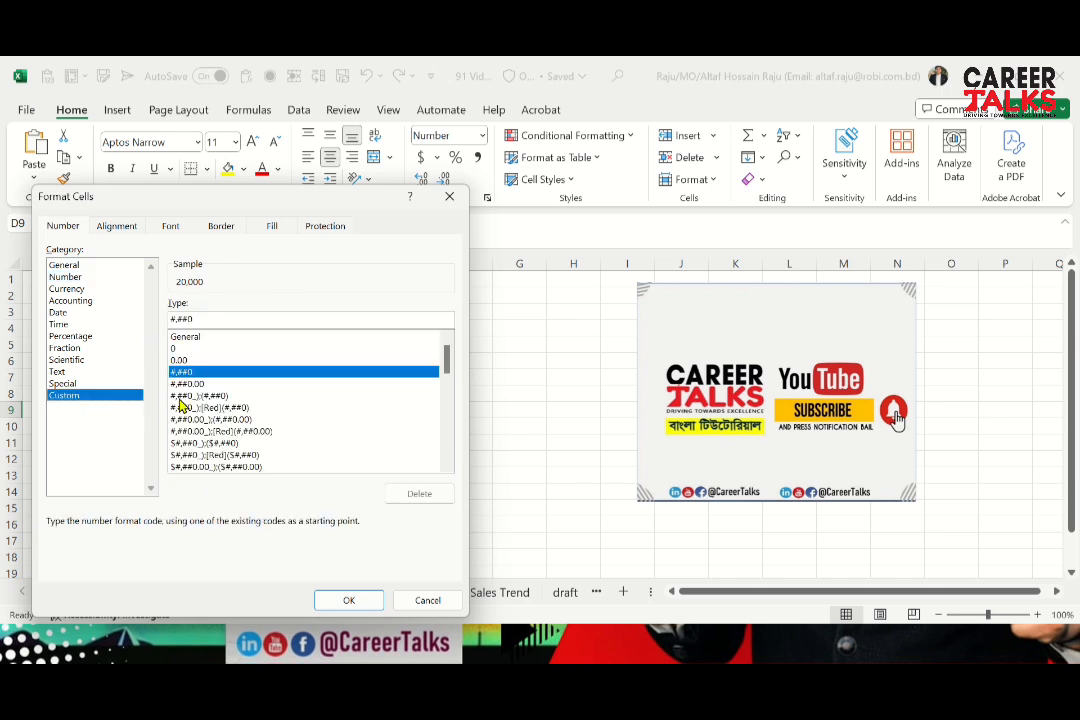
left_click(196, 349)
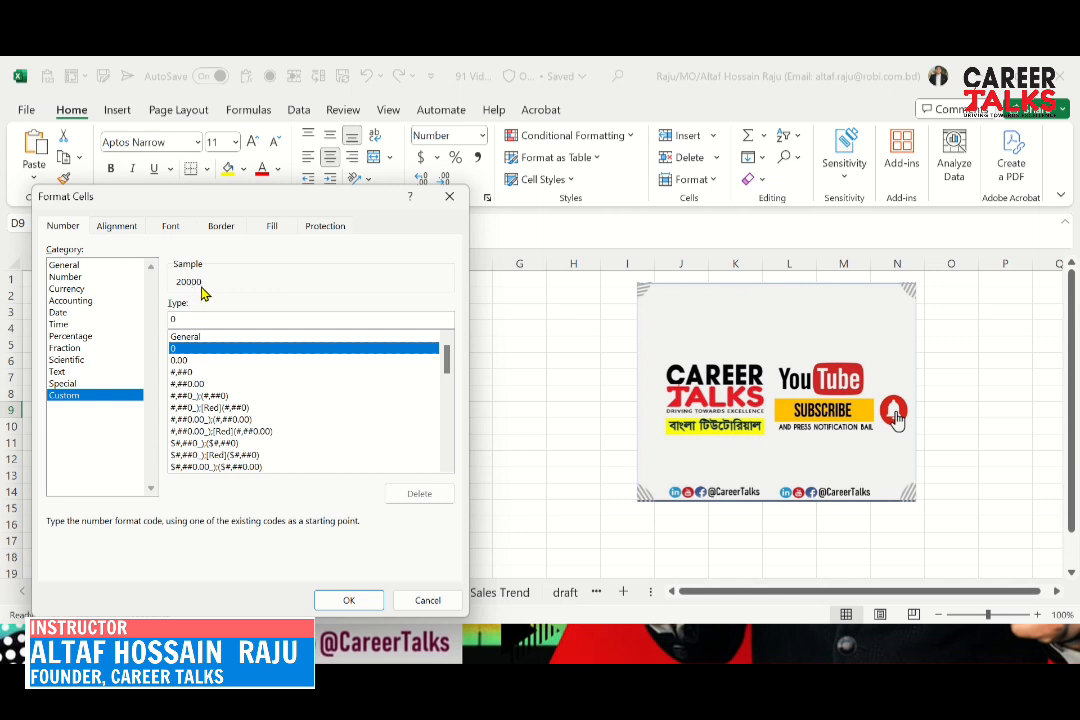
left_click(182, 372)
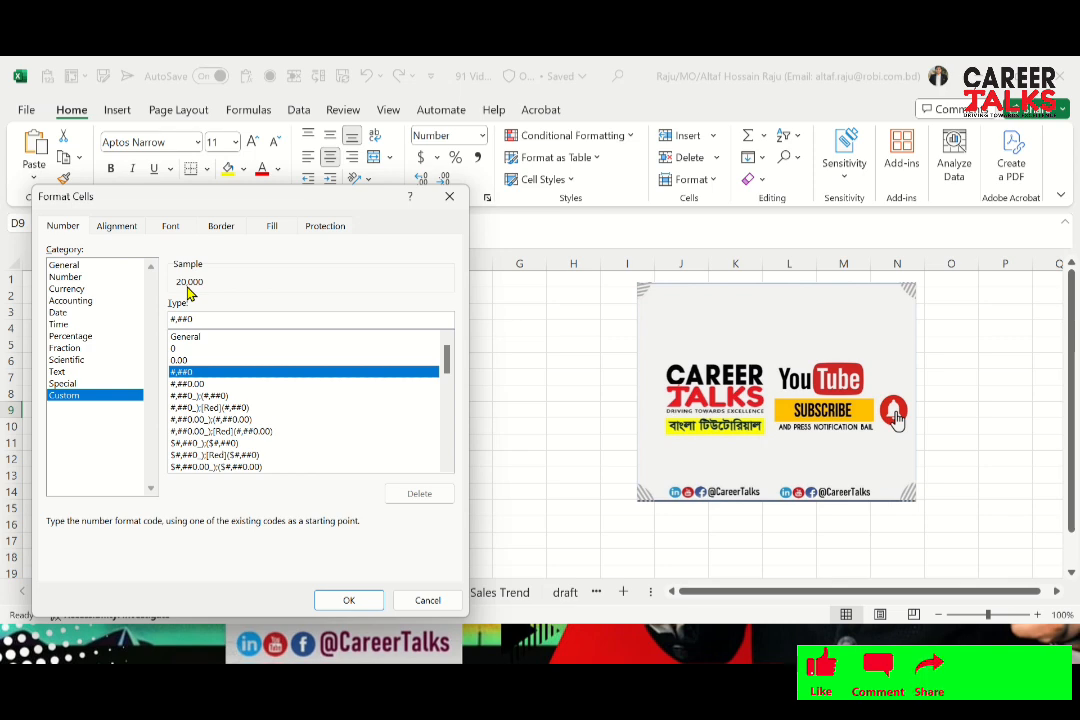
left_click(358, 602)
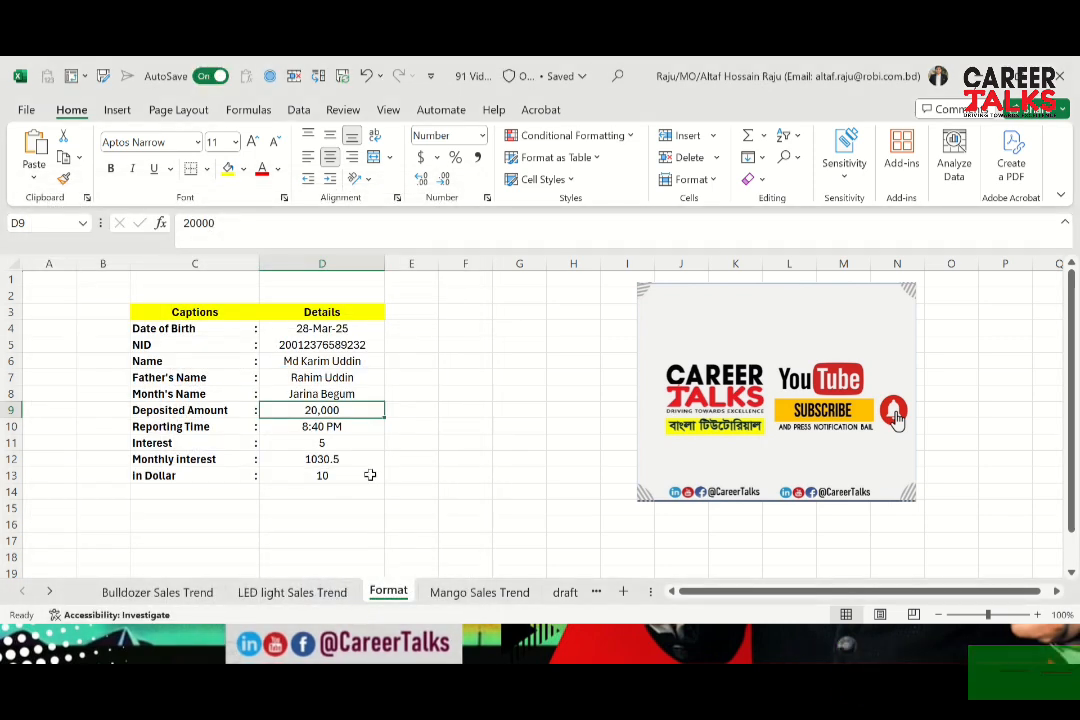
Examine the thousands-separated Deposited Amount in D9 and compare it with the cells directly above and below
left_click(381, 469)
key("Up")
key("Up")
key("Up")
key("Up")
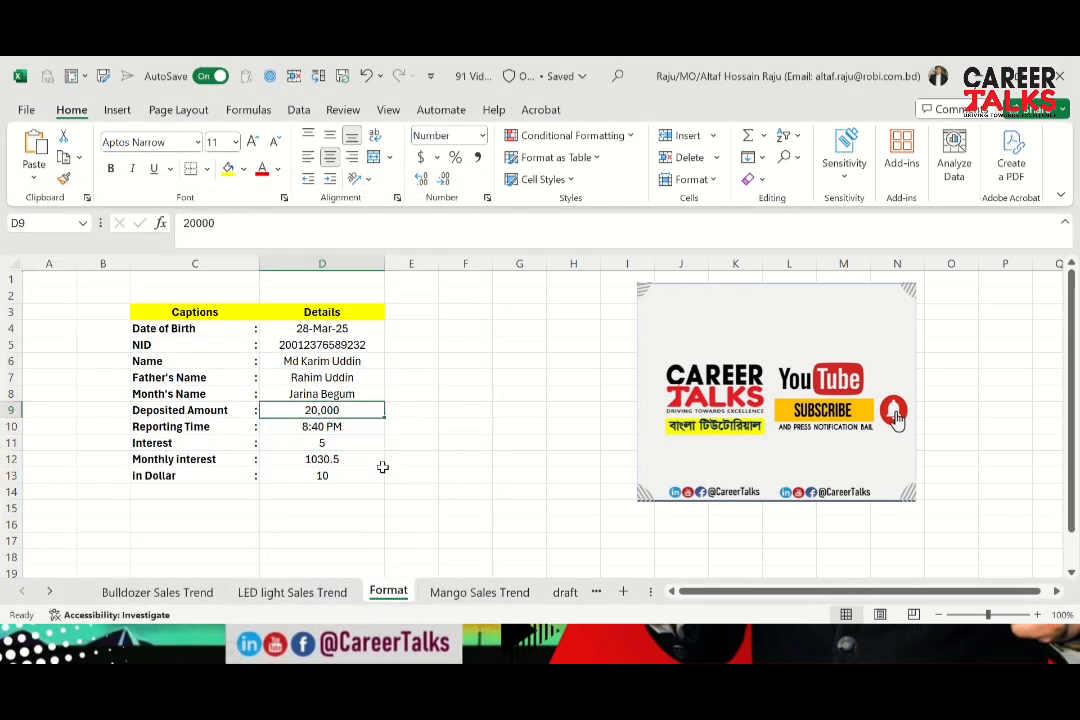
key("Down")
key("Up")
key("Up")
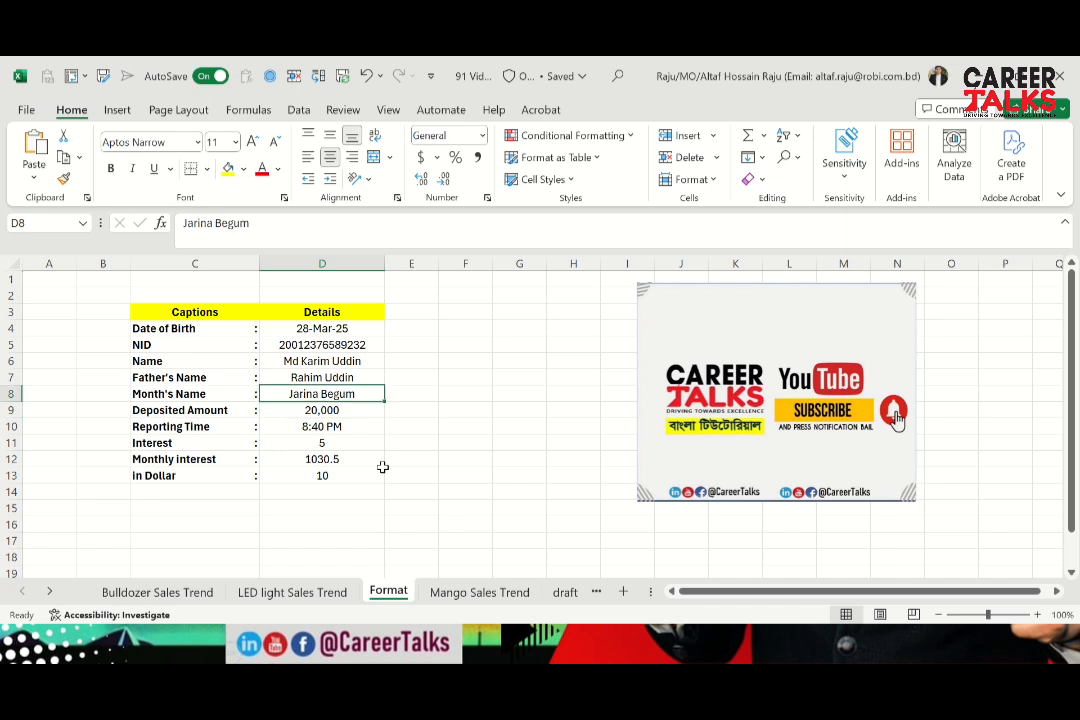
key("Down")
key("Down")
key("Up")
key("Down")
key("Up")
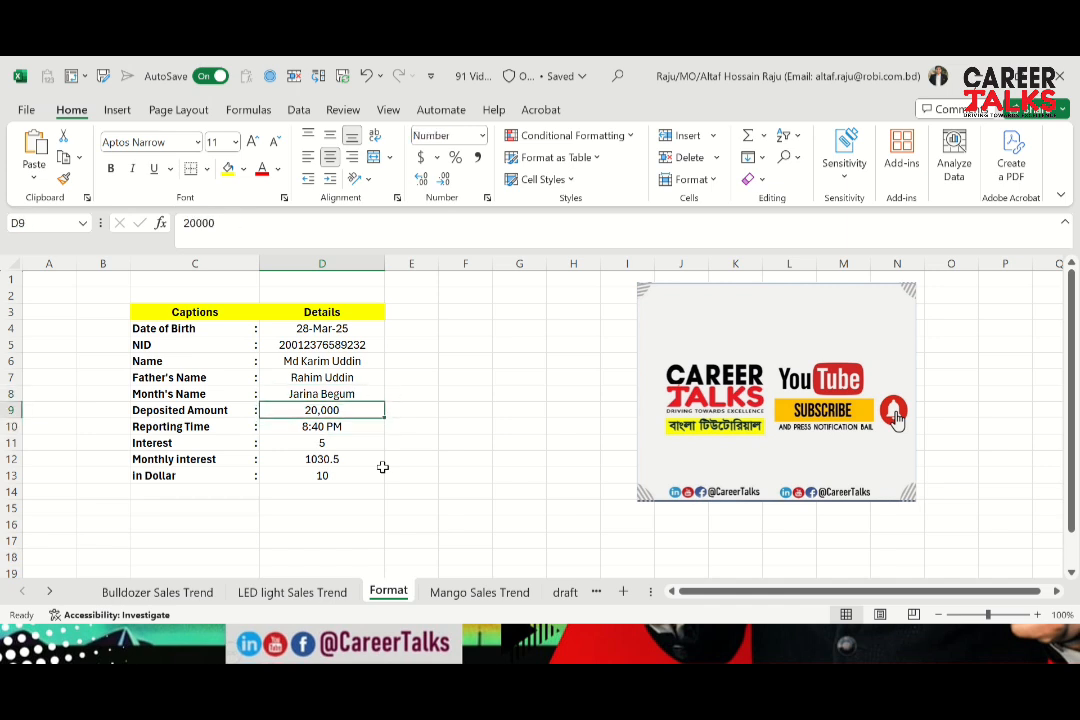
key("Up")
key("Down")
key("Down")
Format the Reporting Time in D10 with the time type 1:30:55 PM, English (United States) locale
key("Left")
key("Right")
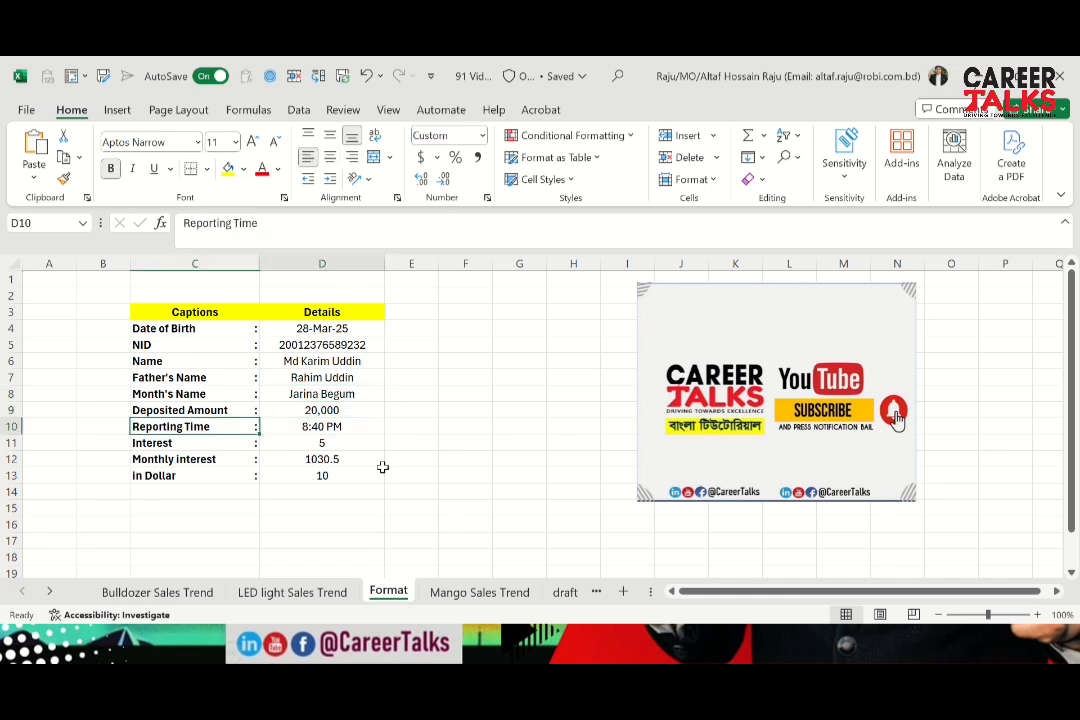
key("Left")
key("Right")
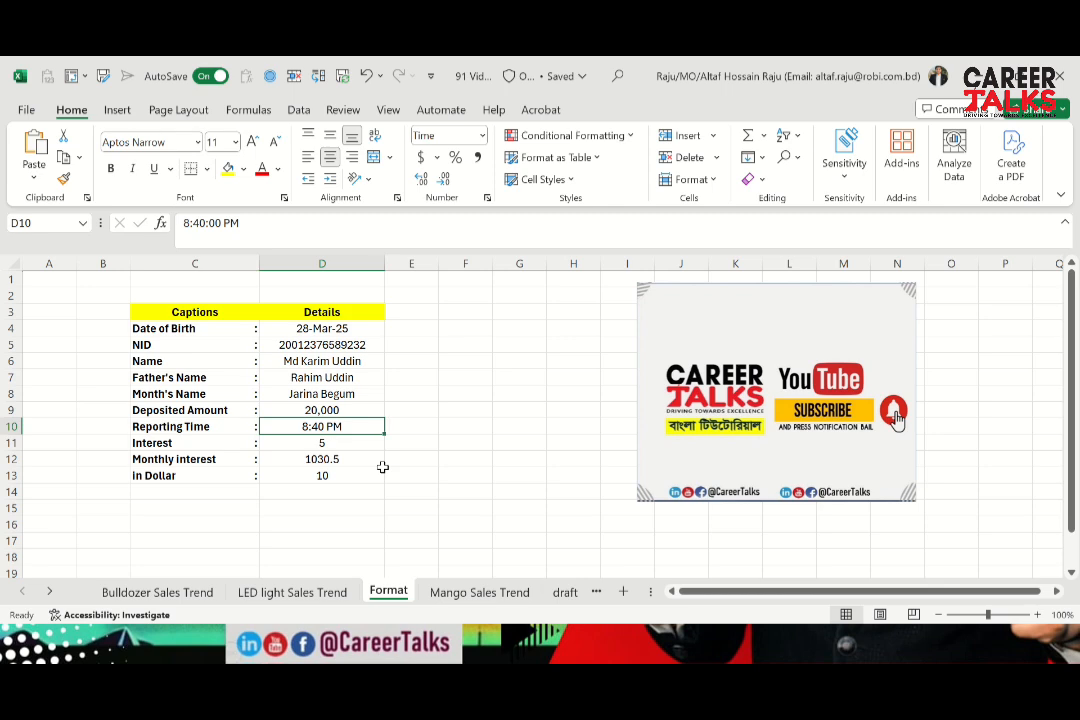
key("ctrl+1")
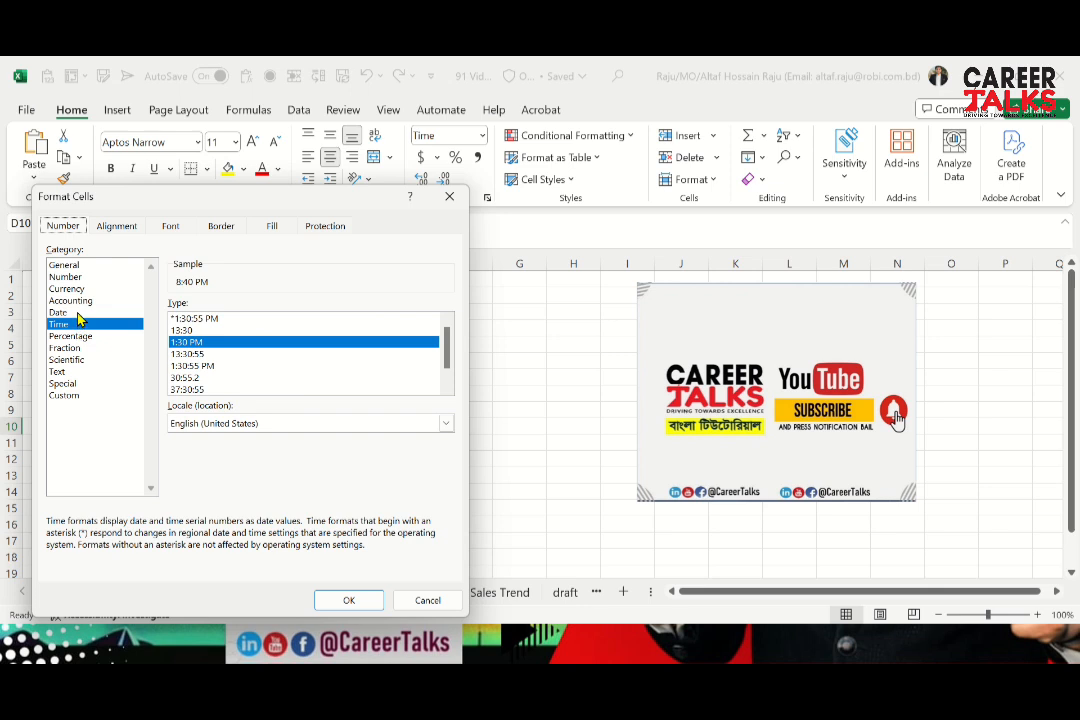
left_click(190, 354)
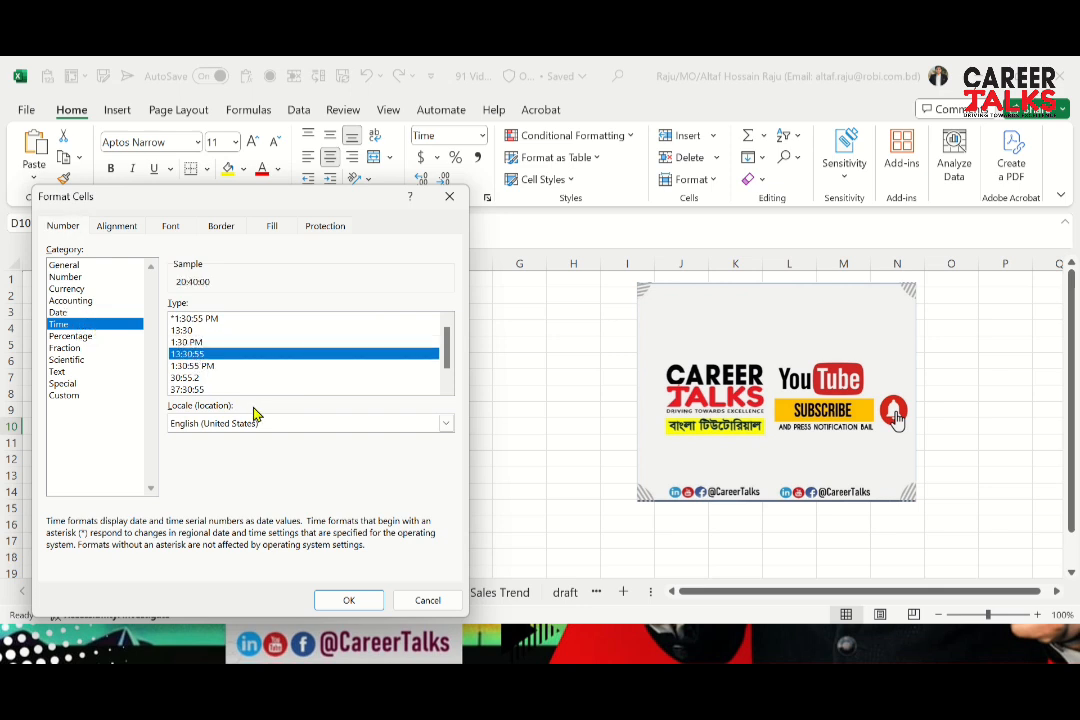
key("Down")
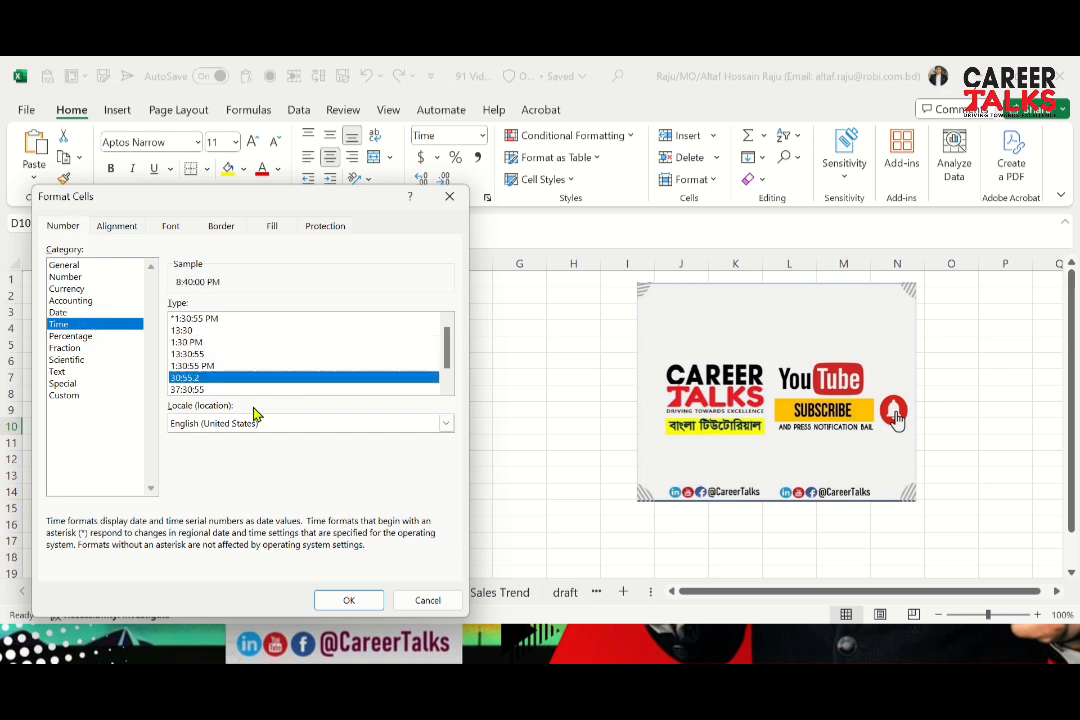
left_click(344, 601)
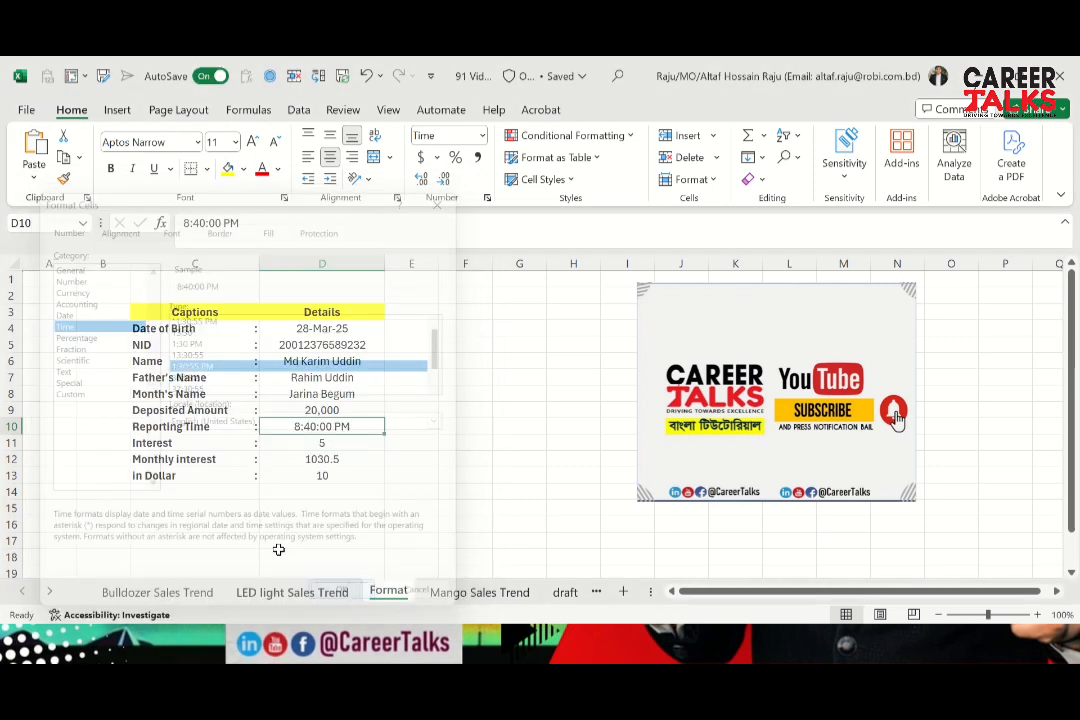
Check the reformatted Reporting Time in D10 and inspect the Interest and Monthly interest values in D11 and D12
left_click(322, 443)
key("Up")
left_click(322, 443)
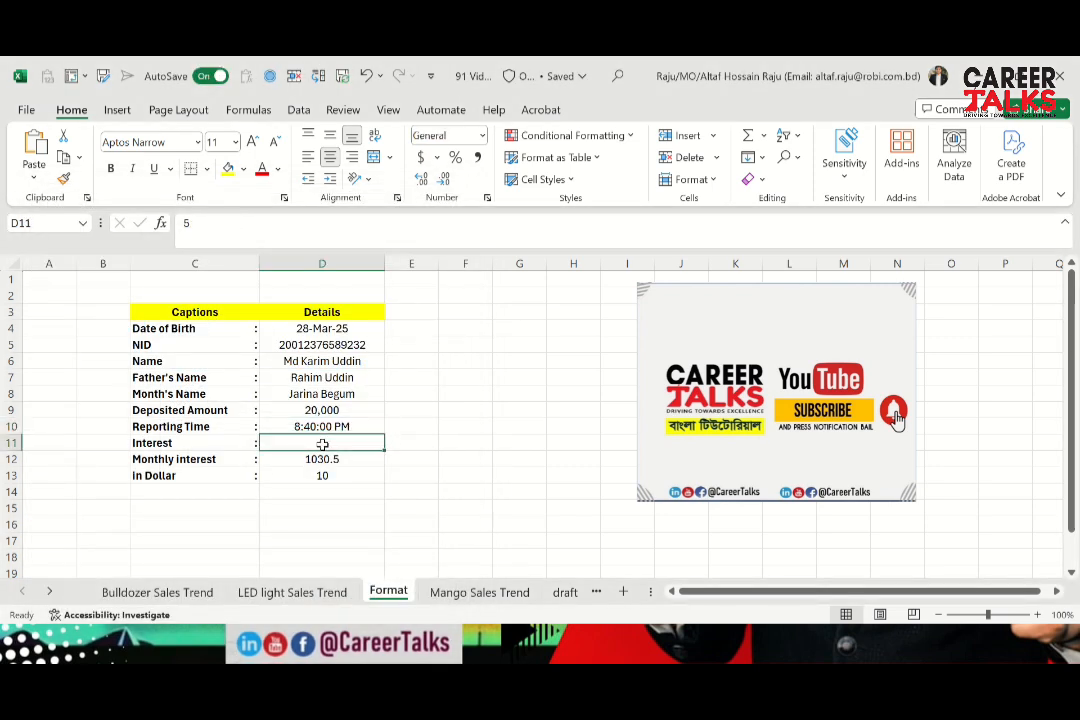
key("Up")
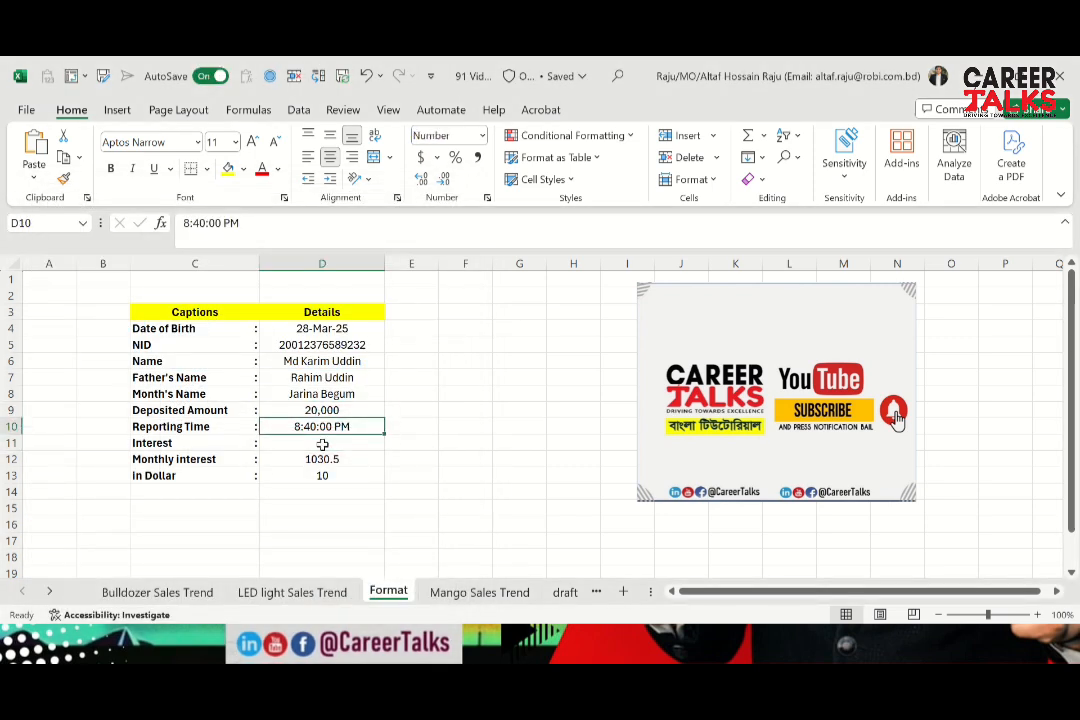
left_click(169, 443)
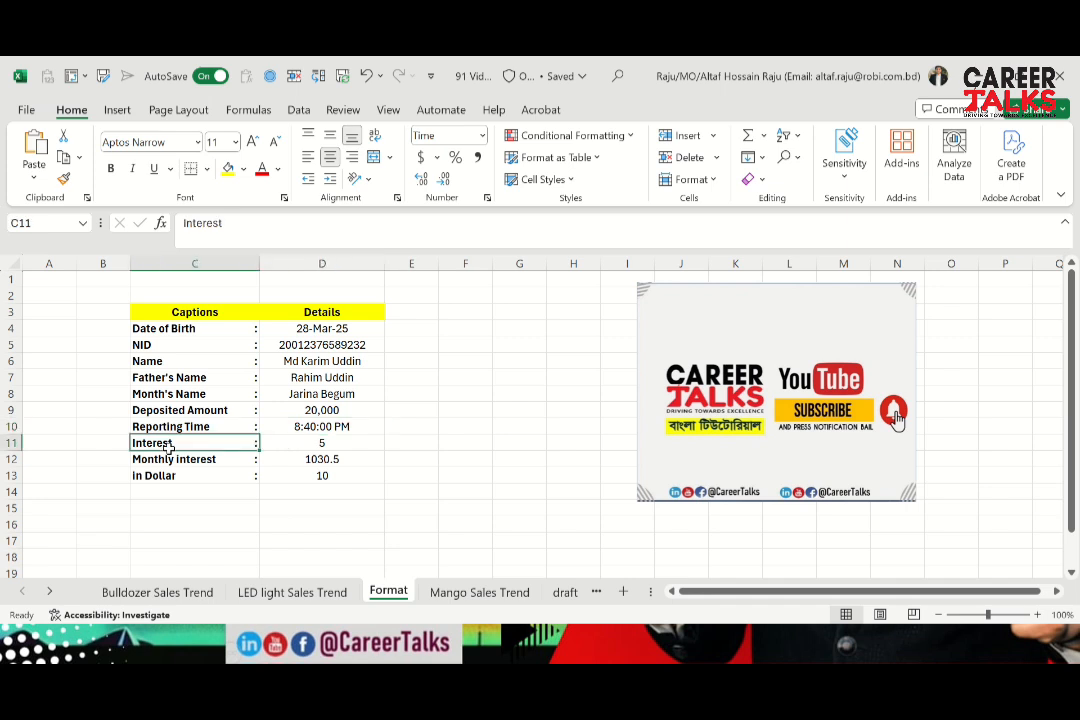
key("Right")
key("Down")
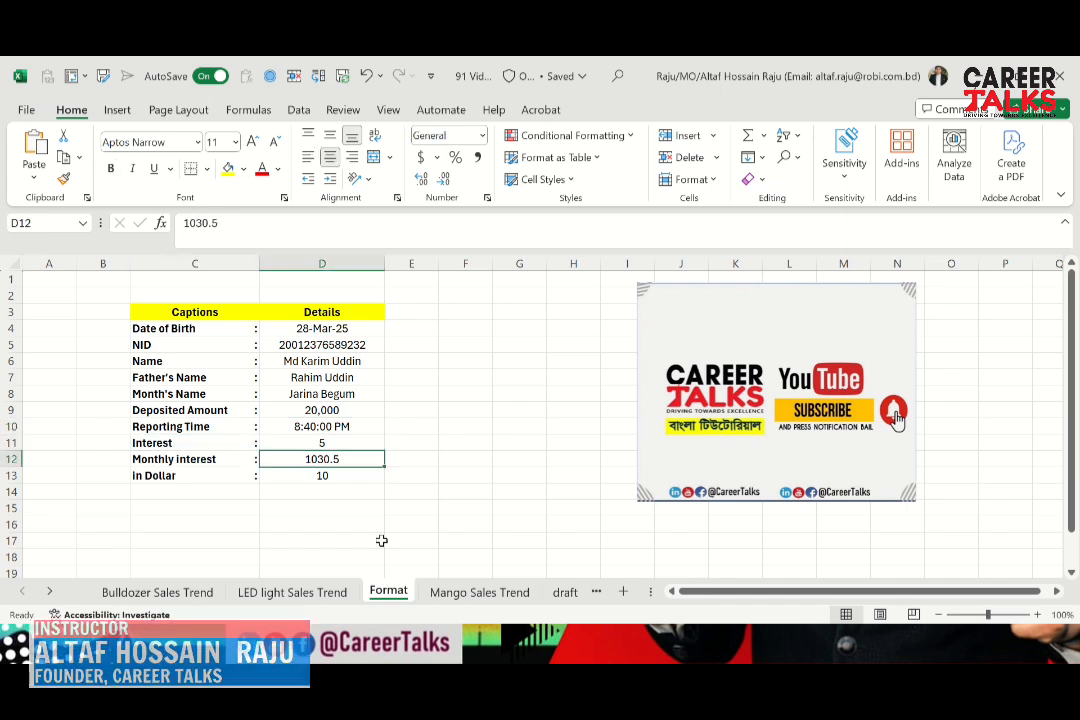
key("Up")
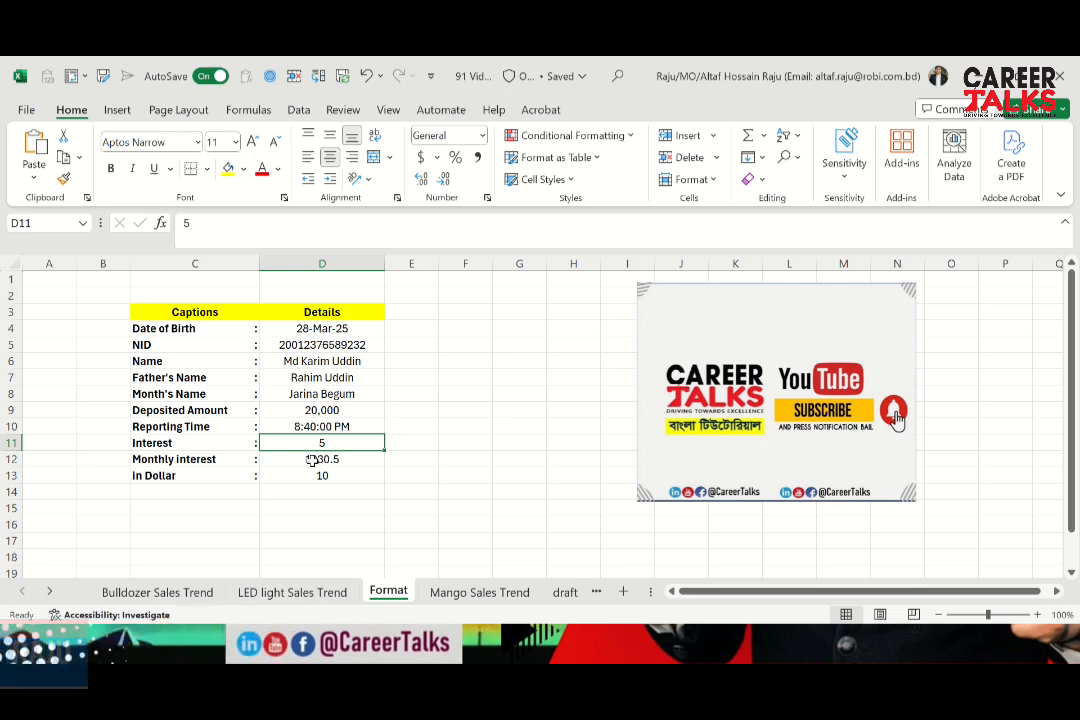
Apply the custom number format 0% to the Interest value in D11
key("ctrl+1")
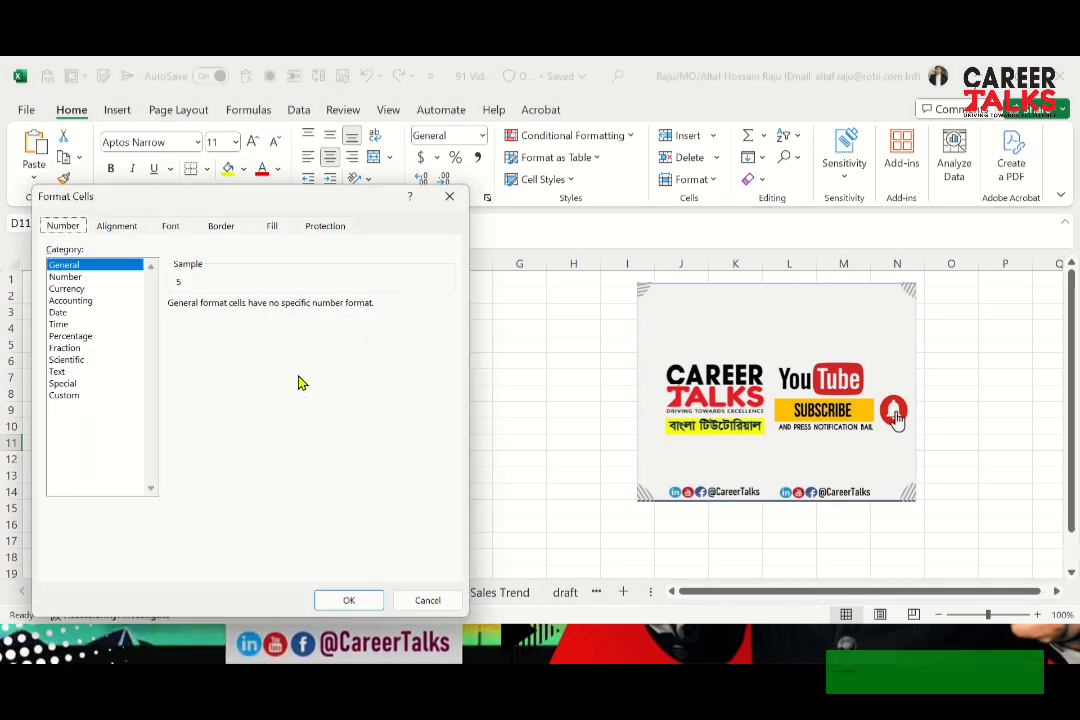
left_click(99, 339)
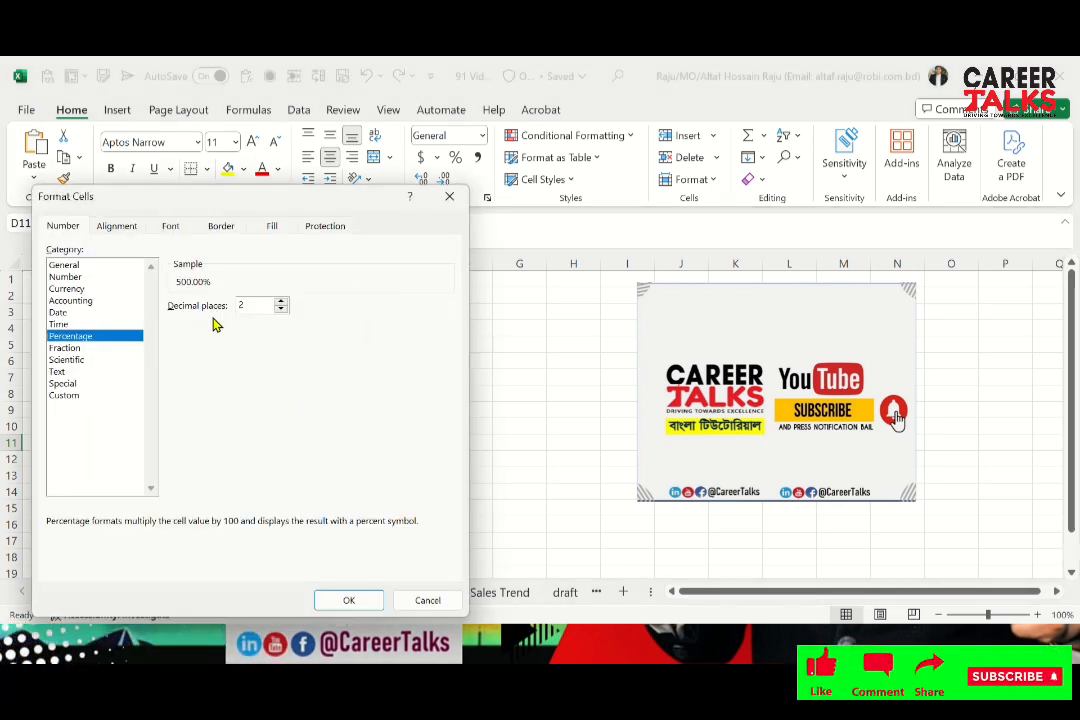
left_click(281, 302)
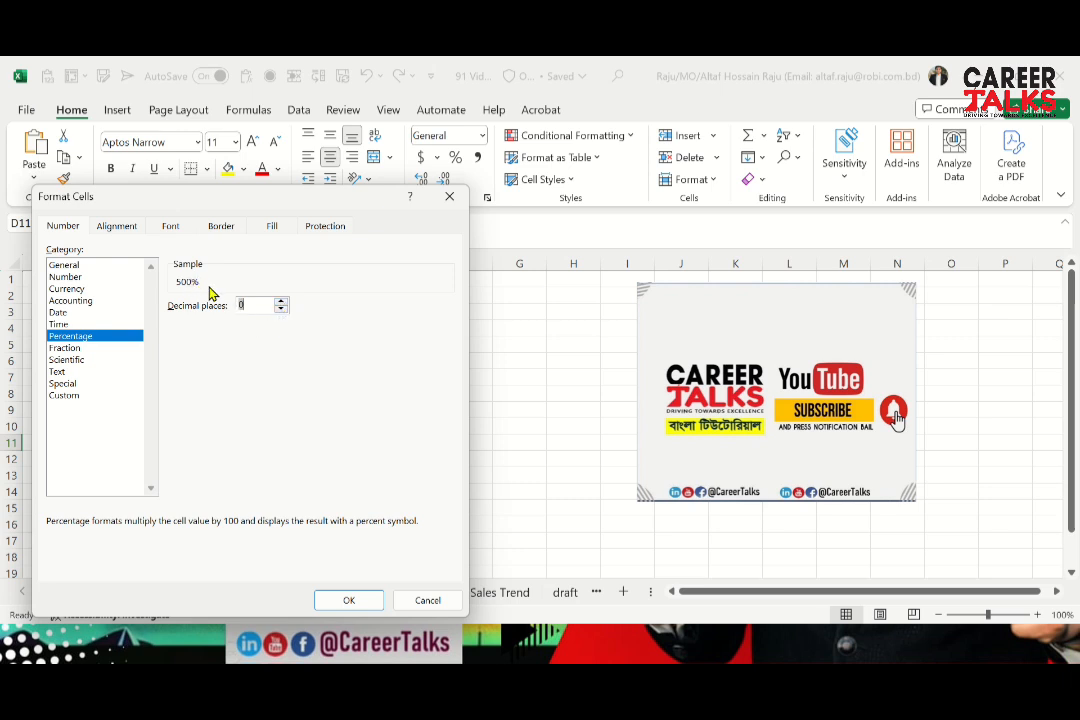
left_click(80, 396)
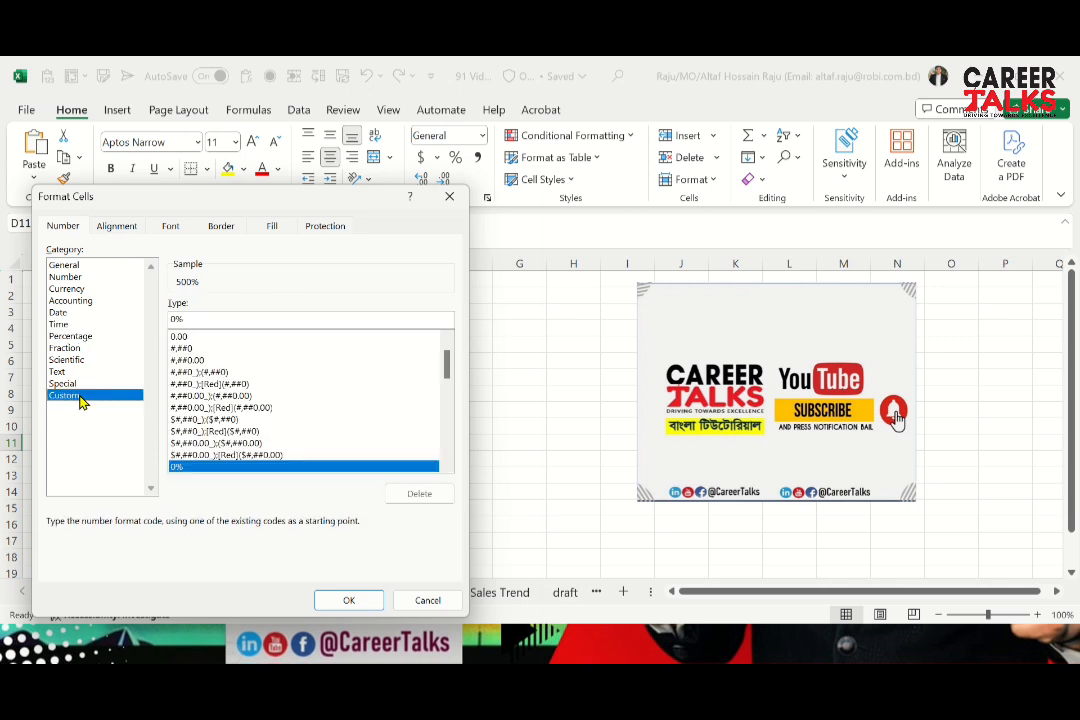
left_click_drag(448, 381, 451, 323)
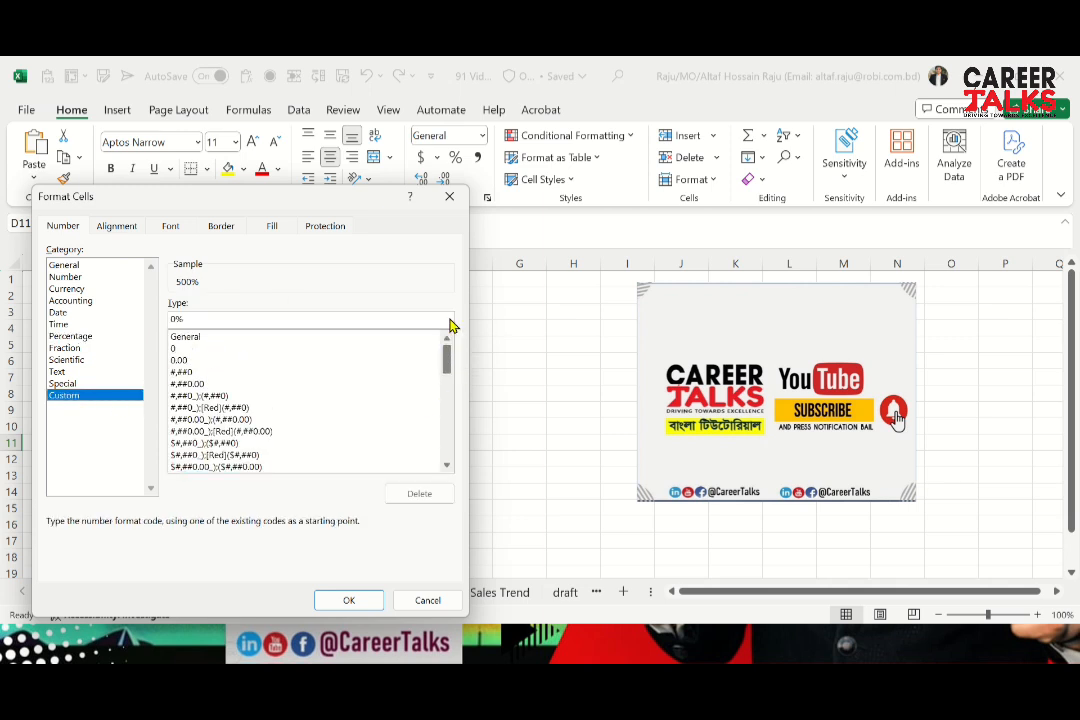
left_click(212, 350)
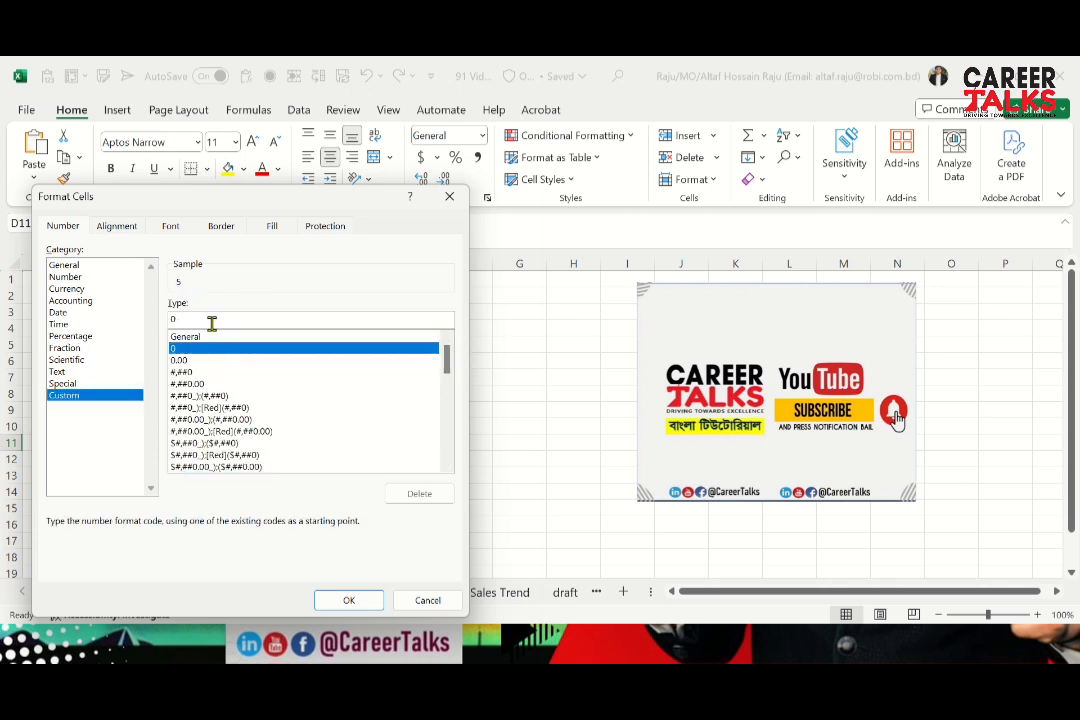
left_click(212, 321)
type("%")
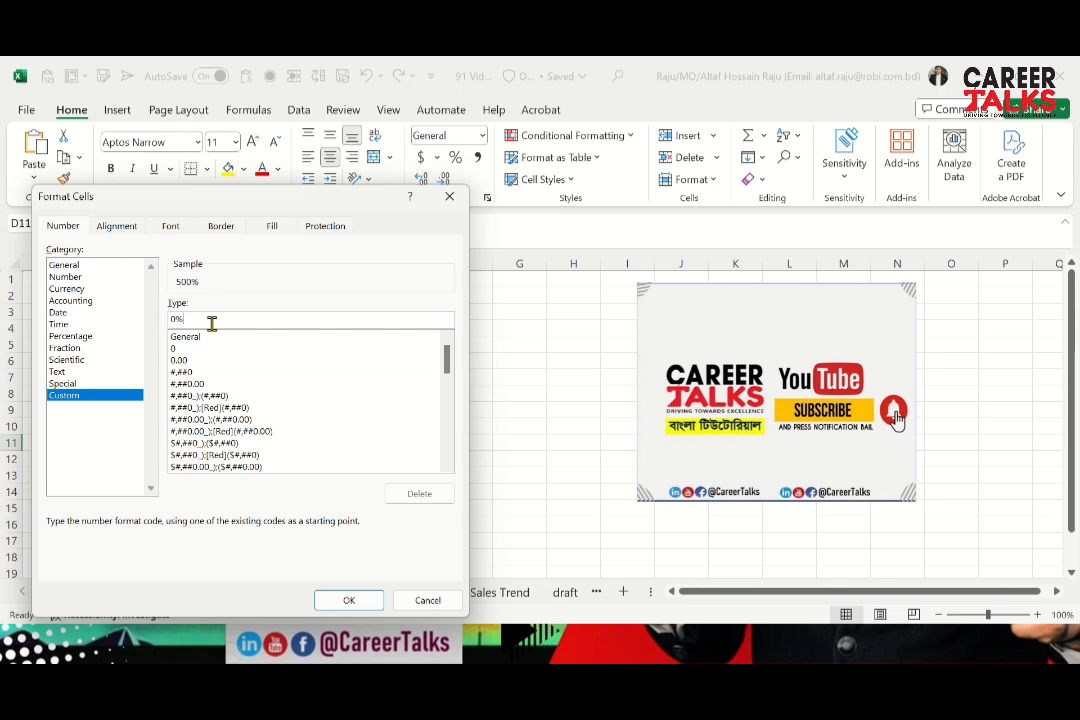
key("Return")
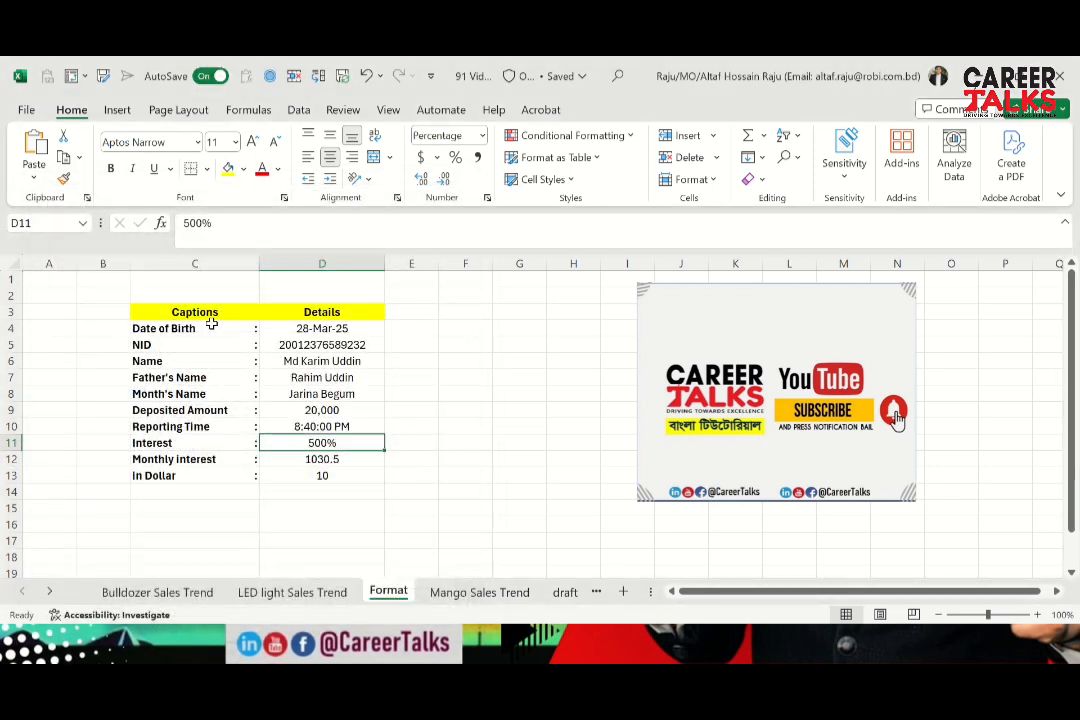
Enter 5% as the Interest value in D11
type("5")
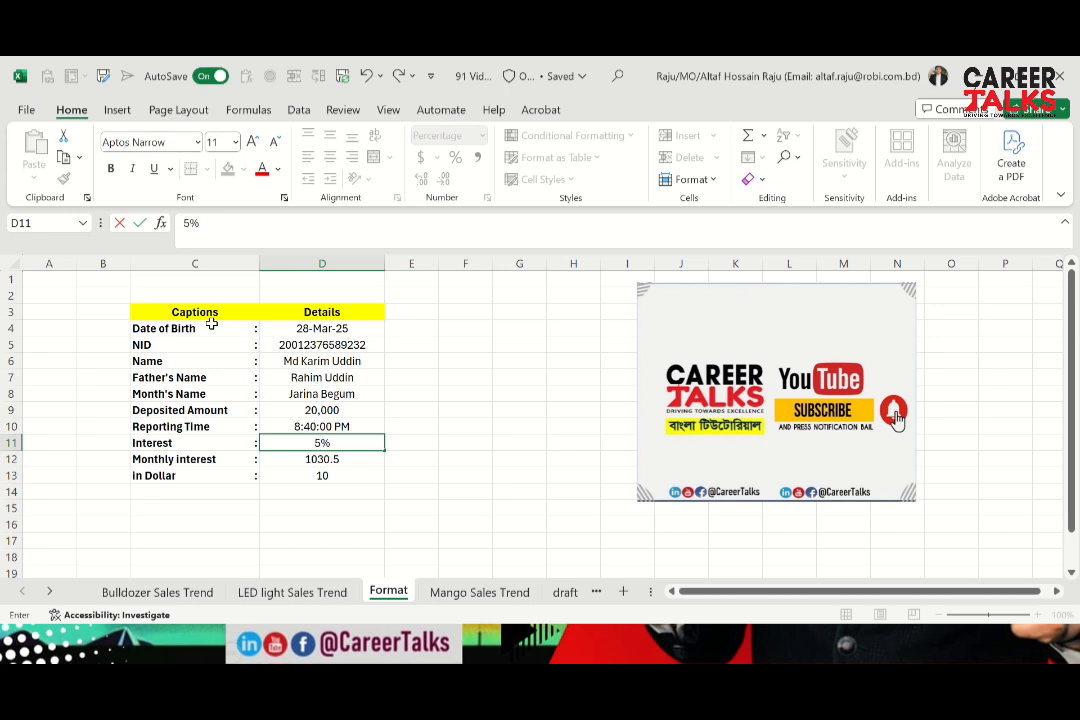
key("Return")
key("Up")
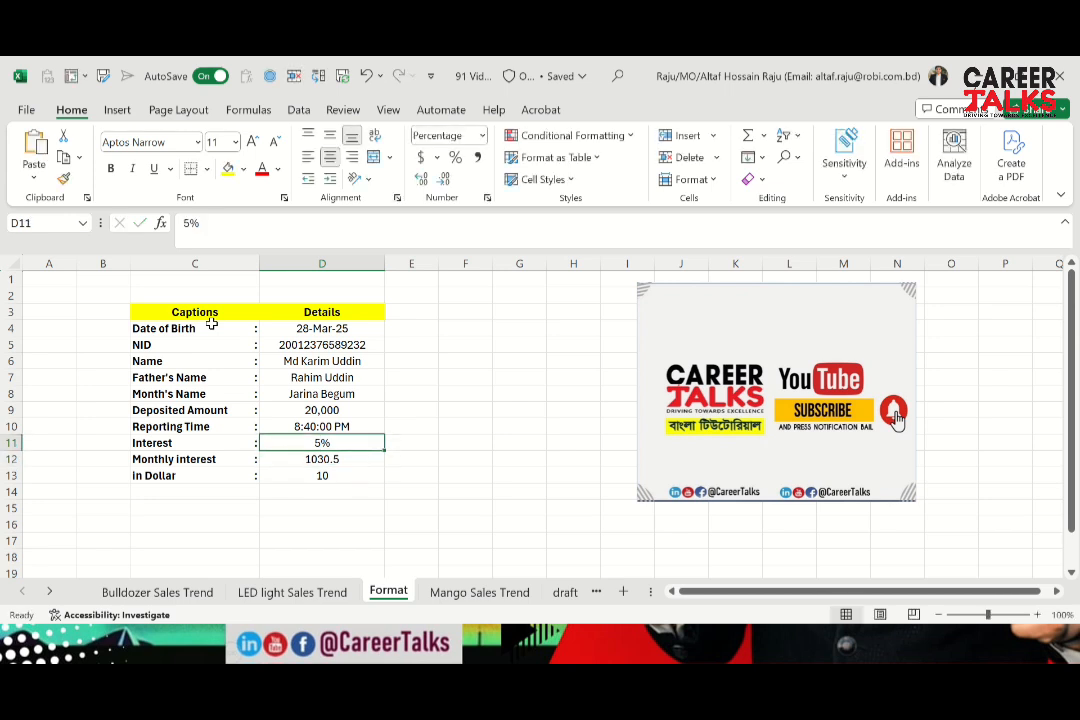
Replace the Interest value in D11 with 200%
type("2")
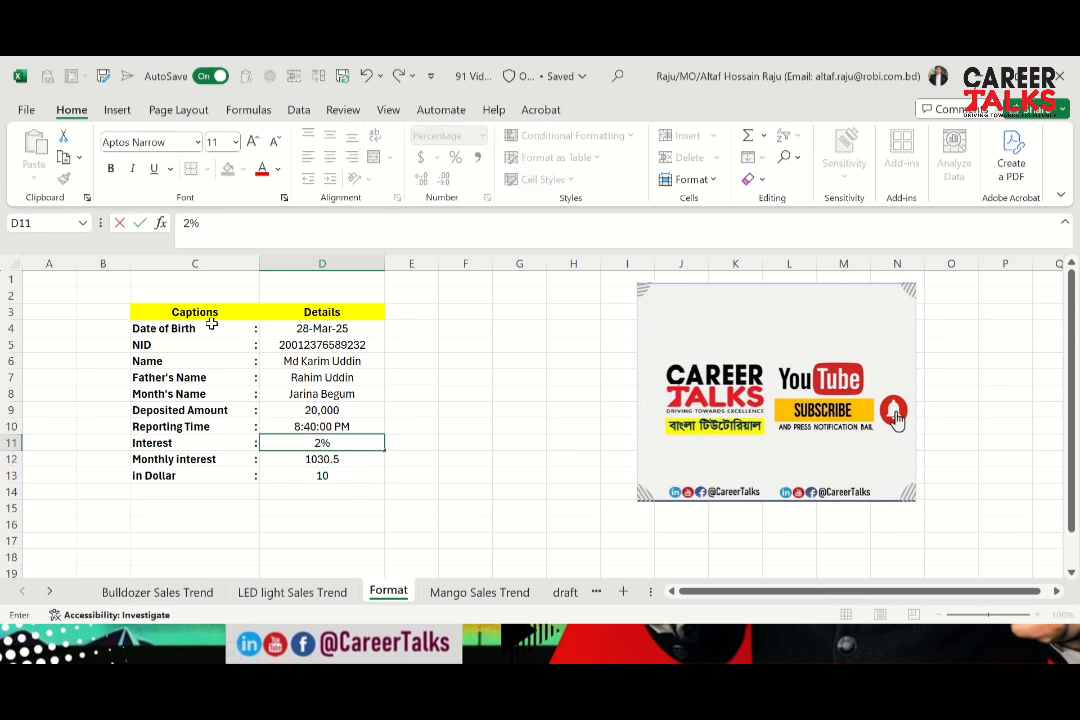
type("00")
key("Return")
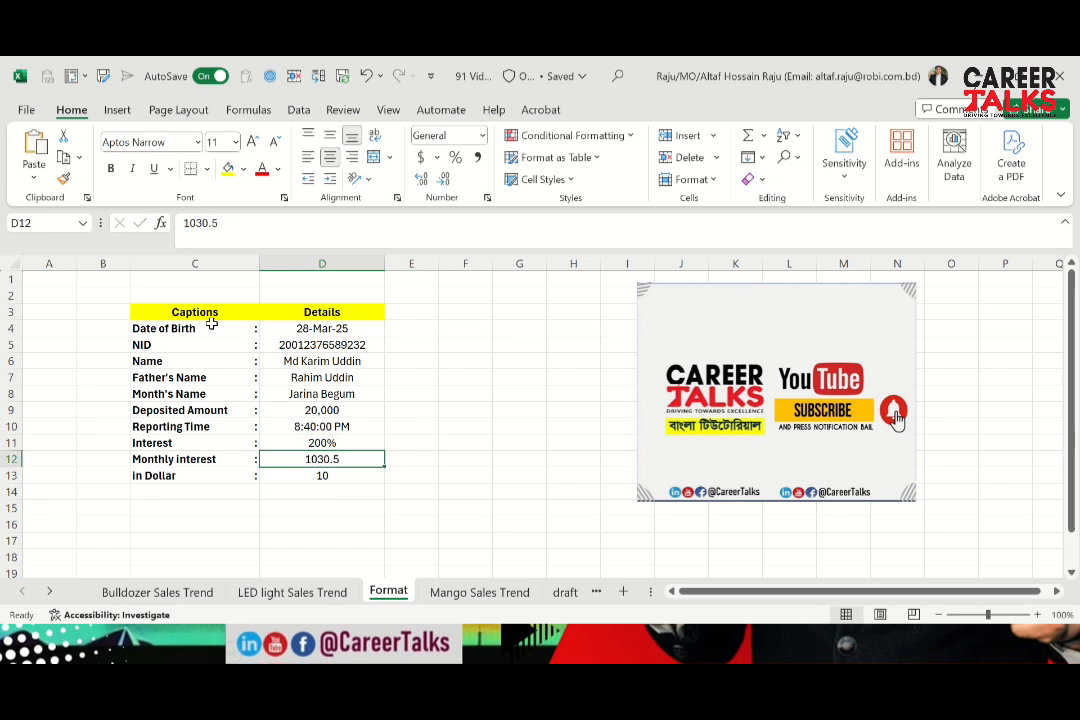
Check the percentage-formatted Interest in D11 against its caption and the neighbouring cells above and below
key("Up")
key("Down")
key("Up")
key("Left")
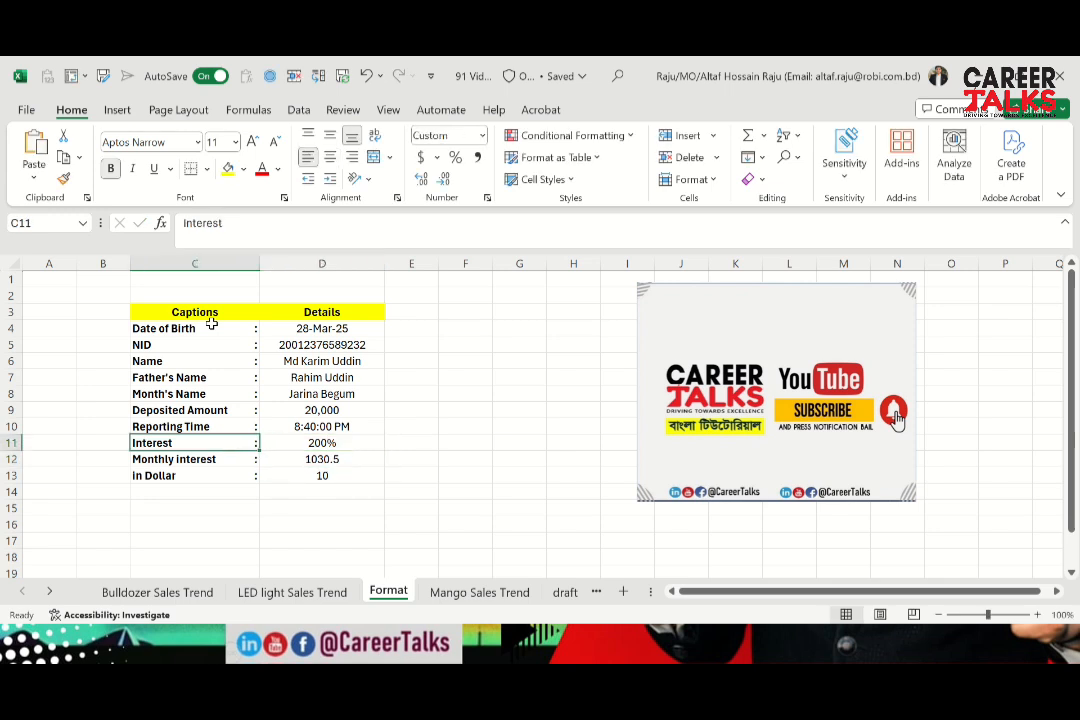
key("Right")
key("Up")
key("Down")
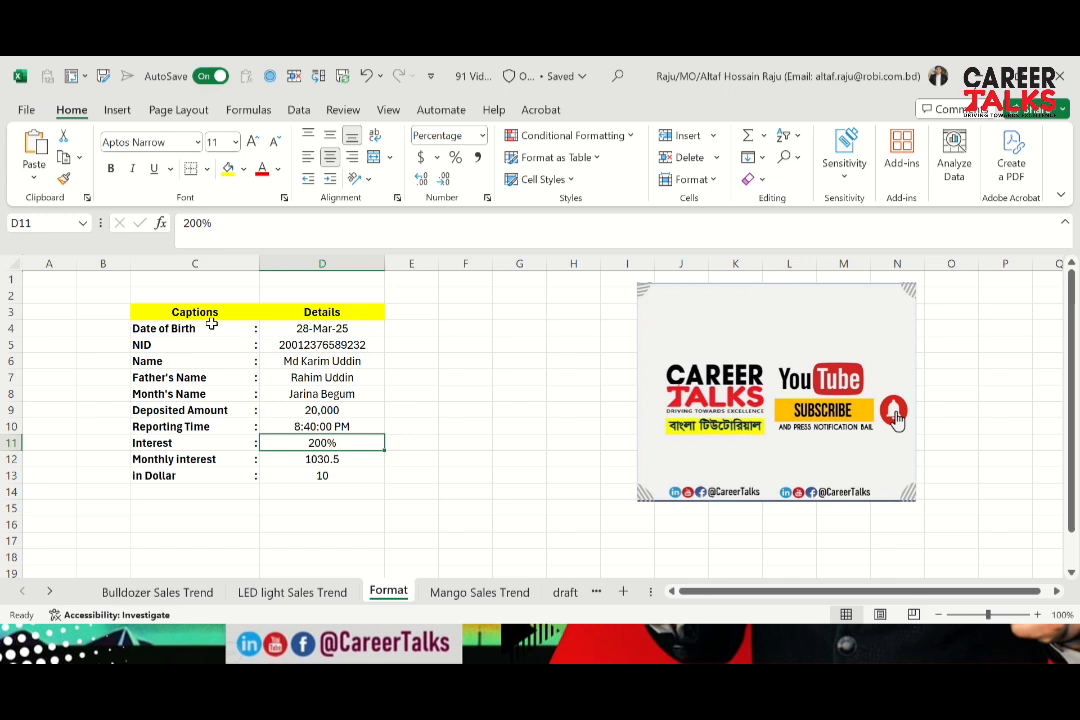
key("Up")
key("Down")
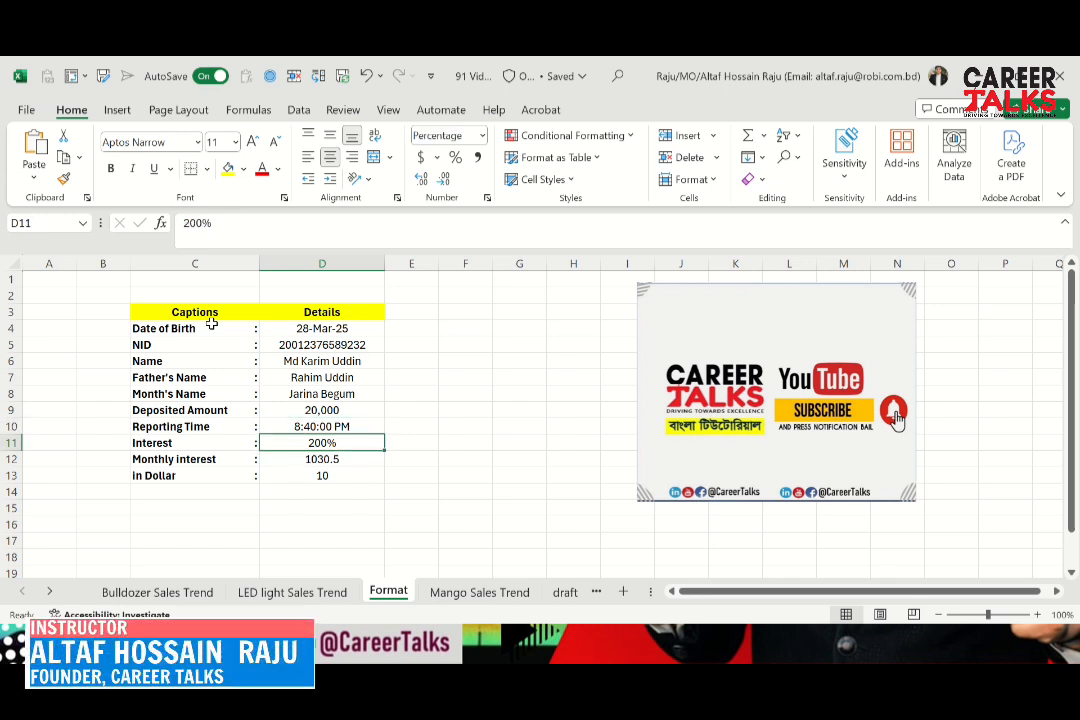
Inspect the Monthly interest caption in C12 and the underlying value and number format of D12
key("Down")
key("Left")
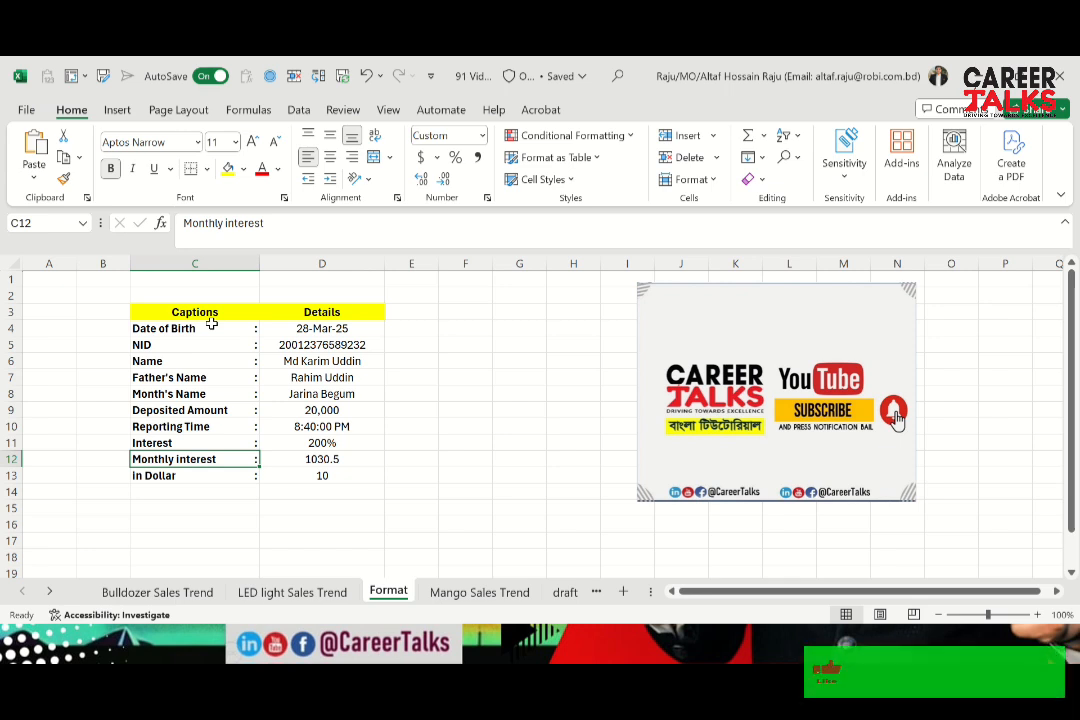
key("Right")
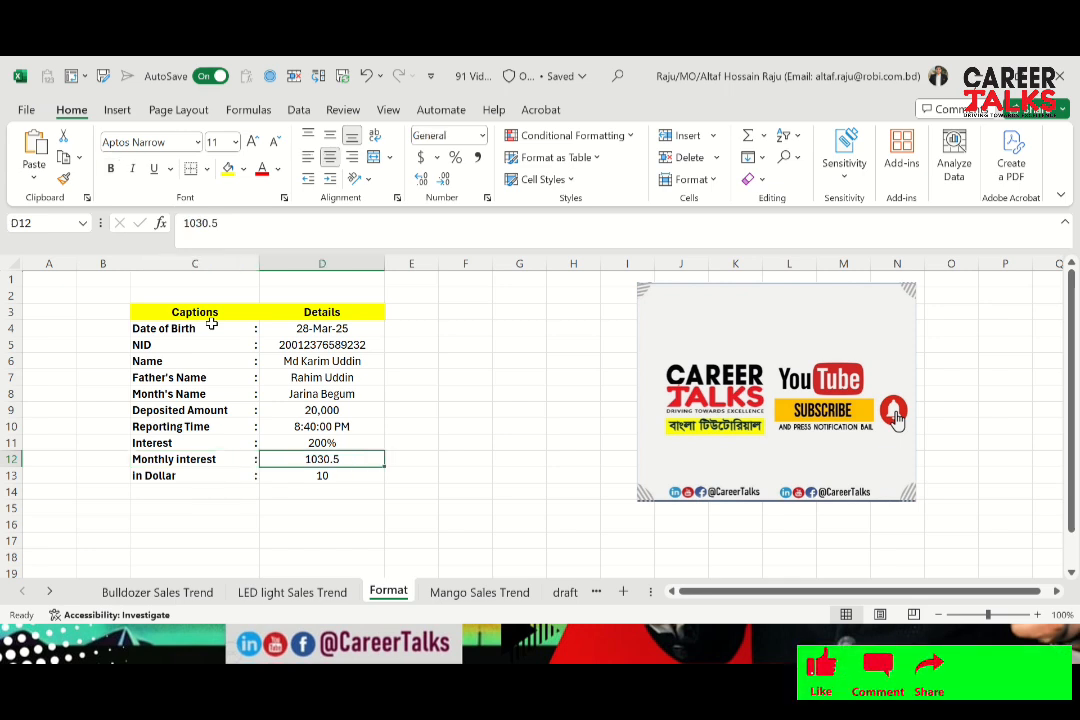
key("Right")
key("Left")
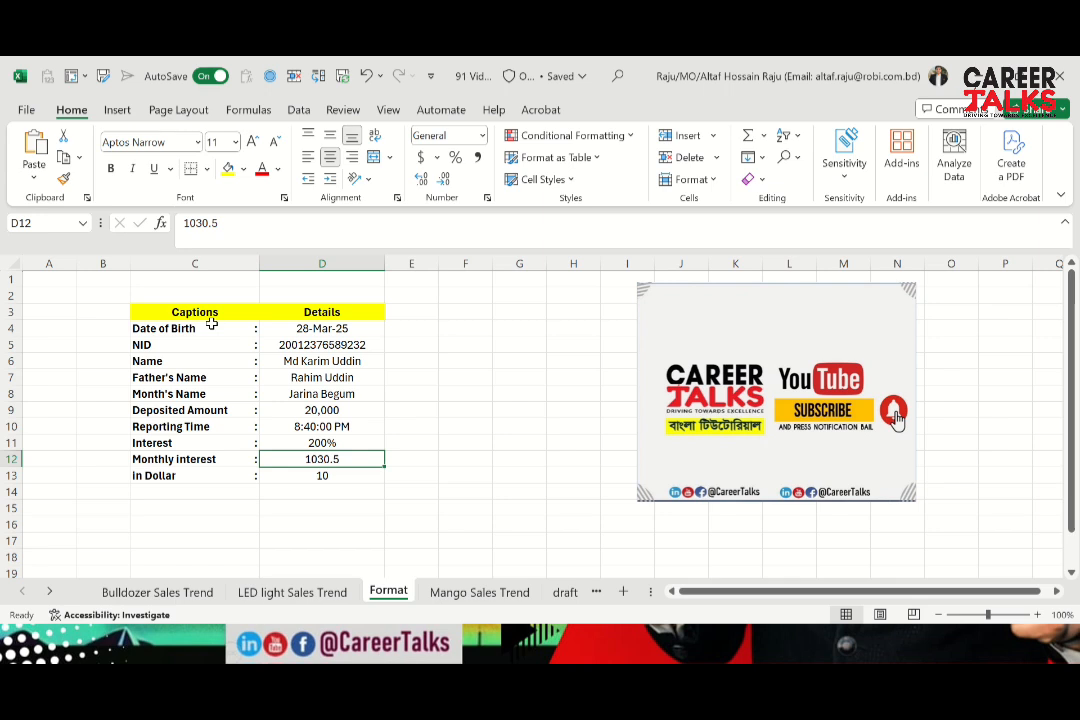
left_click(239, 217)
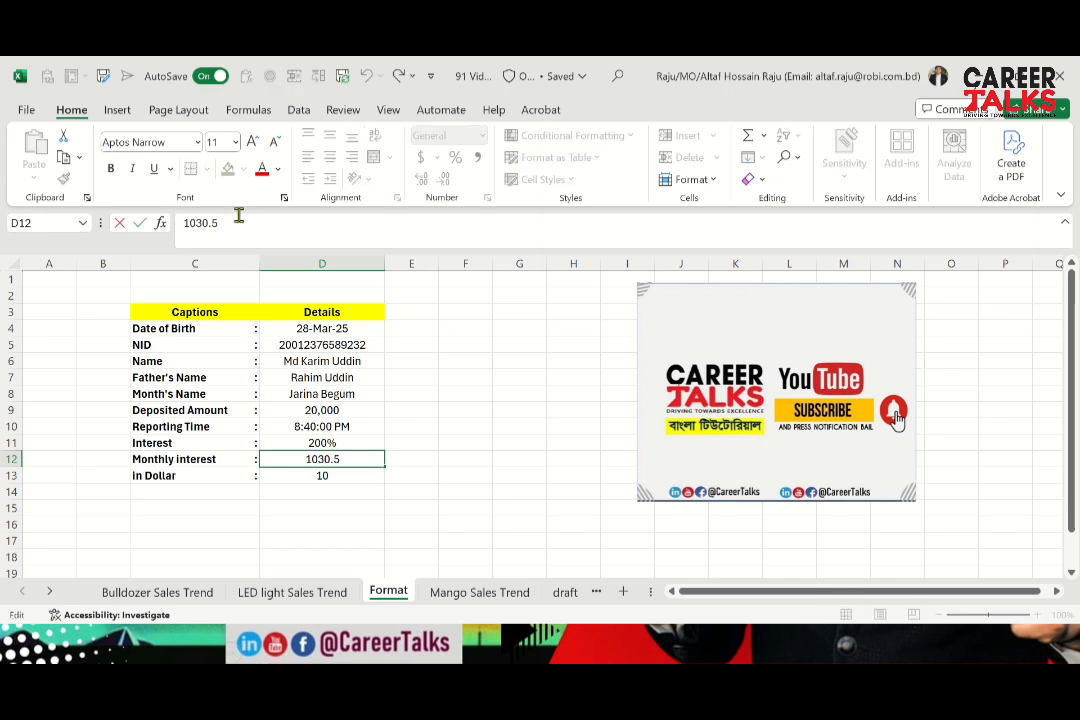
key("Return")
key("Up")
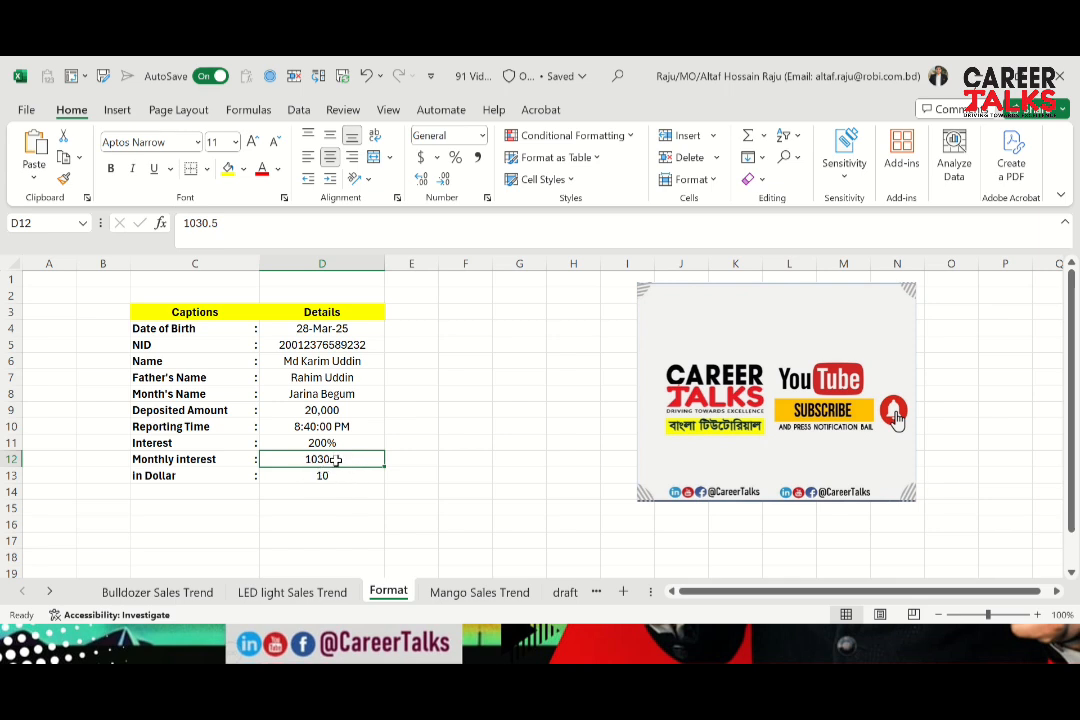
Apply the custom number format 0.00 to the Monthly interest value in D12
key("ctrl+1")
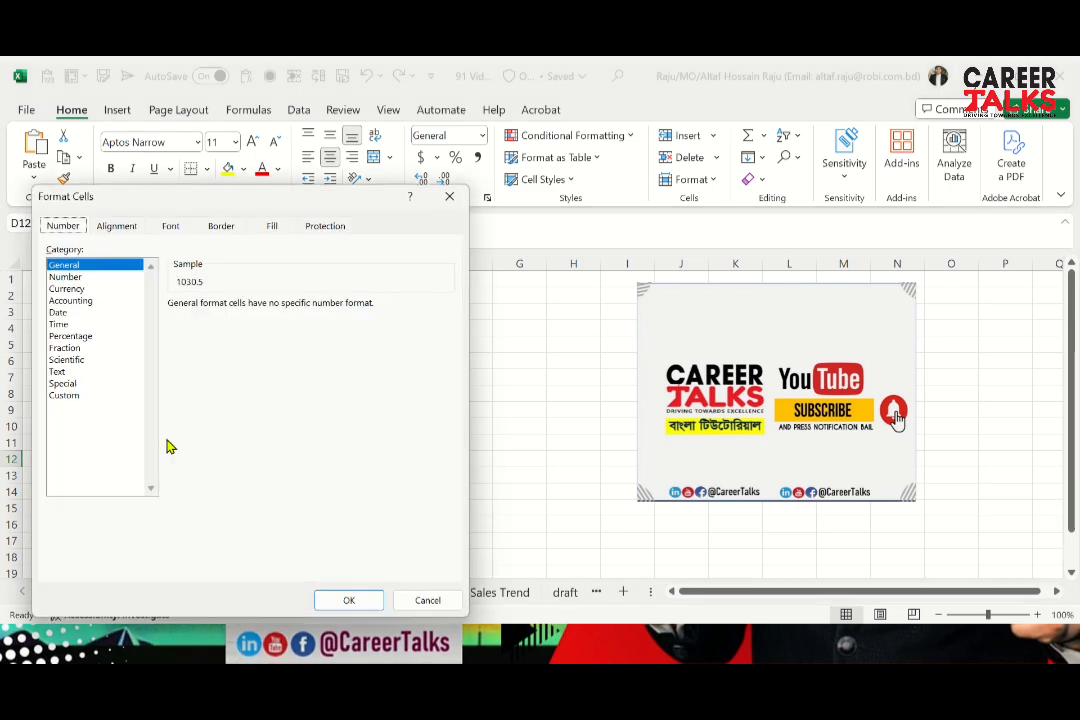
left_click(80, 397)
left_click(216, 349)
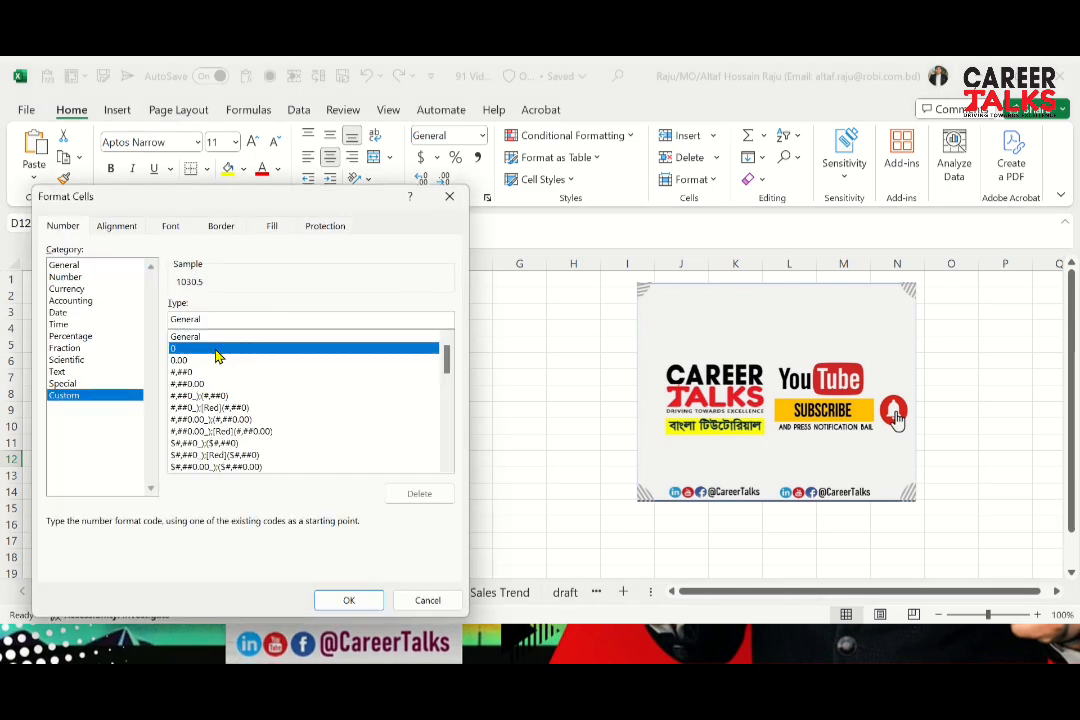
left_click(216, 320)
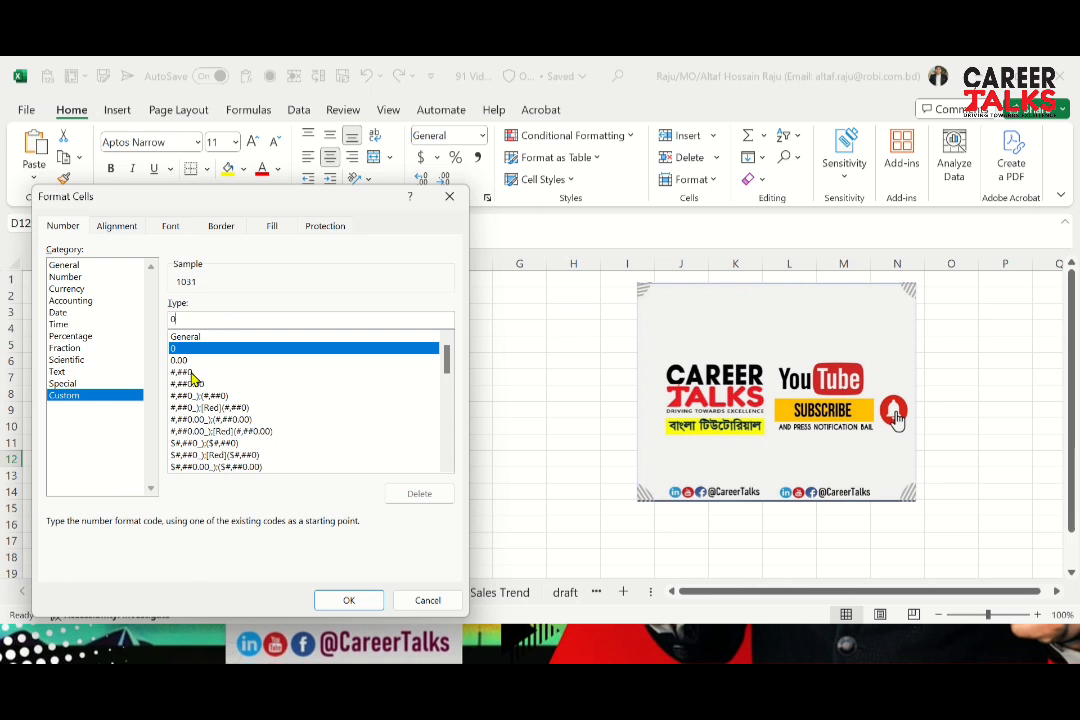
left_click(194, 363)
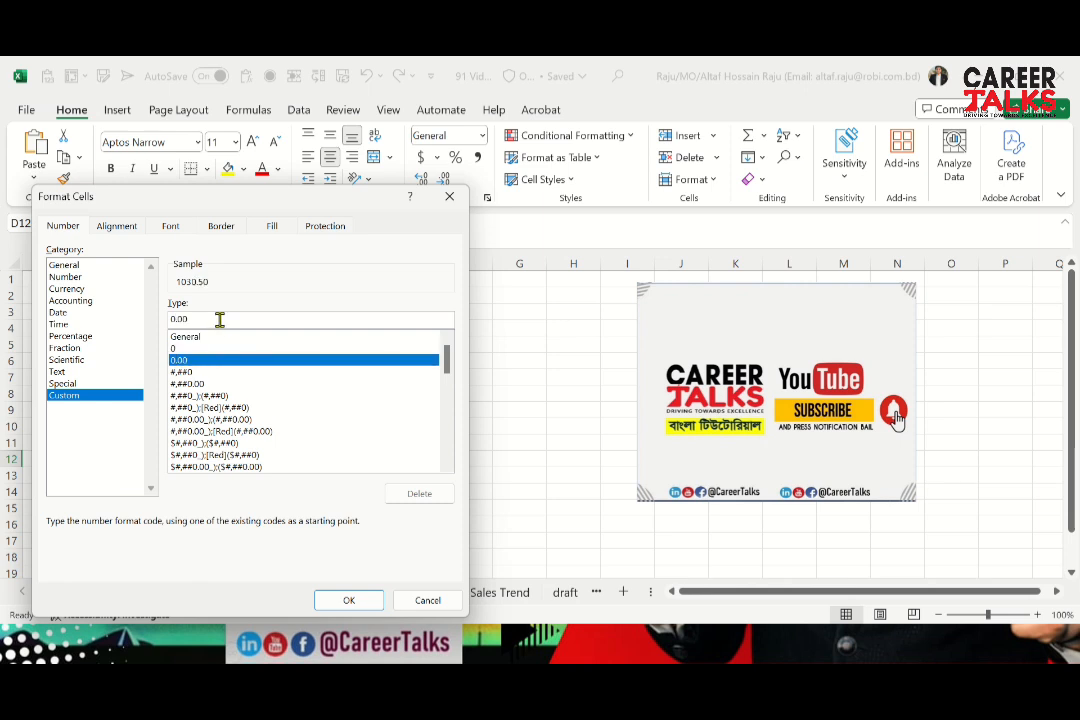
left_click(220, 319)
type("0")
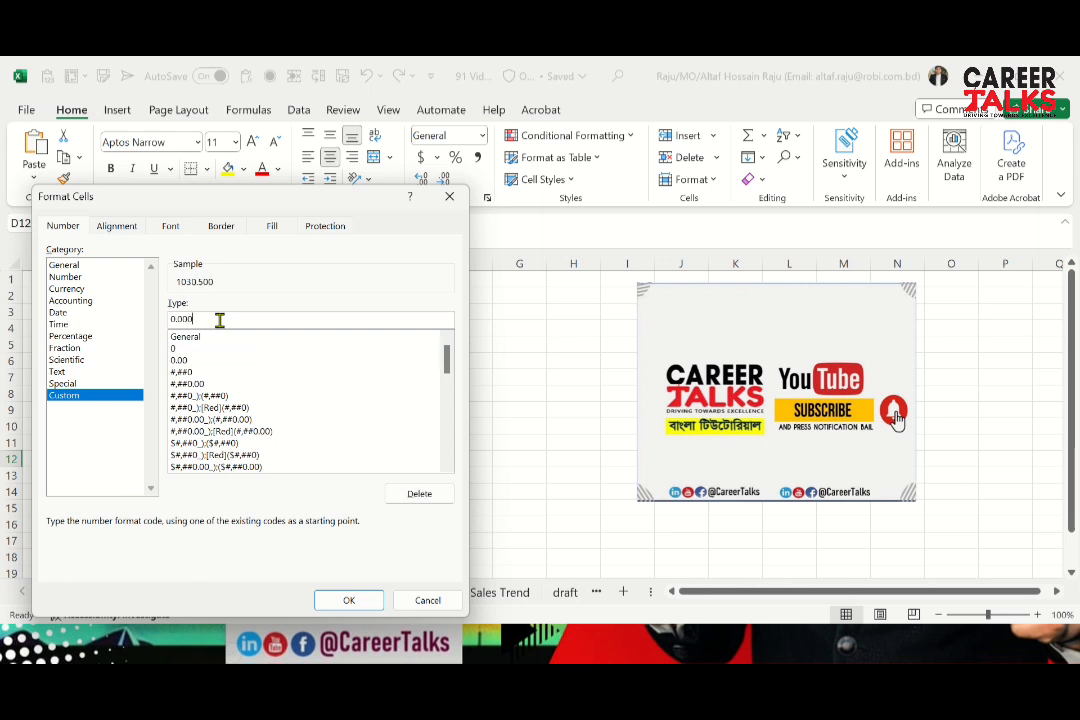
key("BackSpace")
left_click(347, 600)
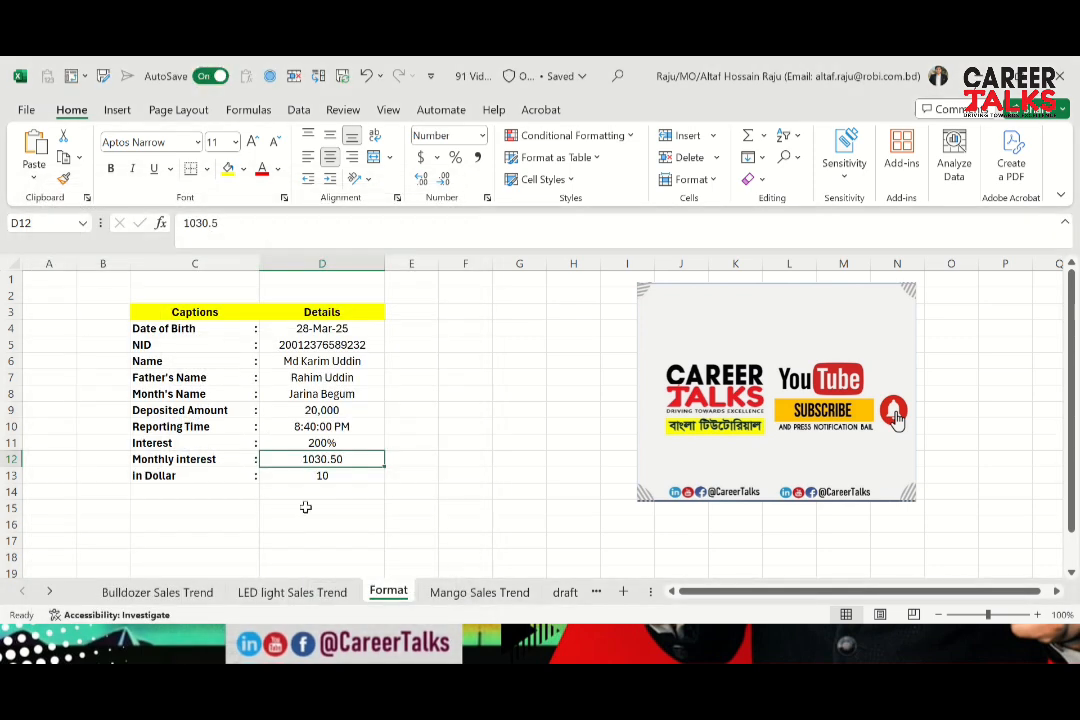
Review the two-decimal Monthly interest in D12 alongside its caption in C12
key("Left")
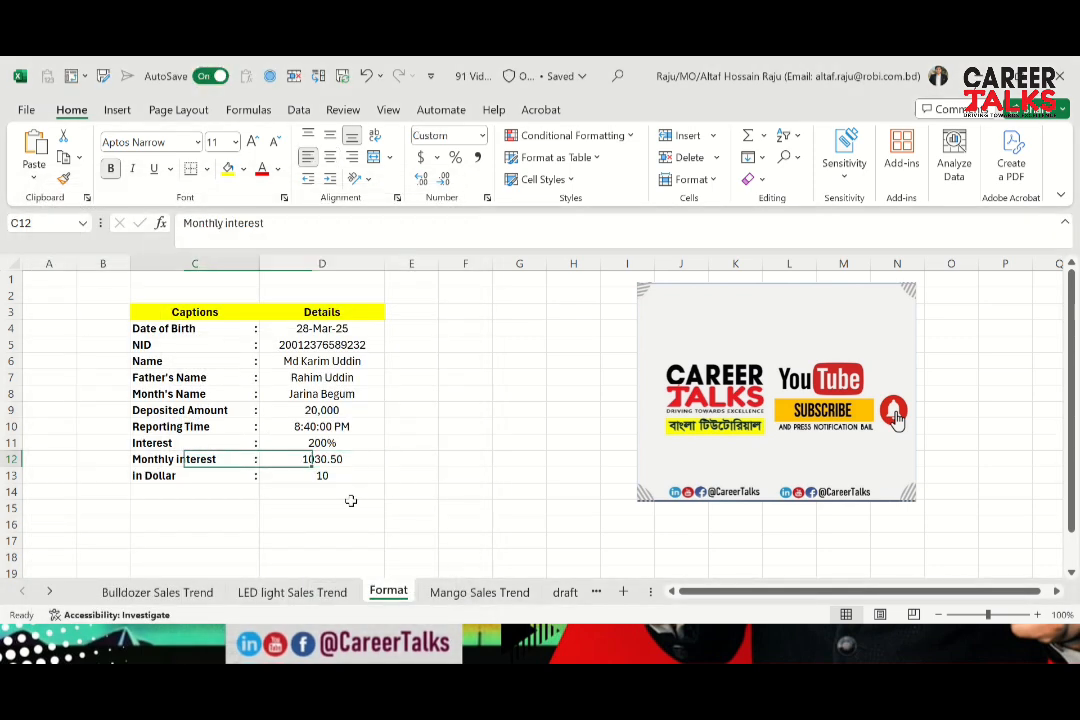
key("Right")
key("Left")
key("Right")
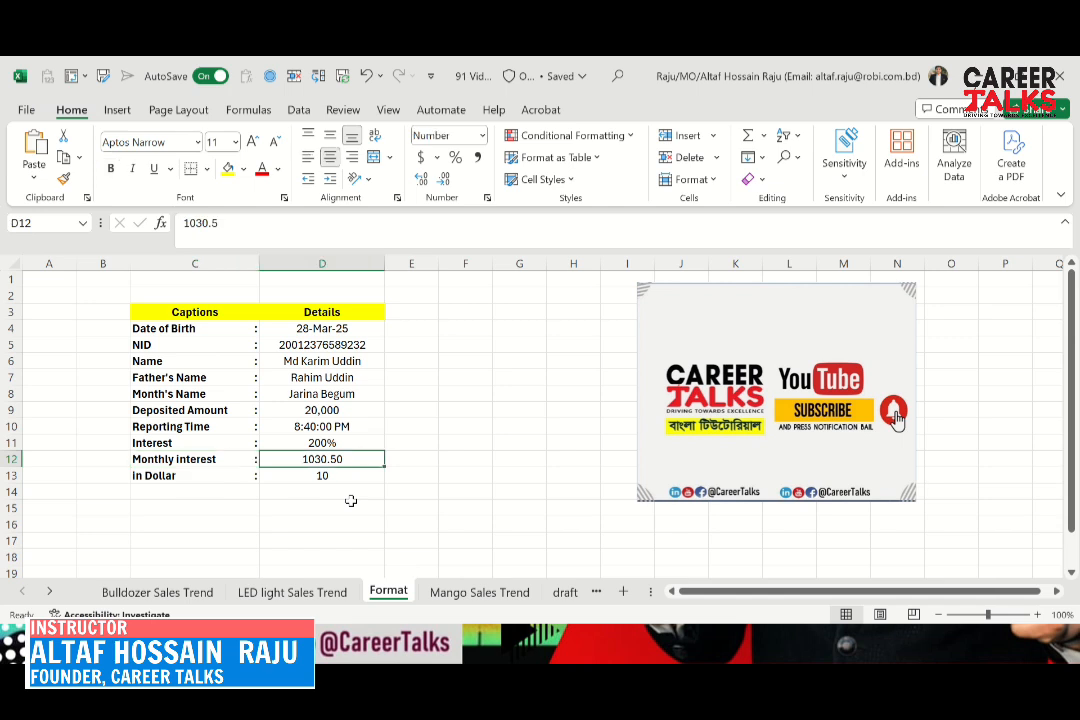
key("Left")
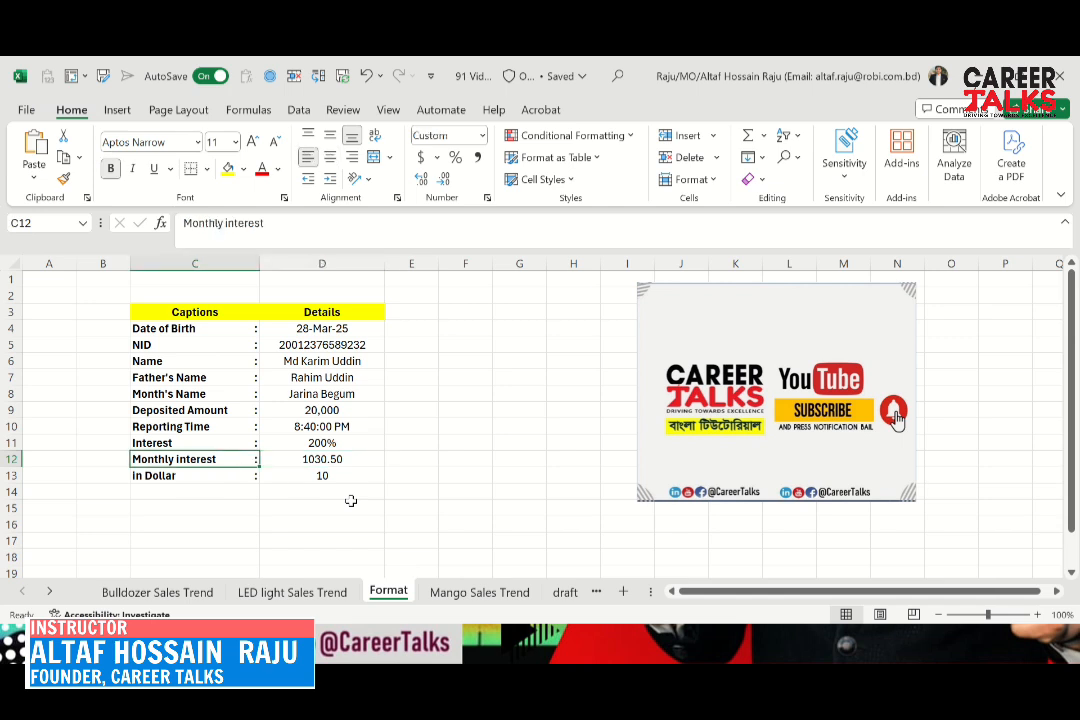
key("Right")
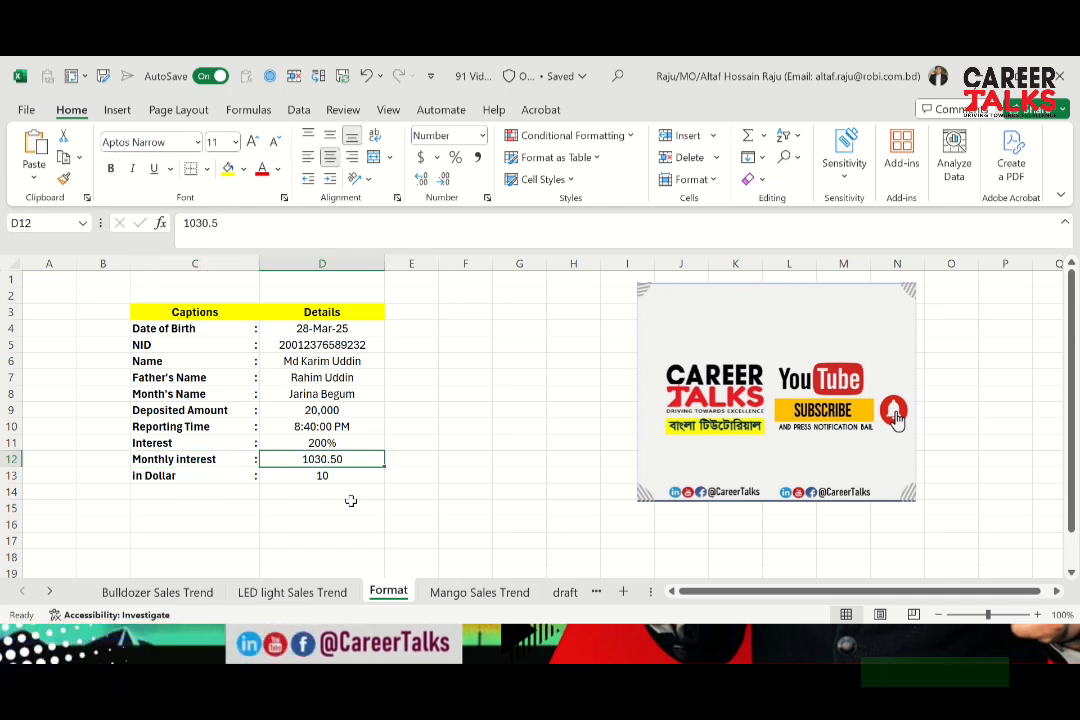
key("Left")
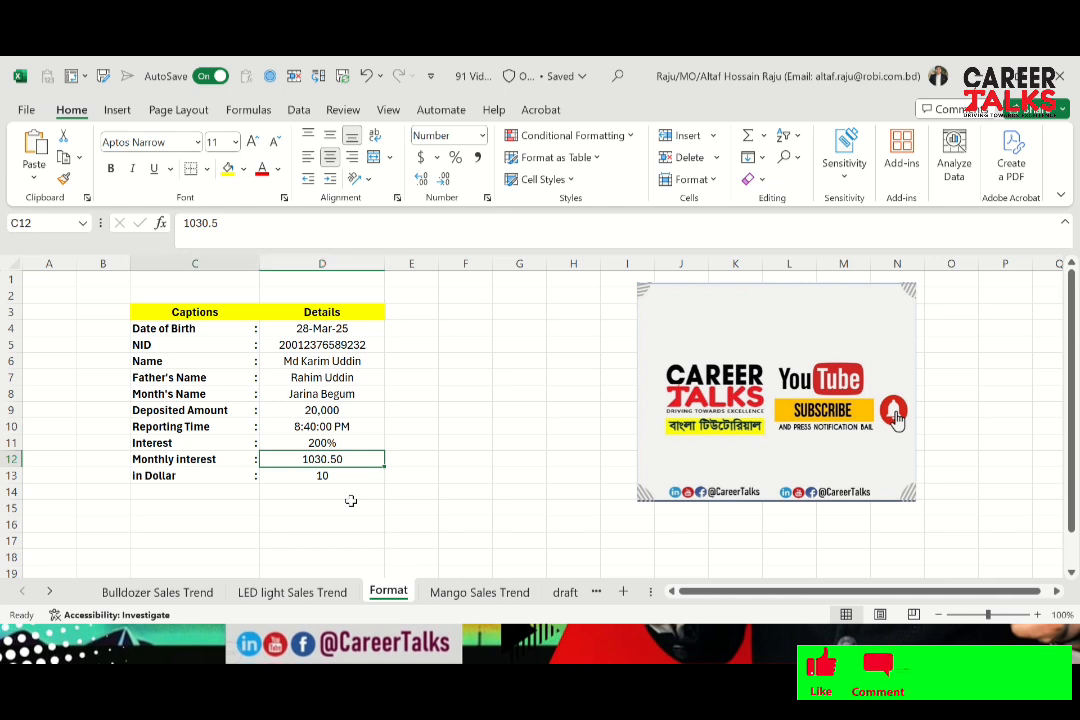
Add a dollar sign before the in Dollar amount in D13 so the entry reads $10
key("Down")
key("Right")
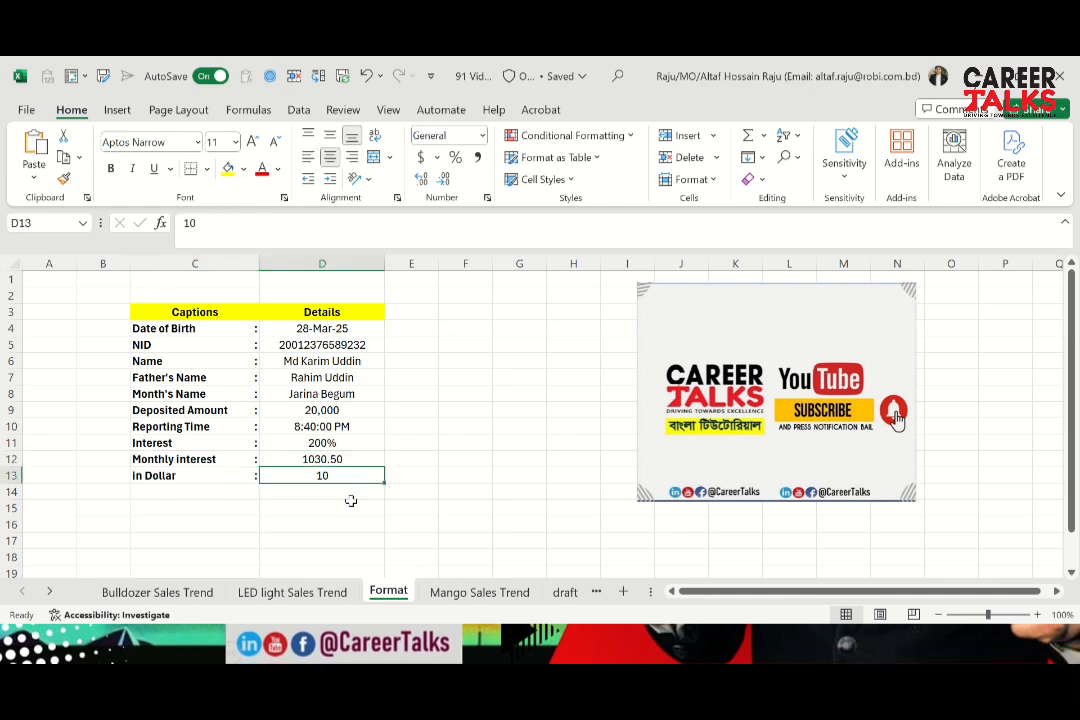
key("Down")
key("Up")
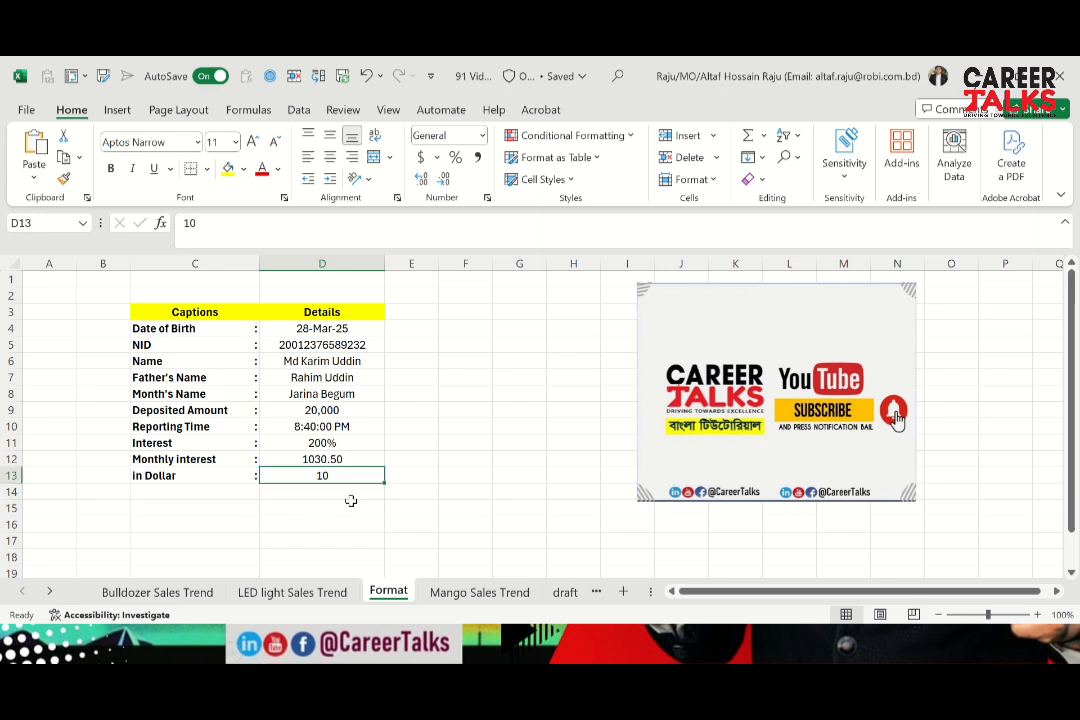
left_click(200, 226)
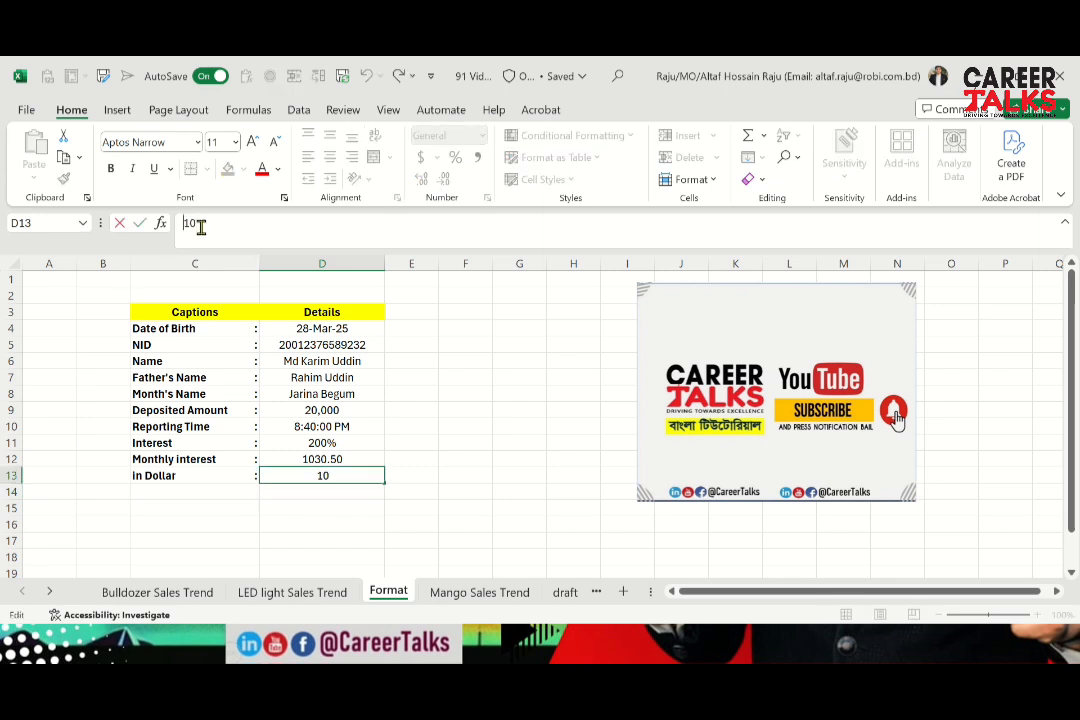
key("Home")
type("$")
key("Return")
key("Up")
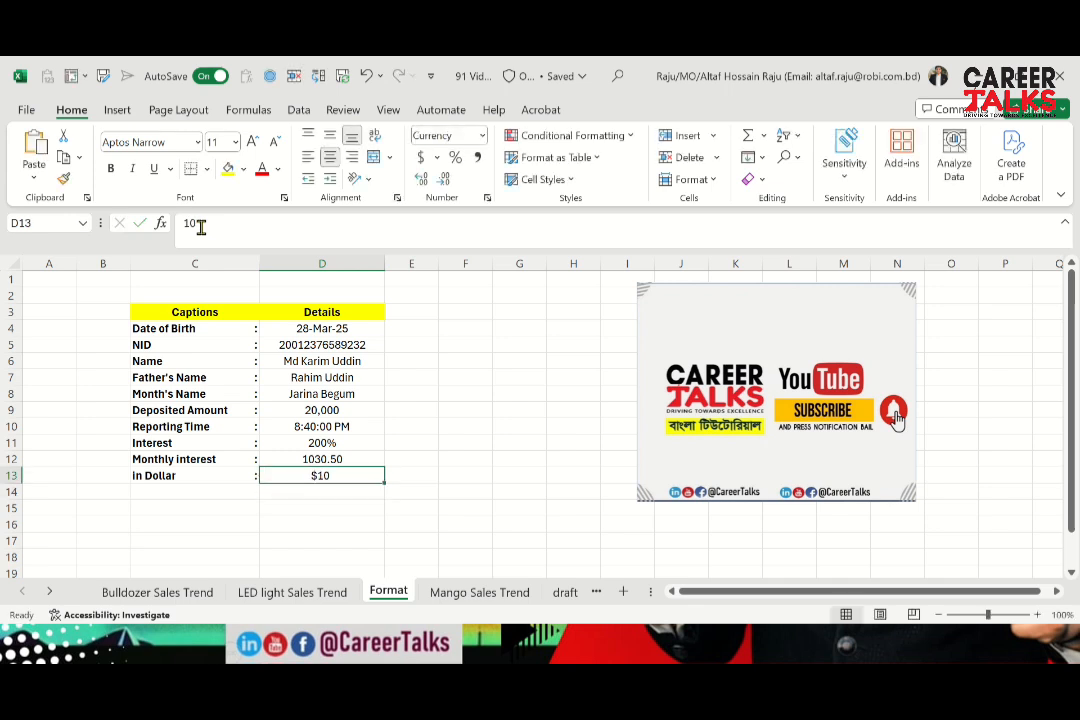
Enter 20 in D14 below the in Dollar amount, and clear that cell
key("shift+Down")
key("shift+Down")
key("Down")
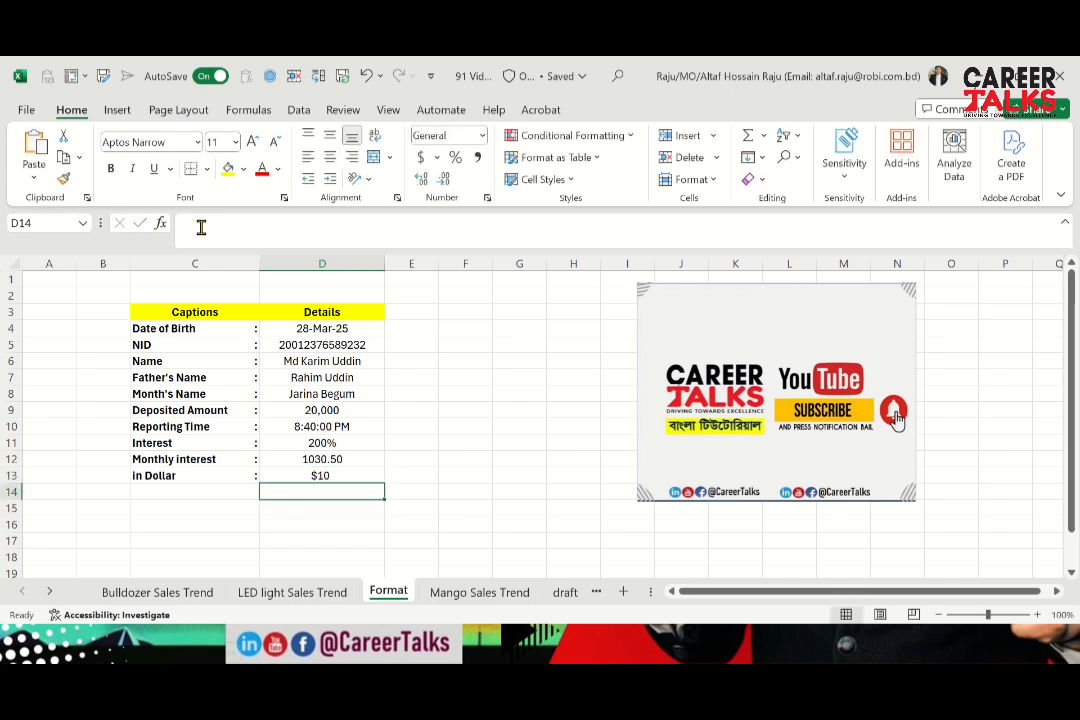
type("20")
key("Return")
key("Up")
key("Down")
key("Up")
key("Down")
key("Up")
key("Delete")
Undo the test entry in D14 and the dollar sign added to the in Dollar amount in D13
key("Up")
key("ctrl+z")
key("ctrl+z")
key("ctrl+z")
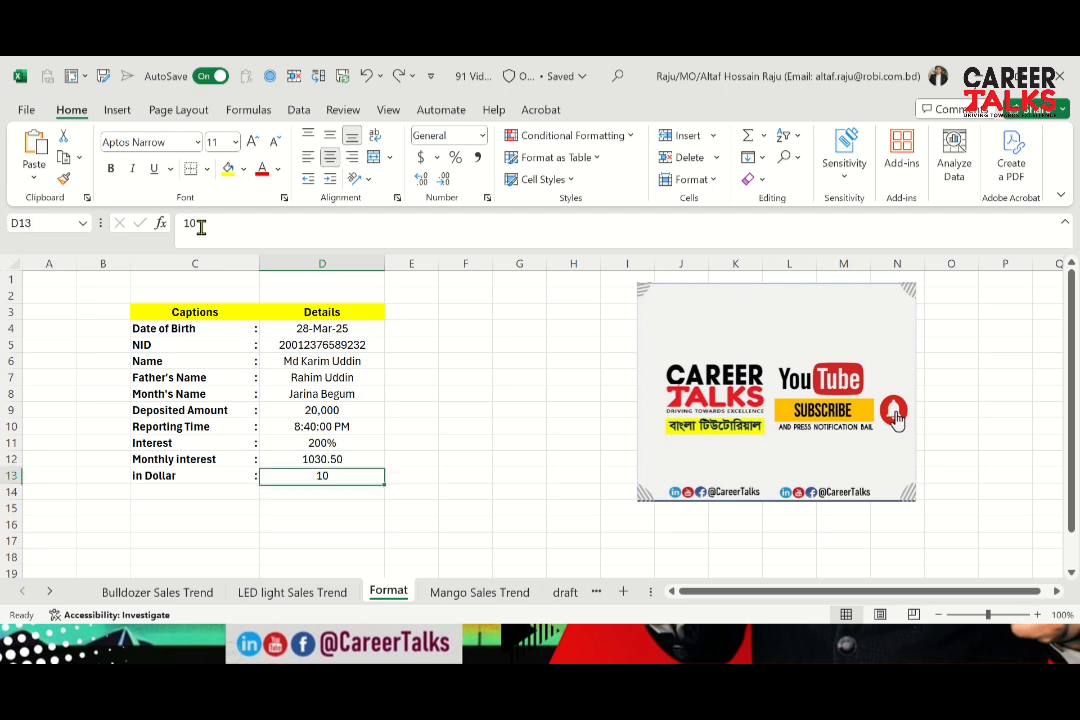
Apply the Currency format with the $ symbol and 0 decimal places to the in Dollar amount in D13
key("Right")
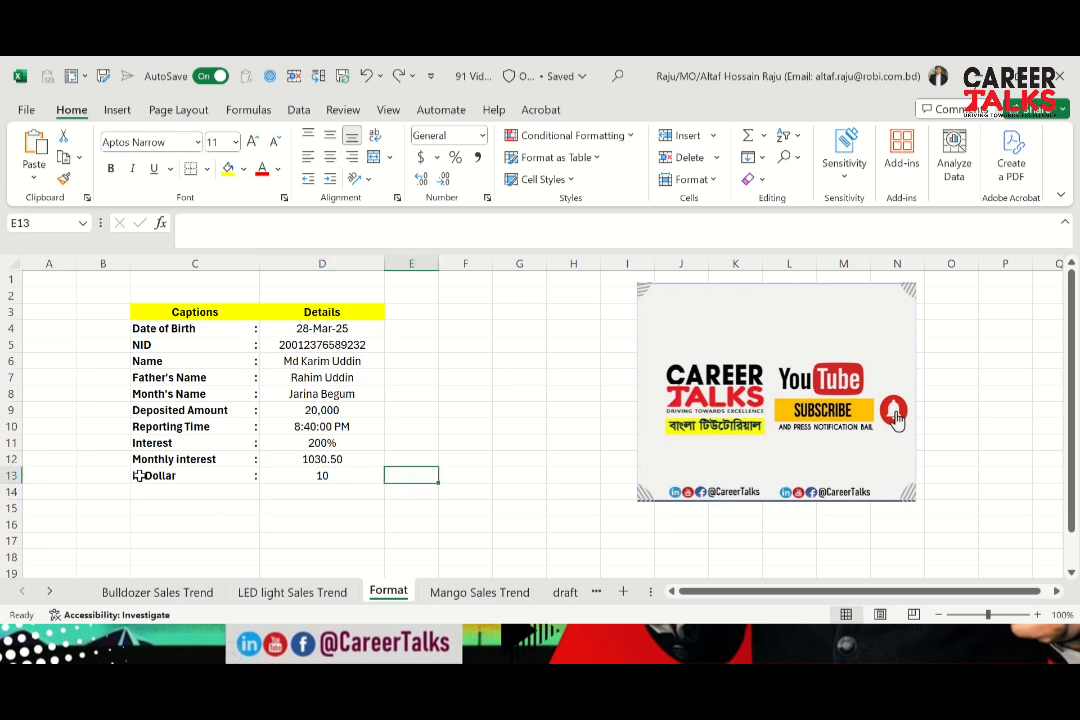
key("Left")
key("ctrl+1")
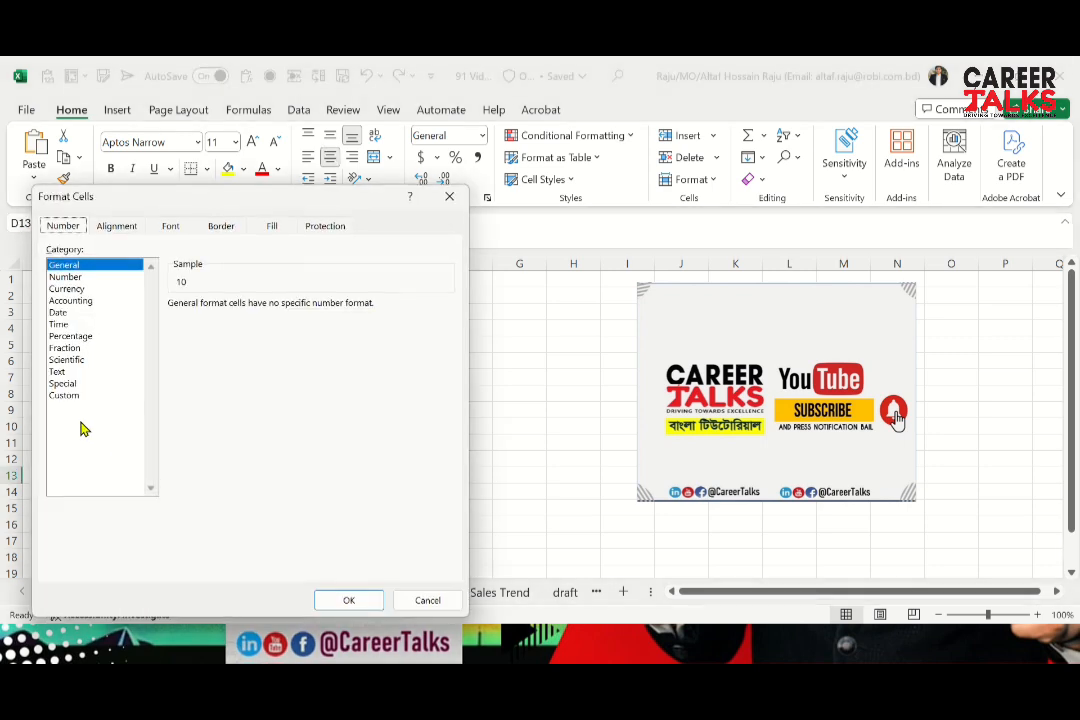
left_click(86, 290)
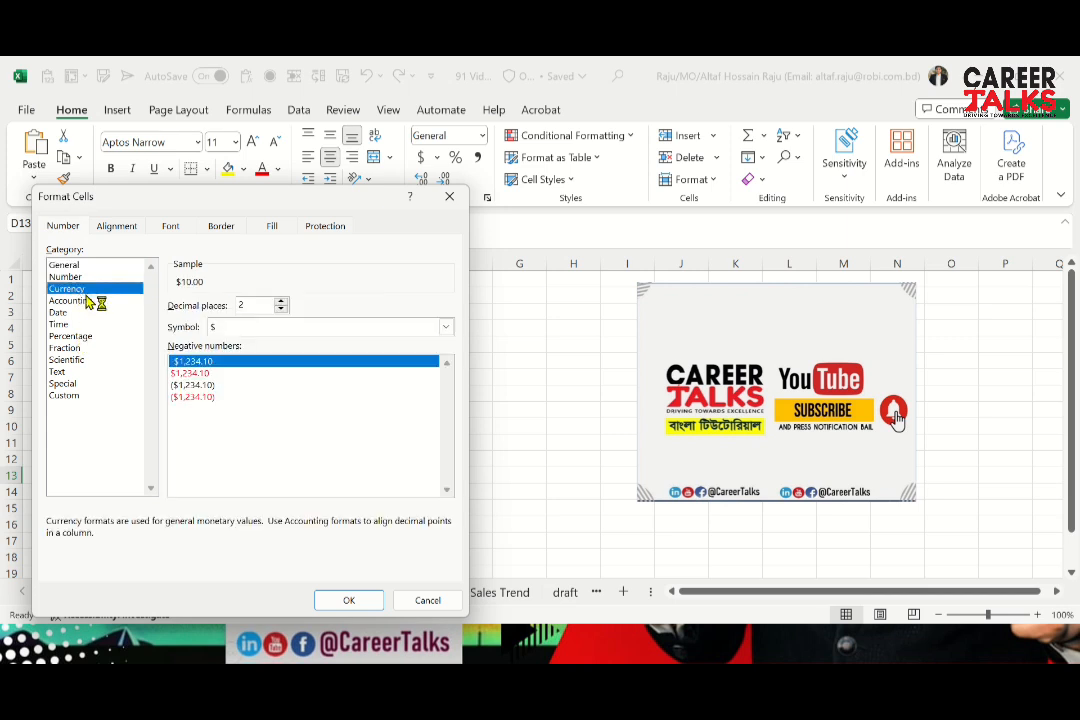
left_click(228, 328)
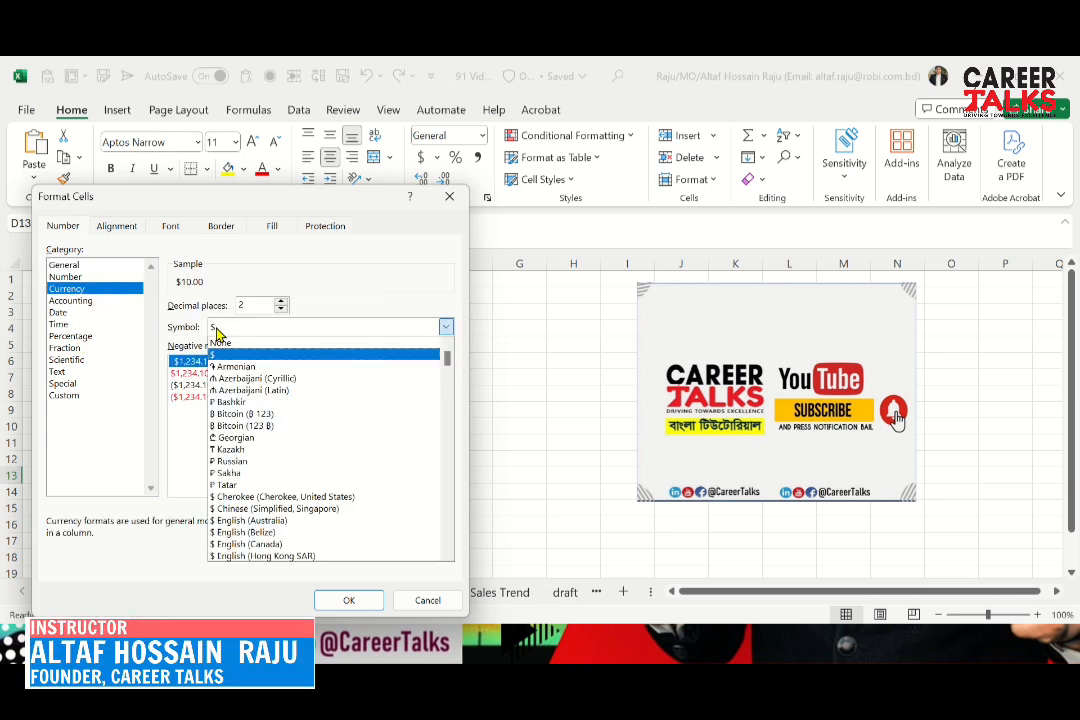
left_click(282, 309)
left_click(281, 309)
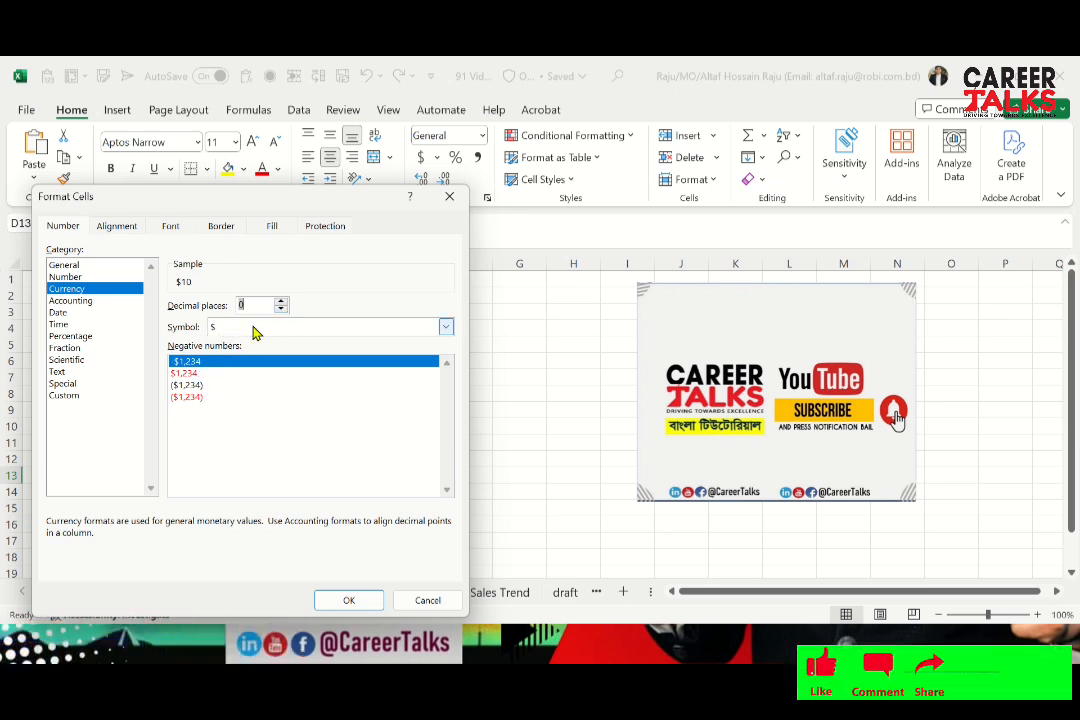
left_click(445, 331)
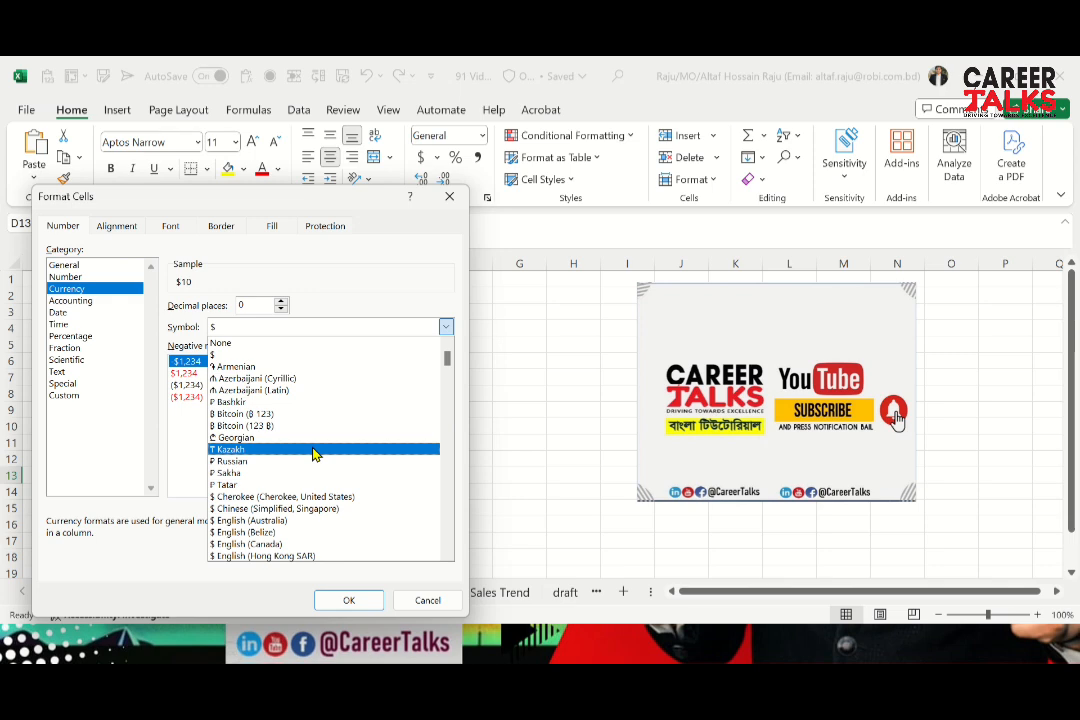
left_click(291, 356)
left_click(350, 601)
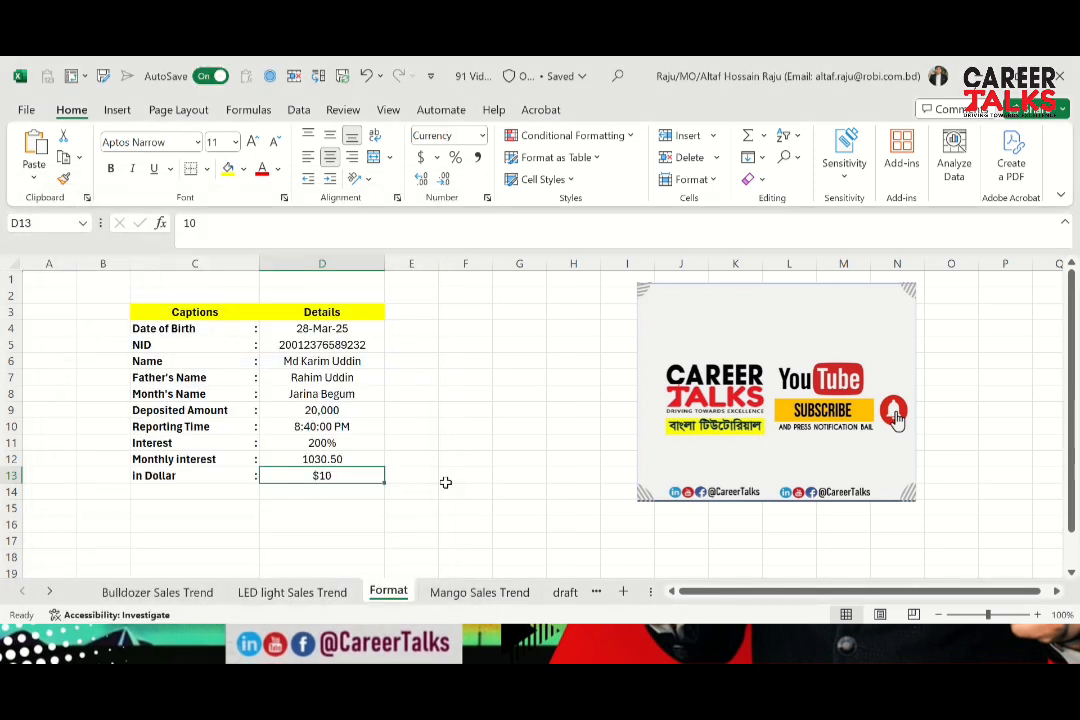
Check the formatted Monthly interest and in Dollar values in D12 and D13, and switch to the PowerPoint slide show
key("Up")
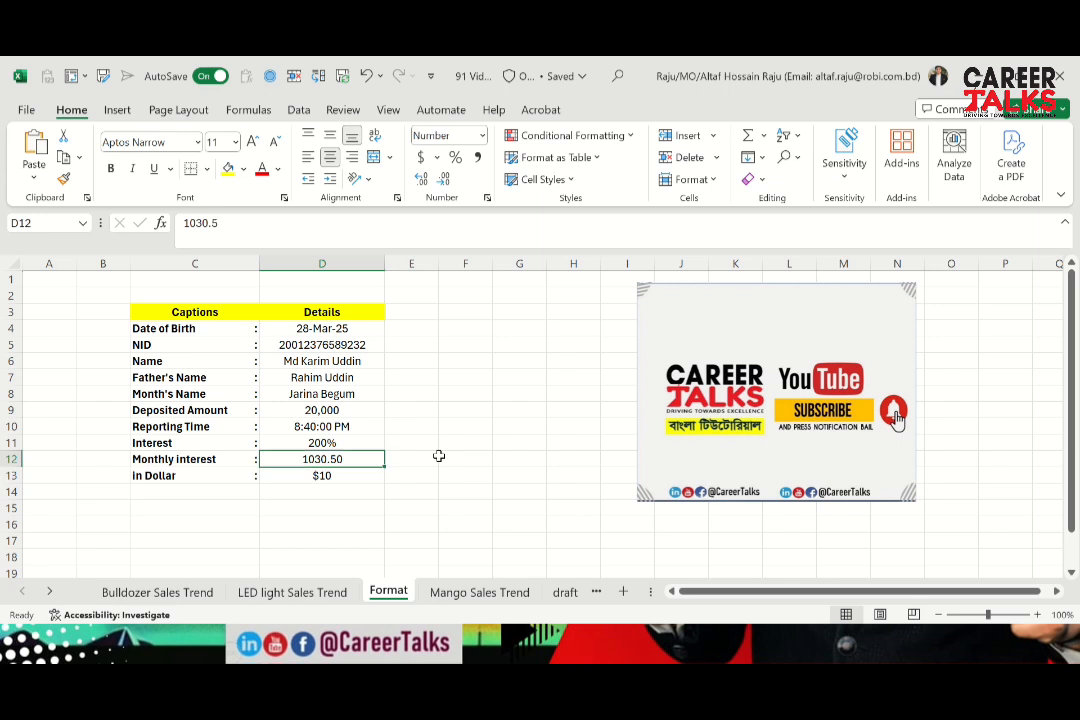
key("Down")
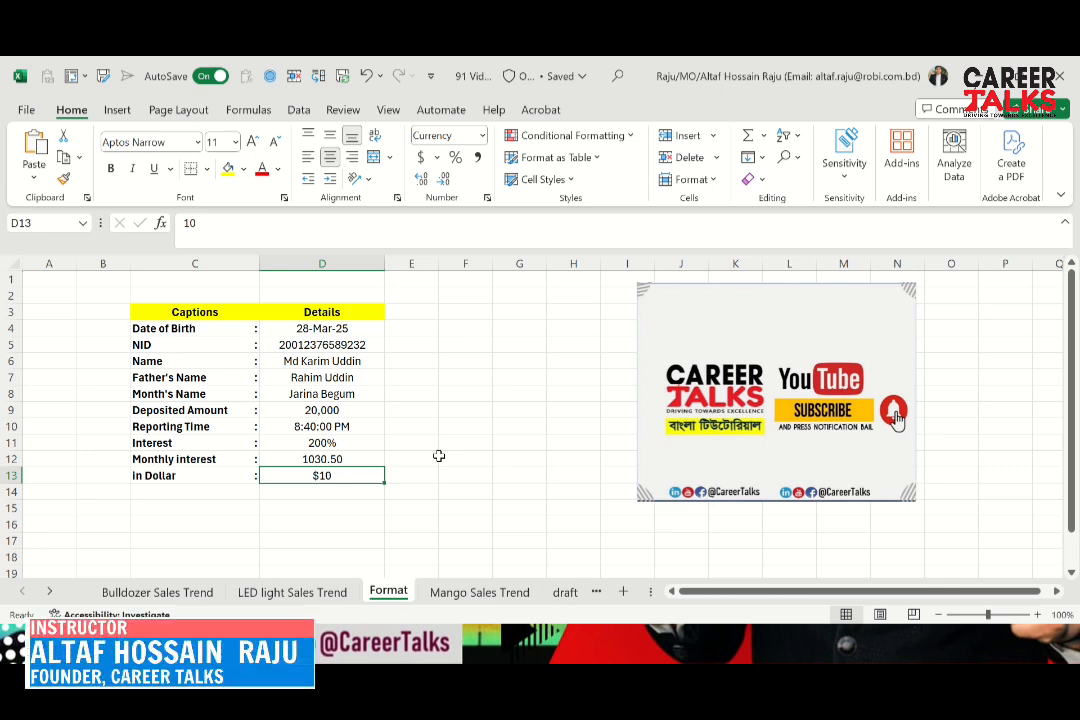
key("alt+Tab")
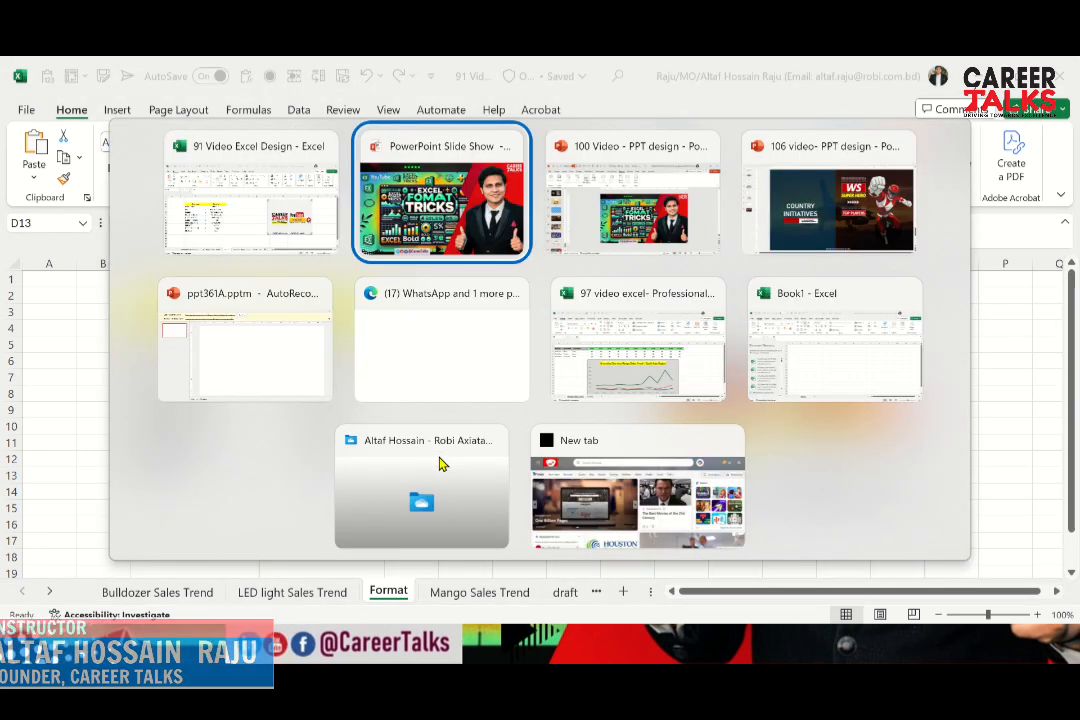